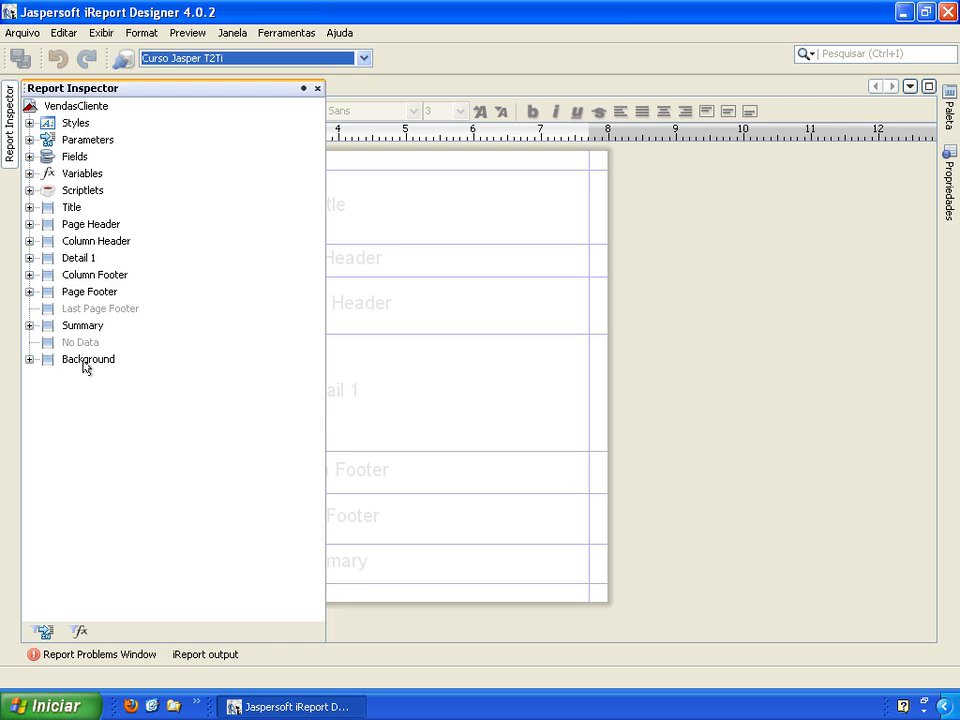
Delete the Background, Summary, Page Footer, Column Footer and Page Header bands from the VendasCliente report
click(120, 424)
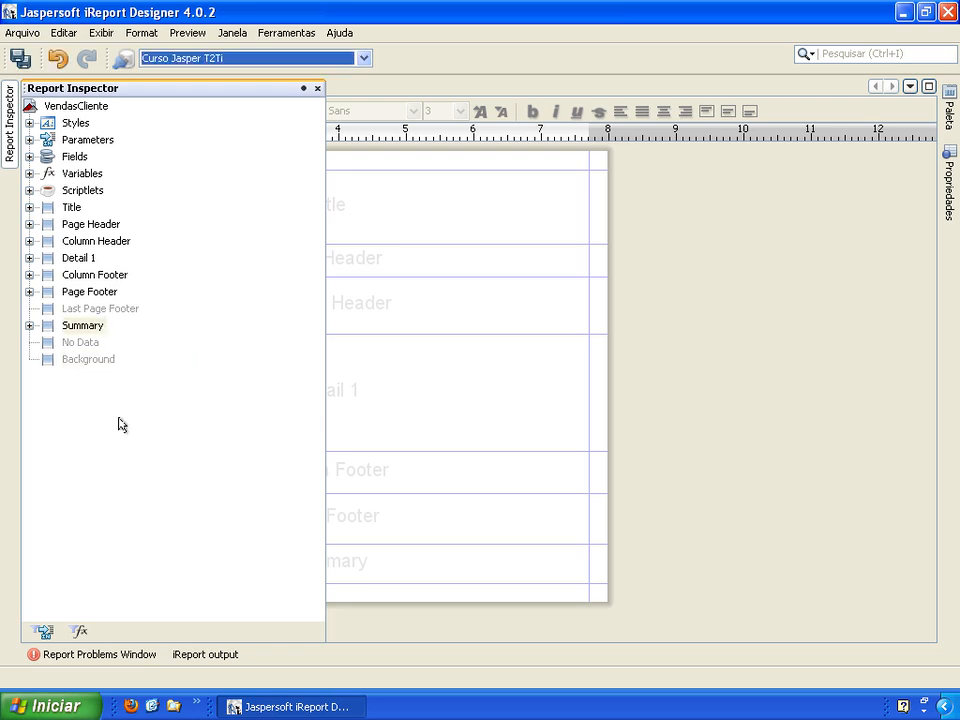
right_click(83, 330)
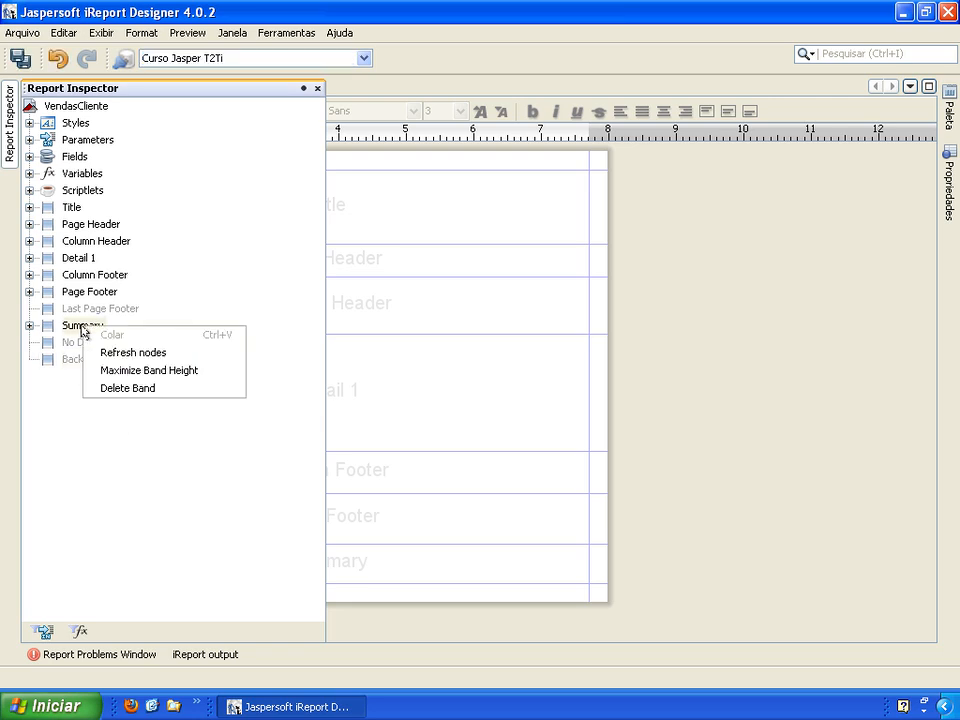
click(114, 388)
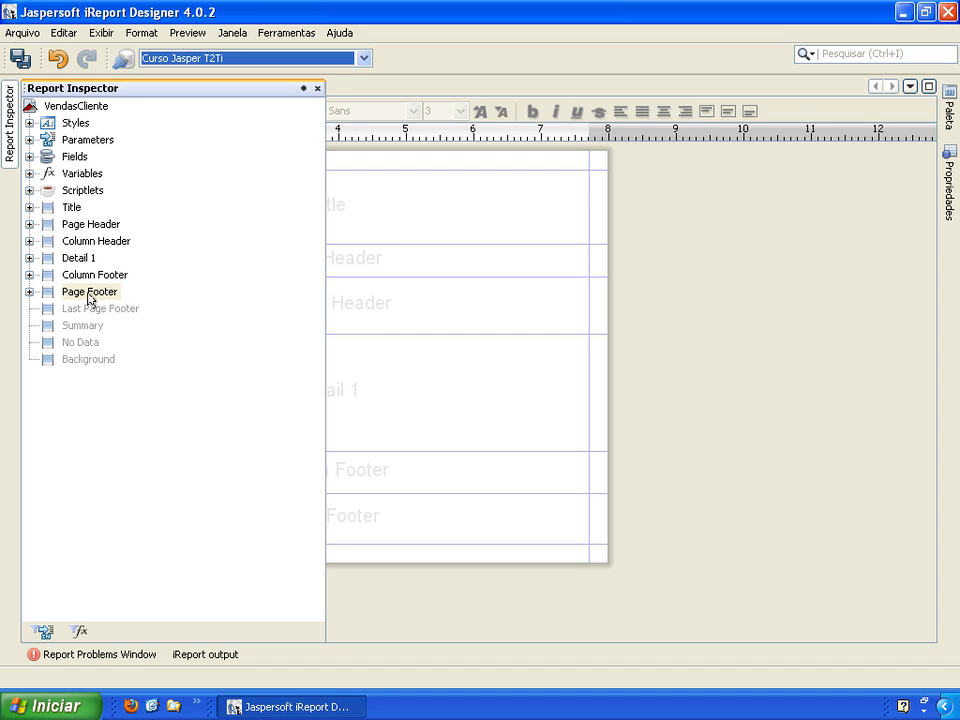
right_click(89, 294)
click(120, 357)
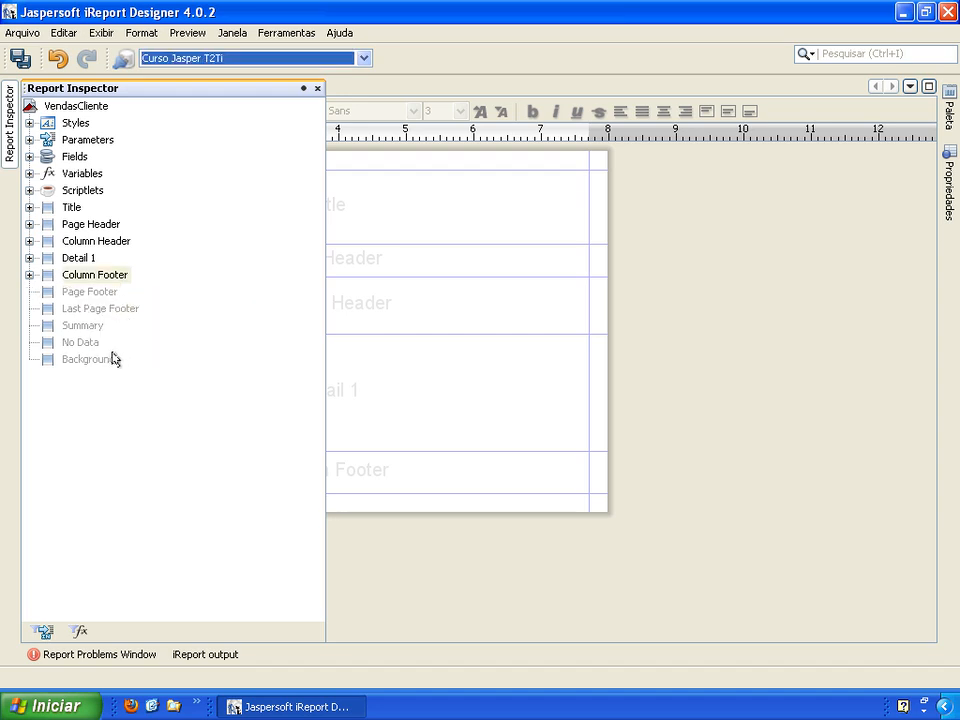
right_click(88, 279)
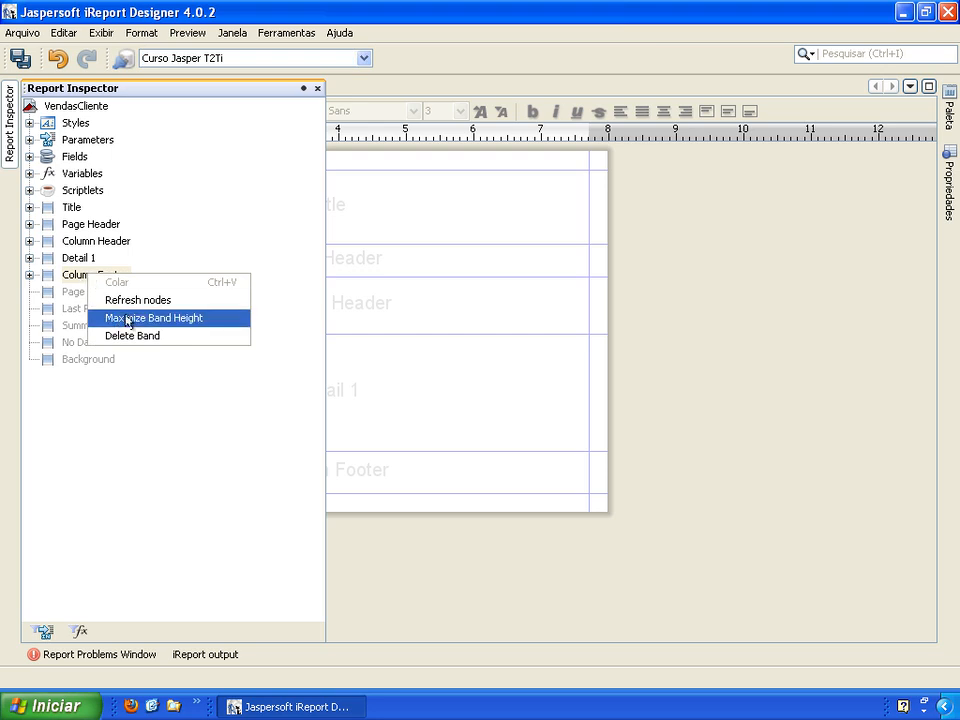
click(140, 335)
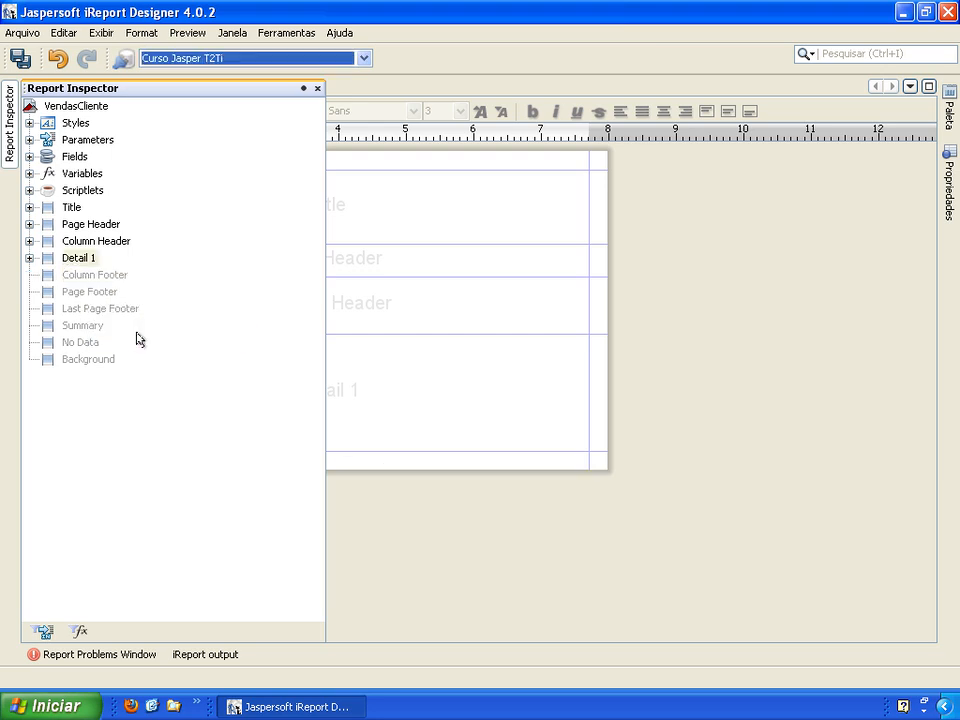
right_click(96, 226)
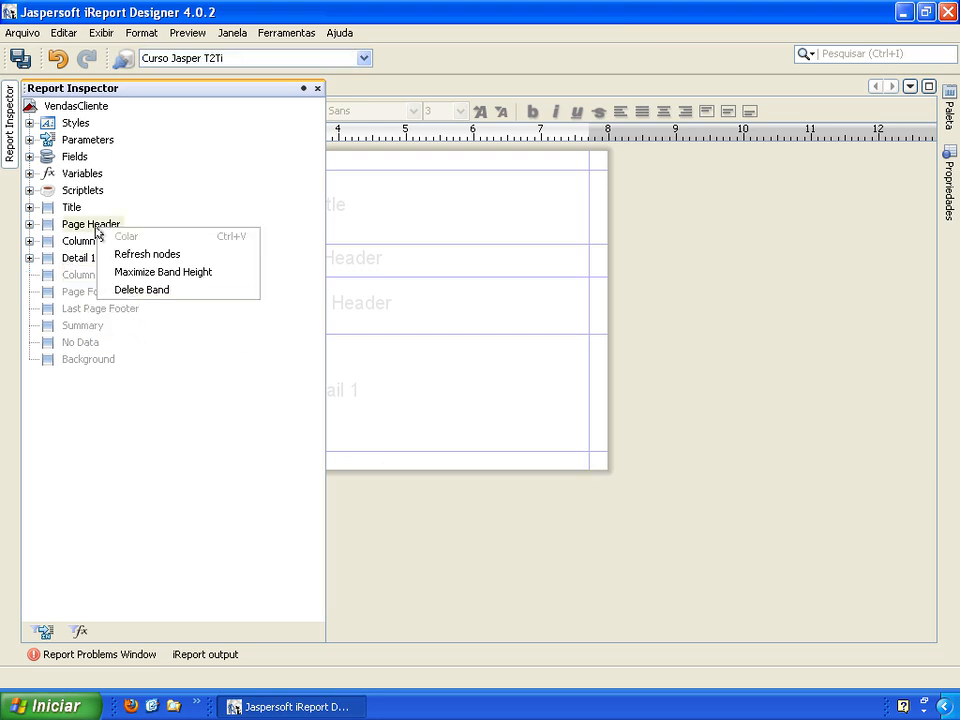
click(134, 290)
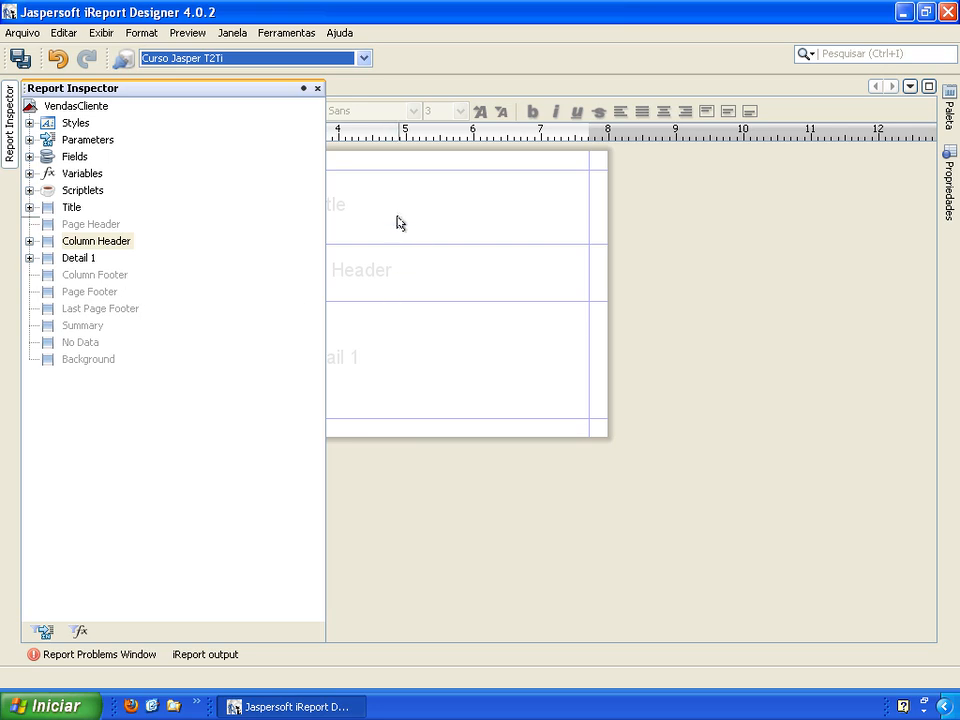
Keep the Report Inspector docked at a narrower width and add a static text element to the Title band
click(302, 90)
drag(200, 208, 163, 209)
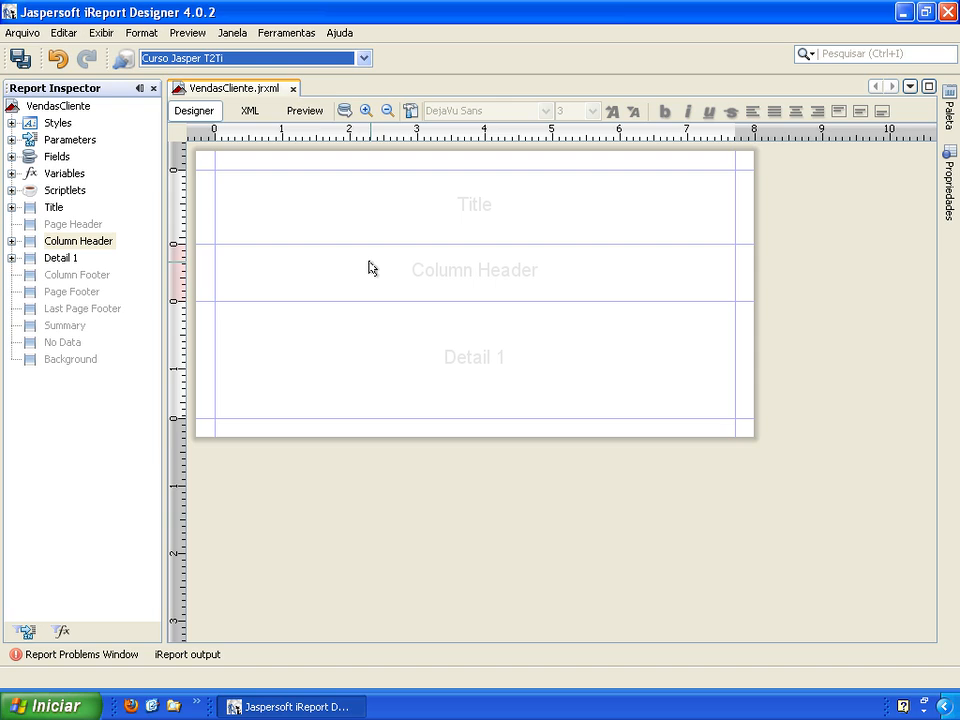
click(941, 185)
click(948, 105)
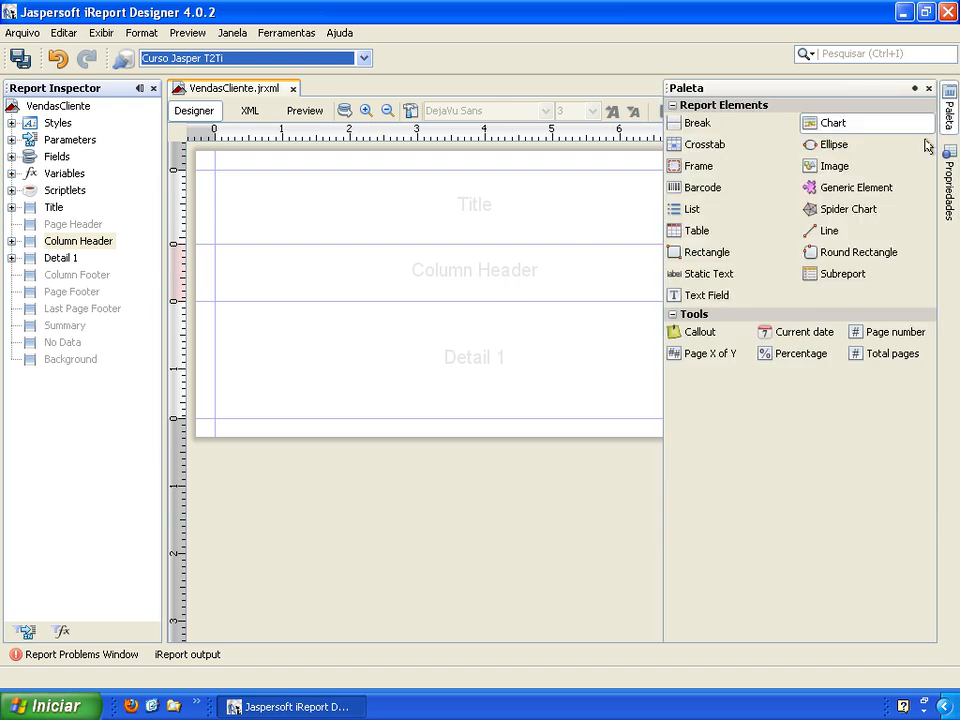
drag(702, 279, 396, 193)
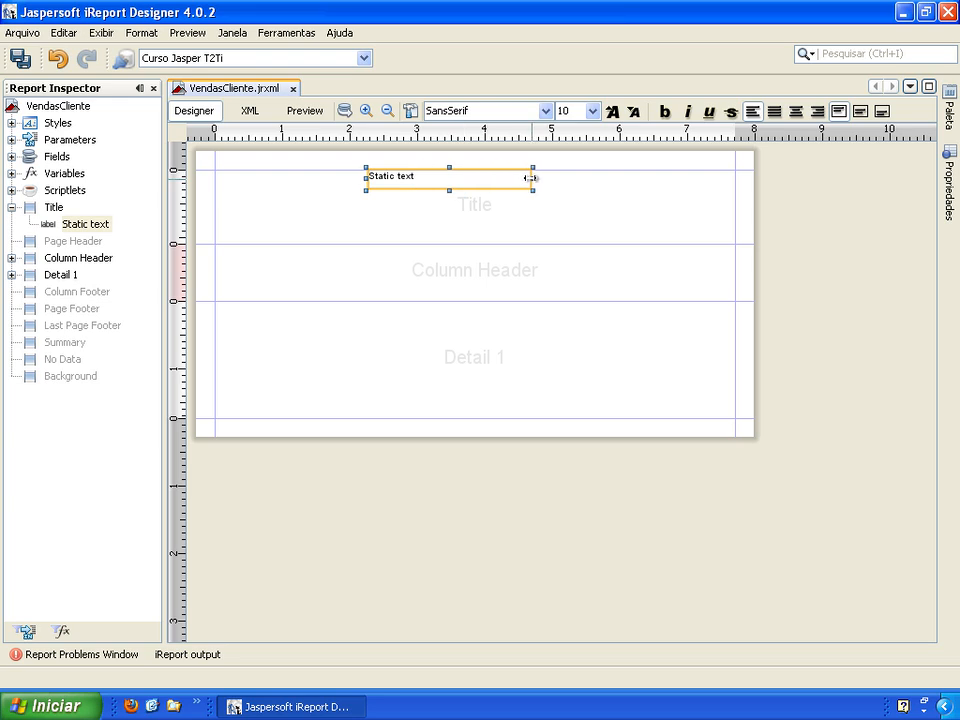
Format the title's static text as Arial 14 bold, centered horizontally and aligned to the vertical middle
click(545, 111)
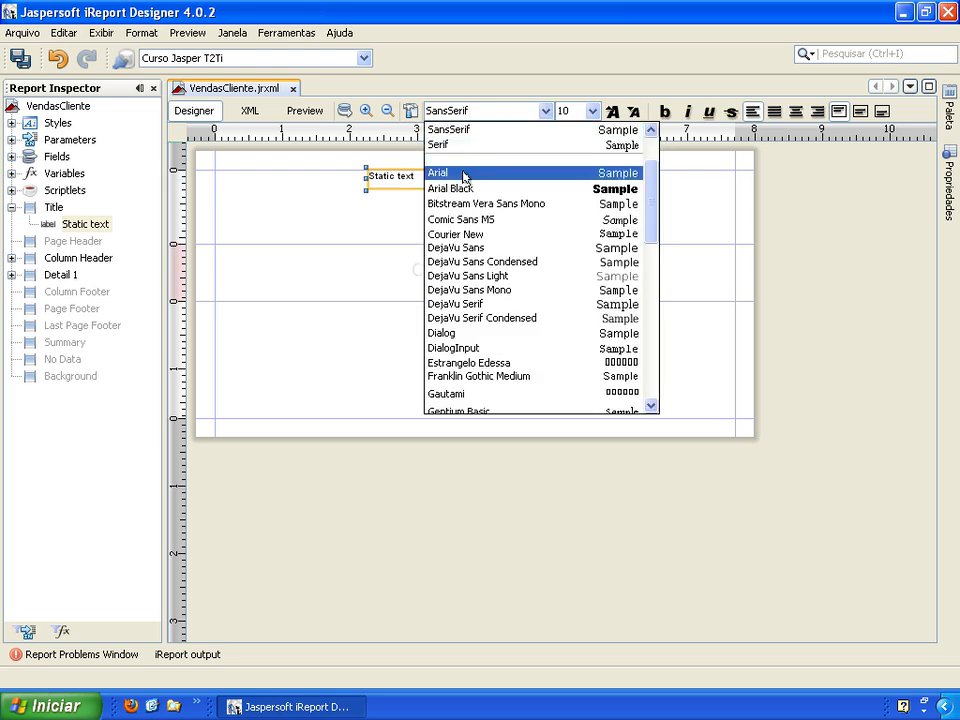
click(443, 172)
click(614, 114)
click(614, 114)
click(665, 111)
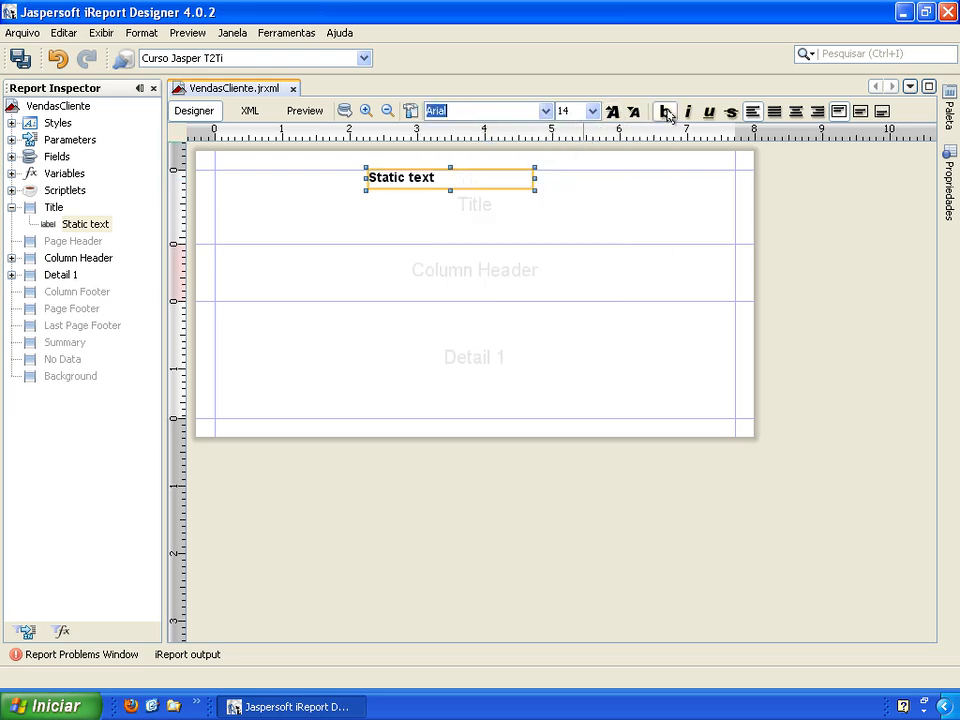
click(796, 111)
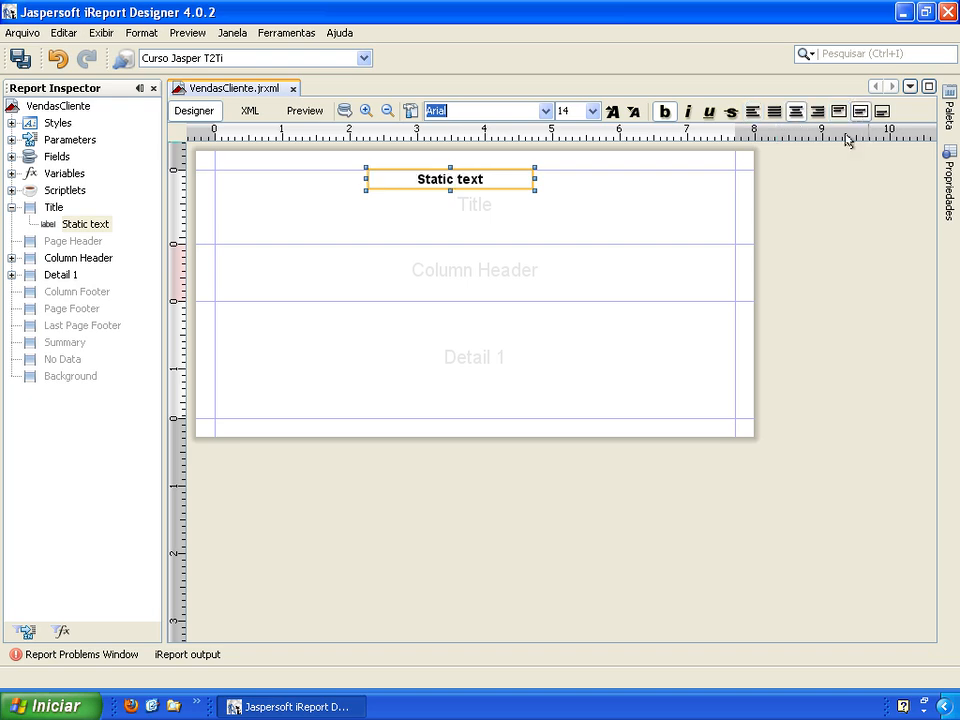
Center the static text element horizontally within the Title band
right_click(501, 181)
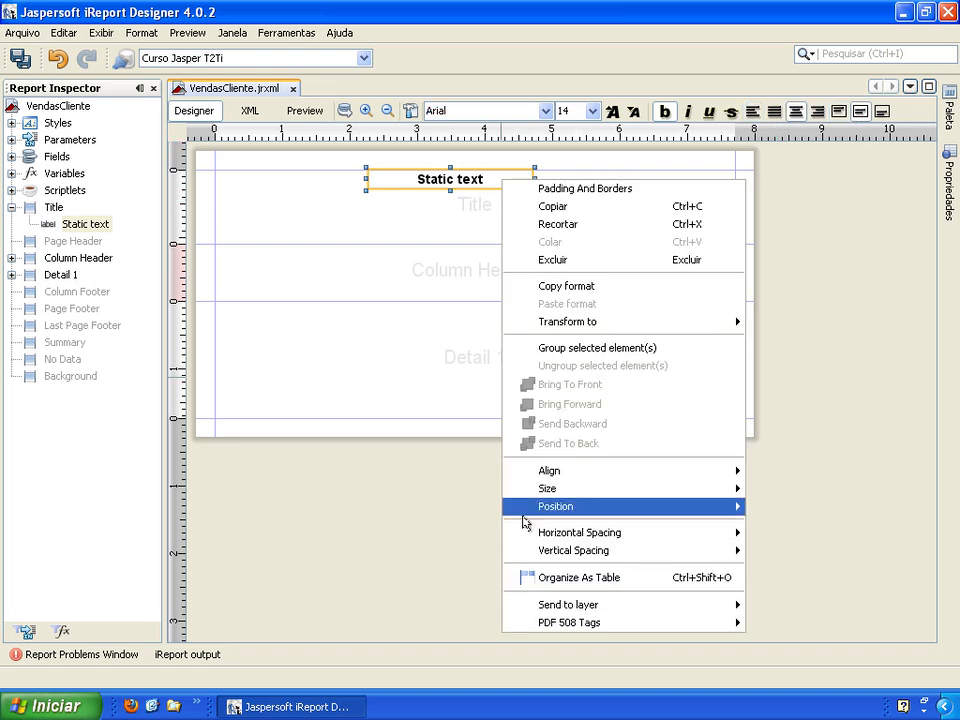
mouse_move(545, 507)
click(428, 508)
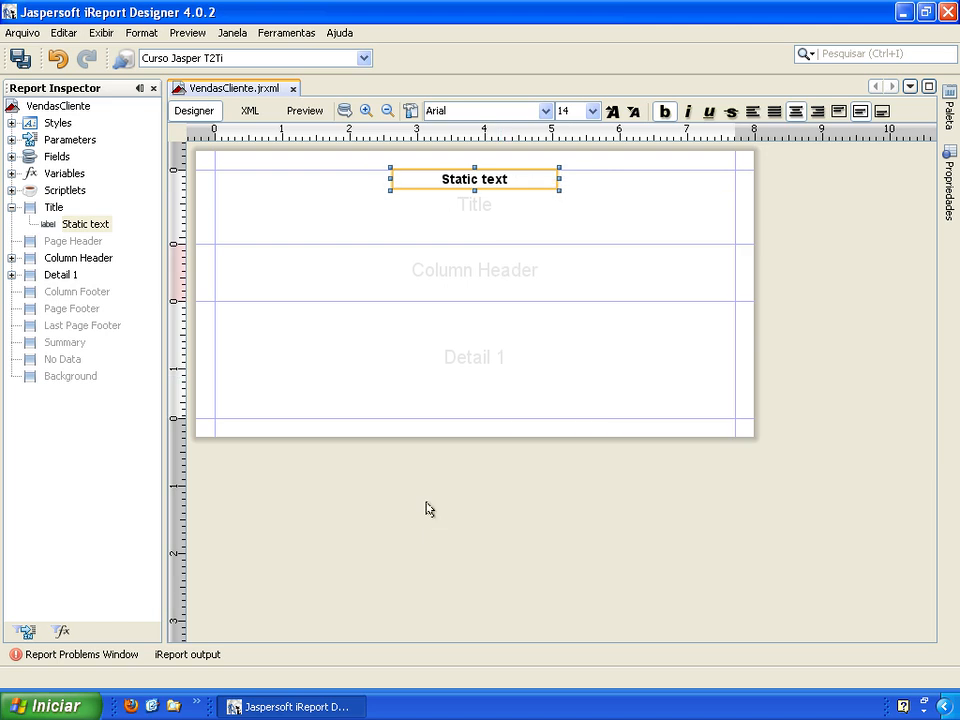
Set the static text to "Venda por Cliente" and shrink the Title band to the height of that element
double_click(450, 181)
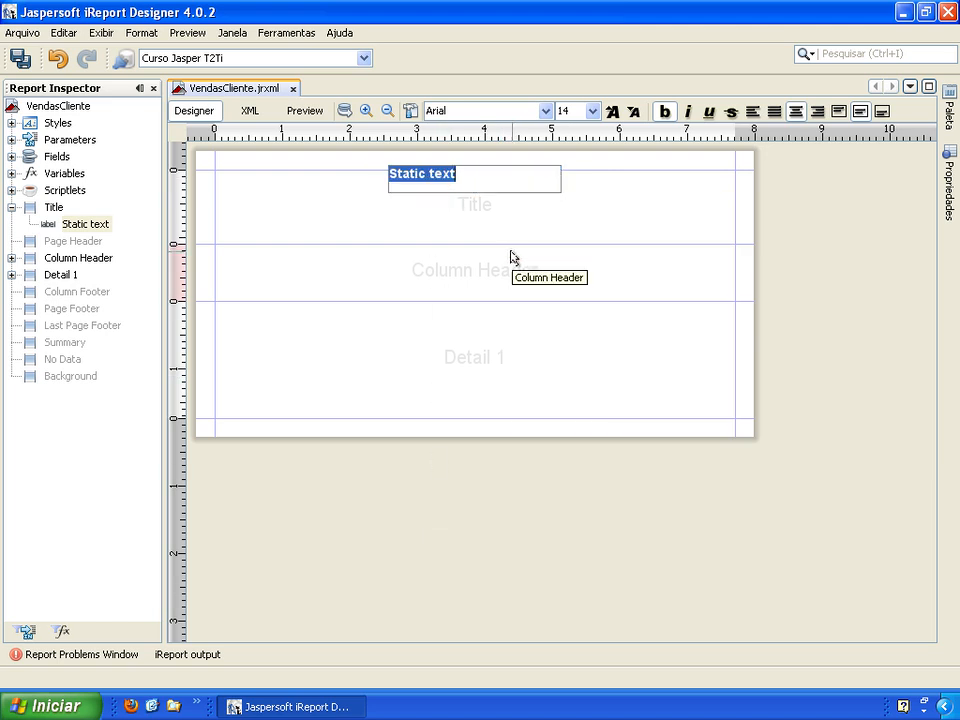
text(Venda por Cliente)
key(Return)
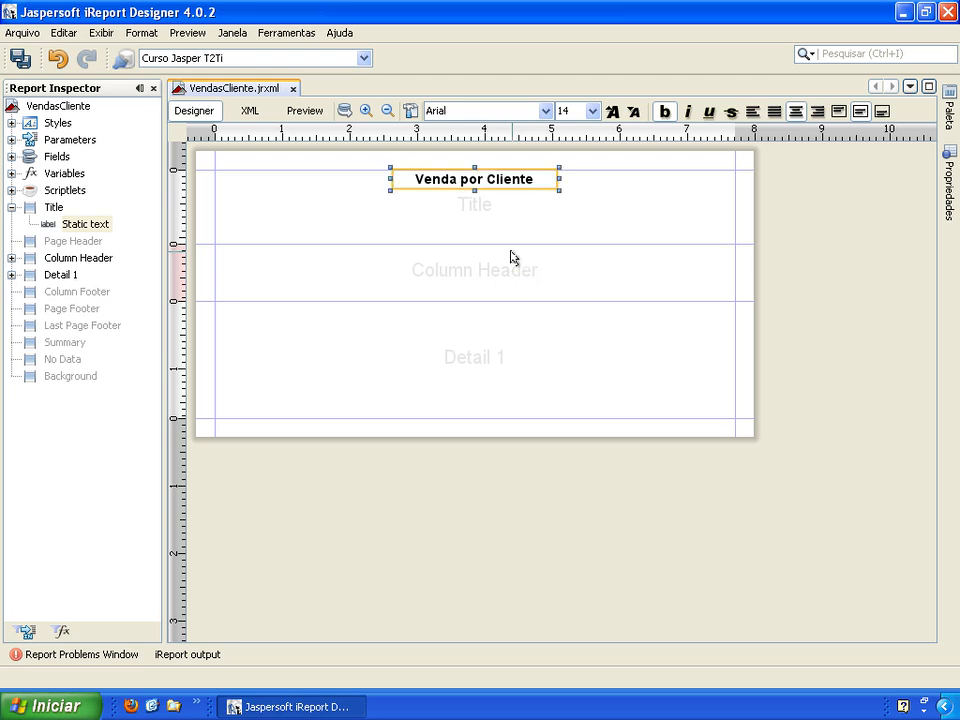
double_click(342, 244)
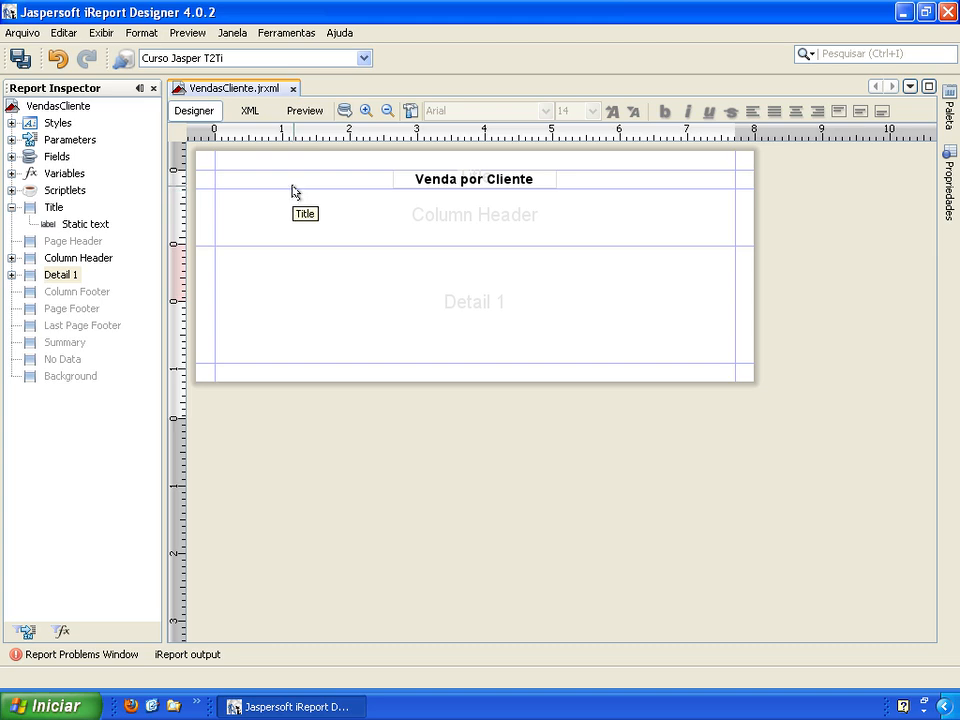
Start designing the report's SQL query visually and add the cliente and venda tables to it
click(342, 114)
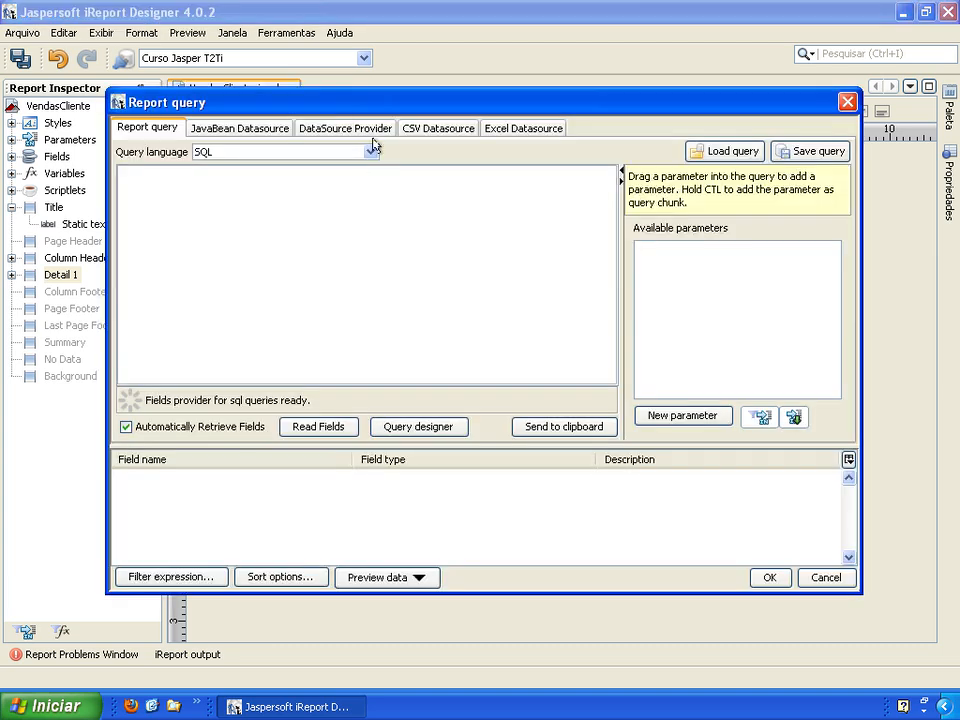
drag(388, 107, 398, 153)
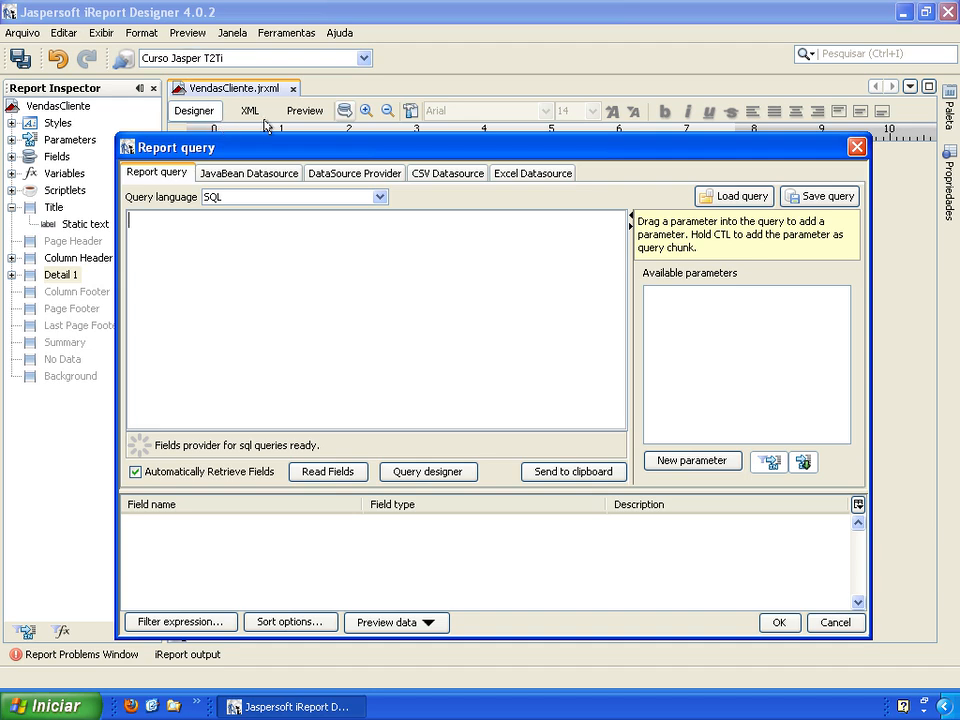
click(417, 472)
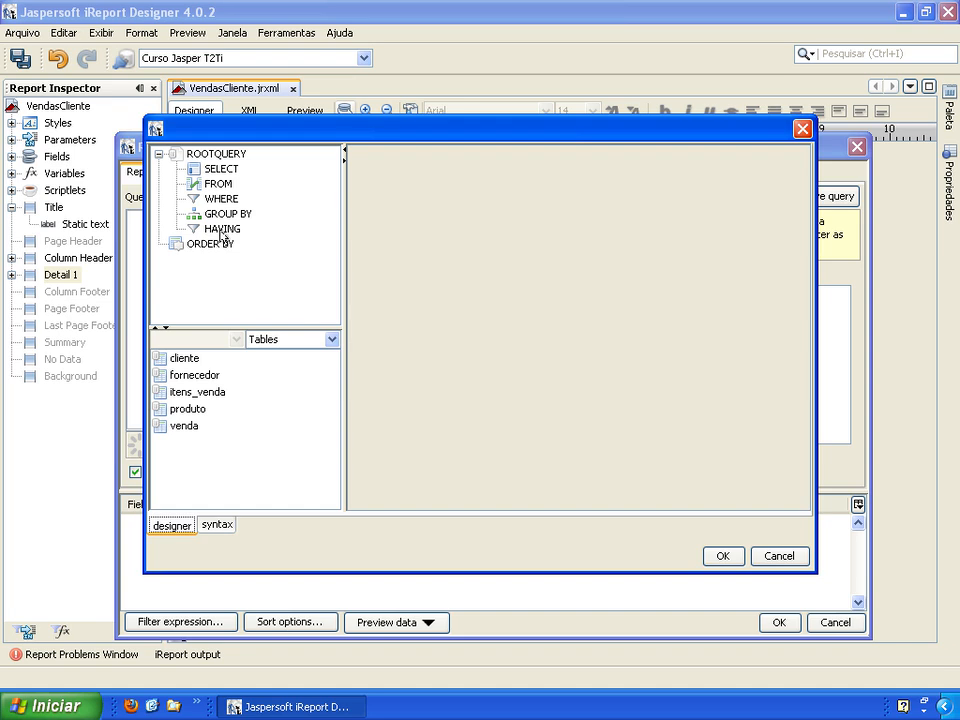
double_click(183, 359)
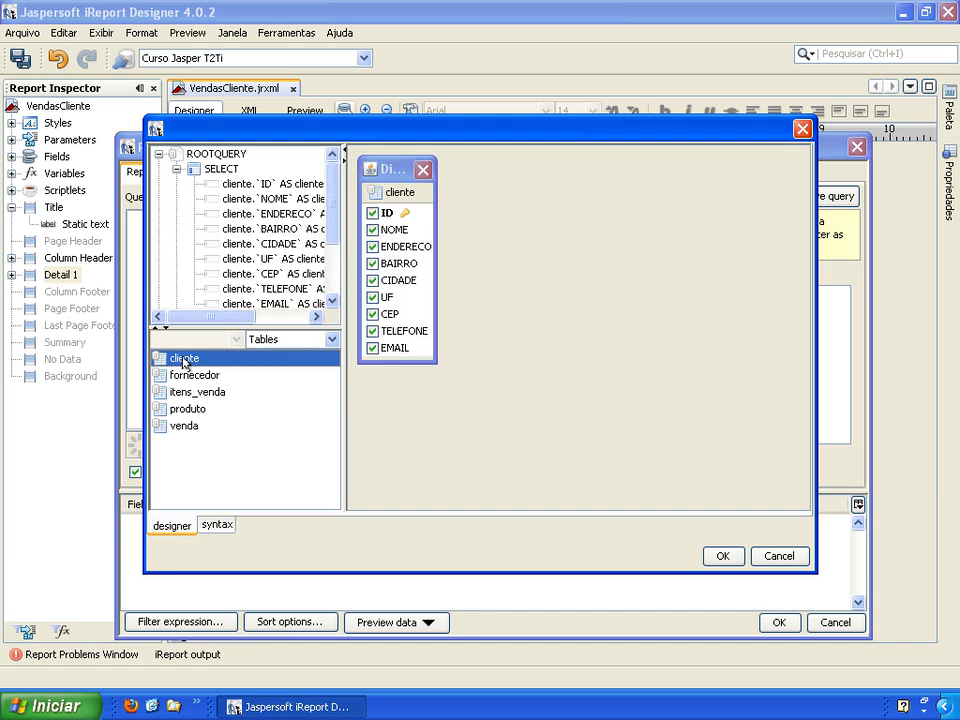
double_click(177, 427)
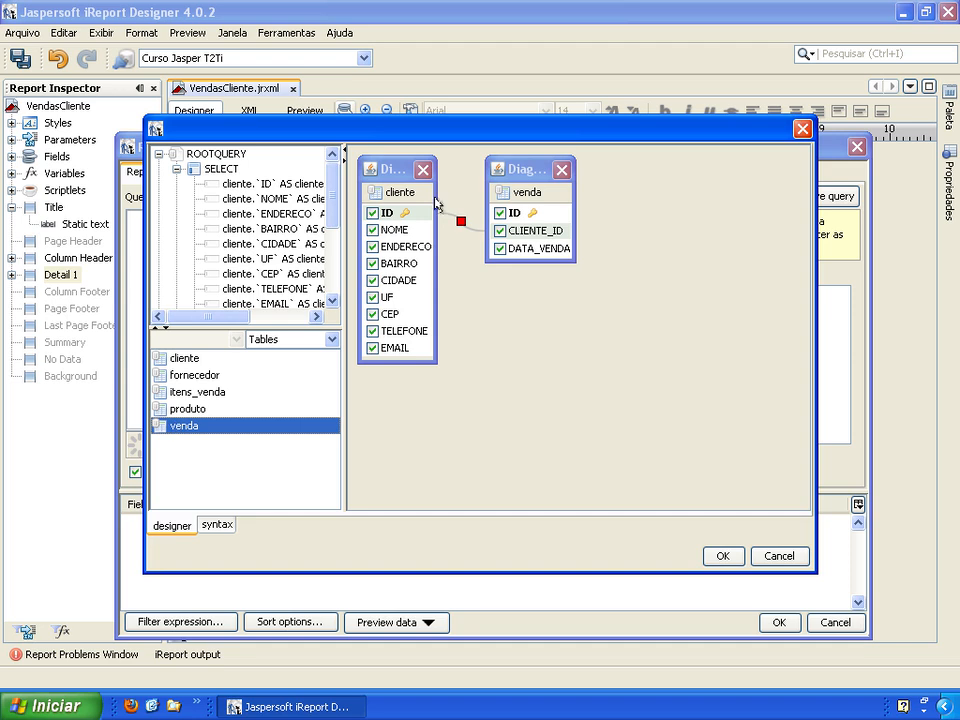
Exclude every cliente column from the query except NOME
click(372, 213)
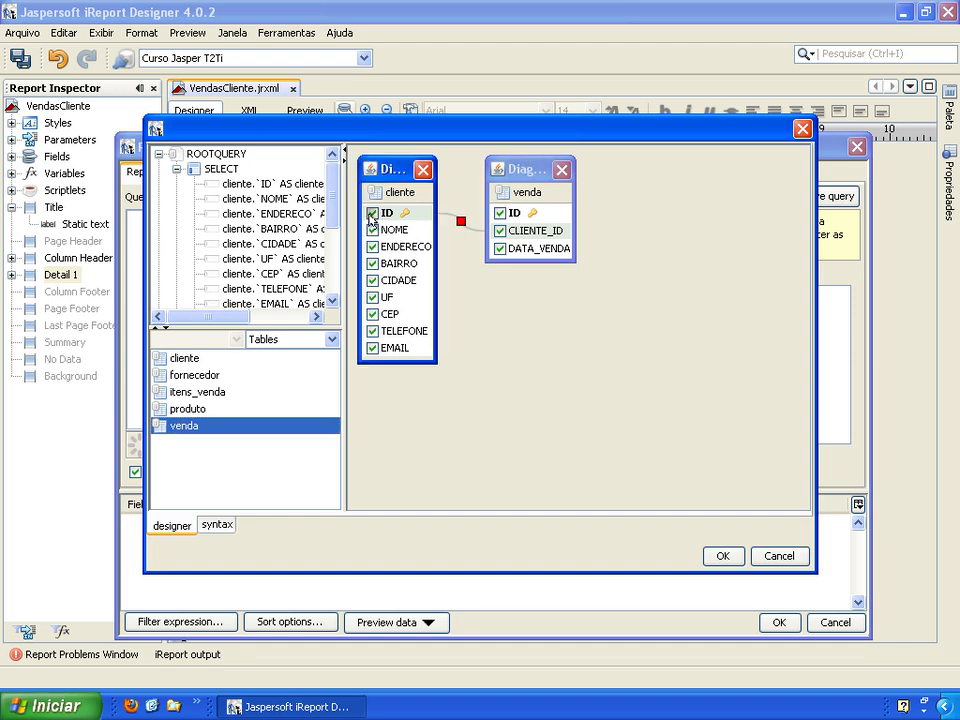
click(373, 247)
click(372, 263)
click(372, 280)
click(372, 297)
click(373, 314)
click(372, 331)
click(372, 348)
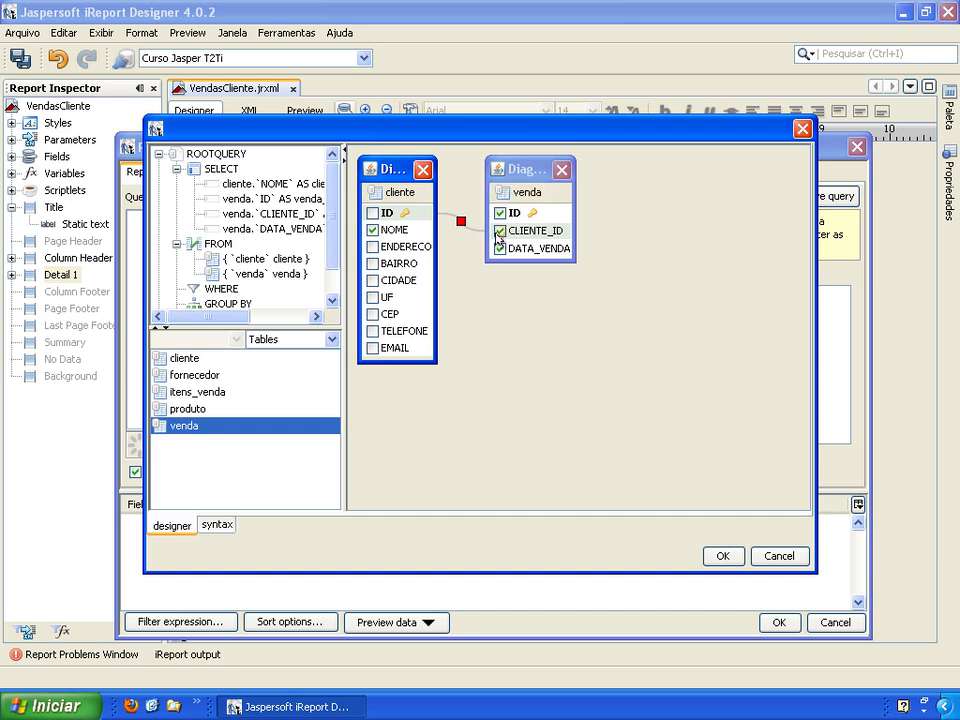
Keep only ID and DATA_VENDA selected from the venda table and apply the query to the report
click(500, 231)
click(500, 214)
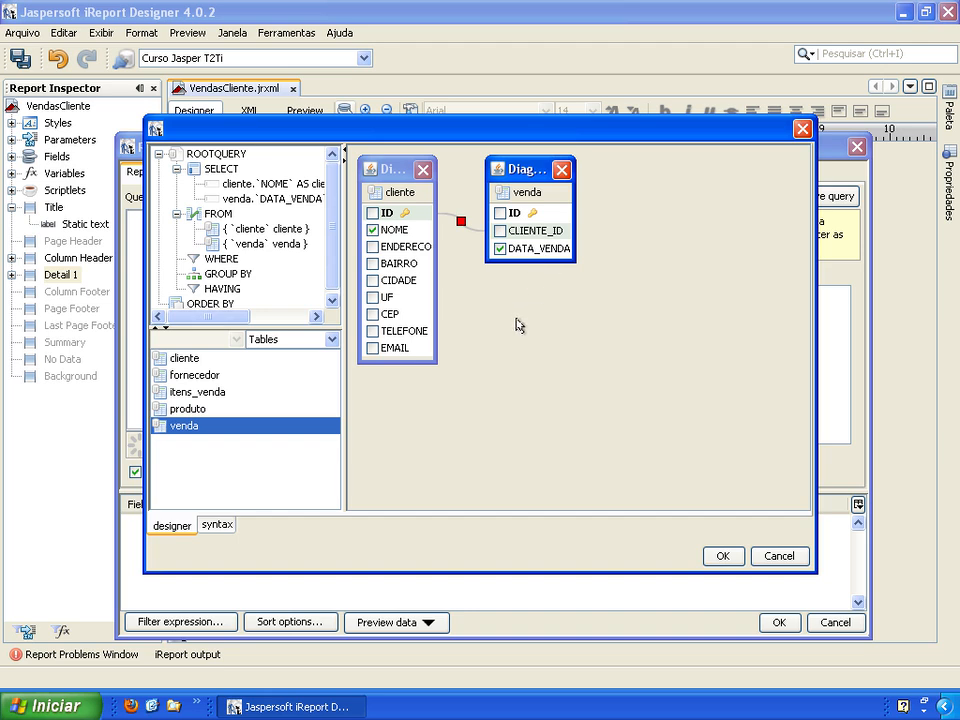
click(500, 214)
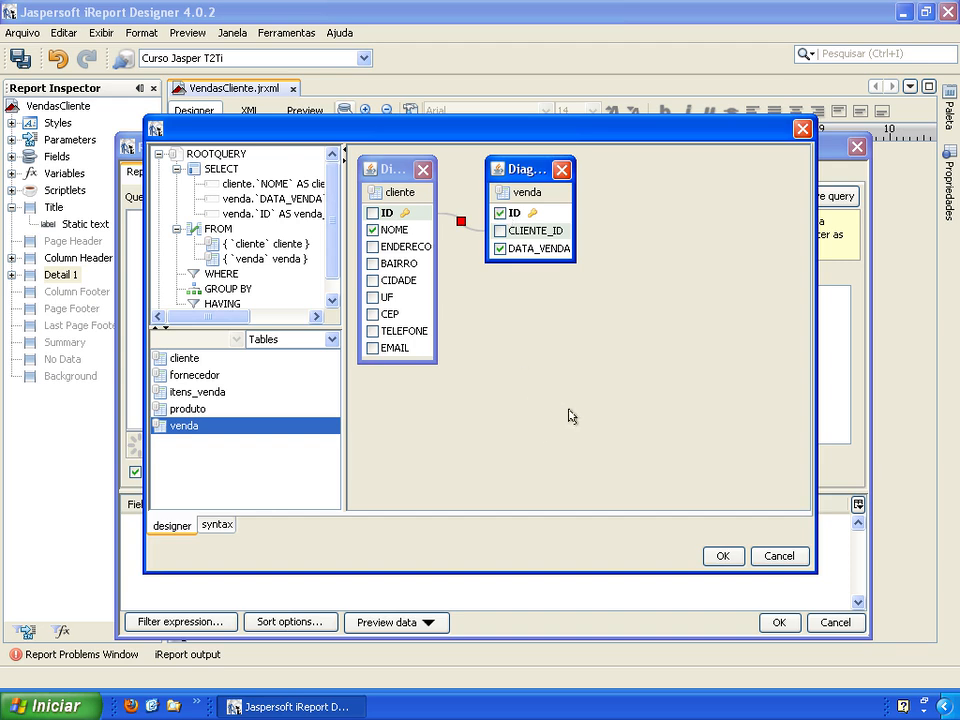
click(722, 556)
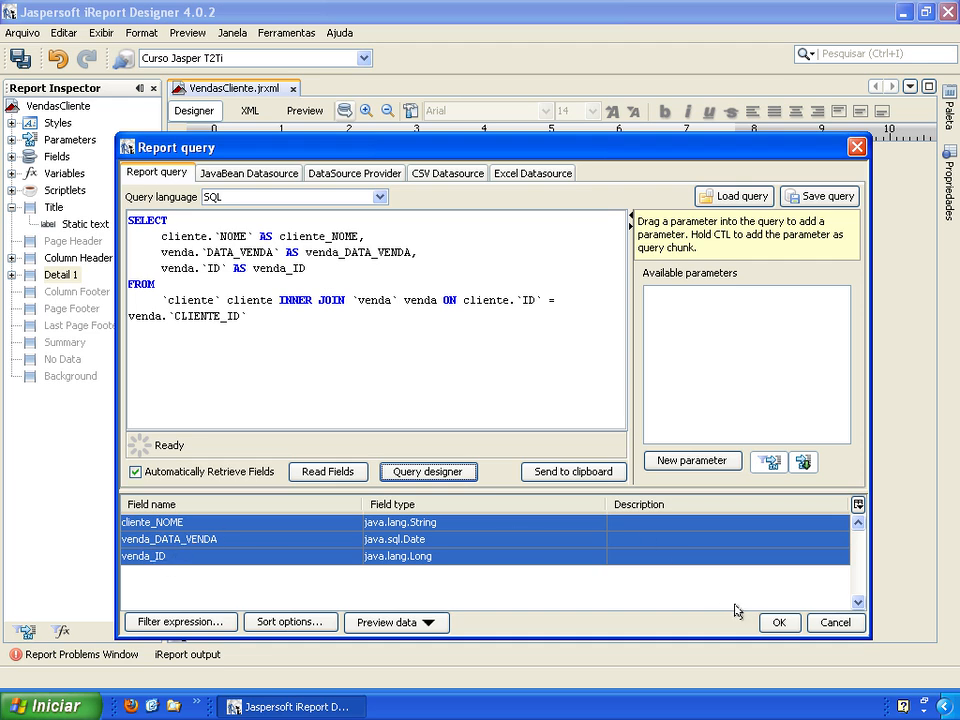
click(776, 622)
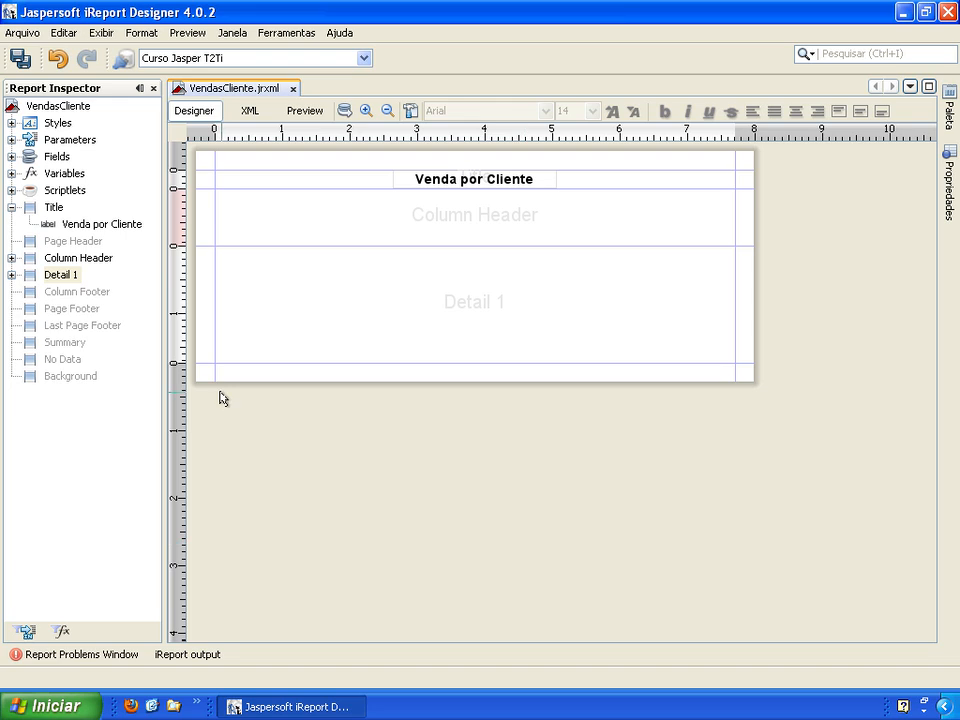
Place the cliente_NOME and venda_DATA_VENDA fields at the top of Detail 1, stretching the name field from the left margin to the date field
click(10, 207)
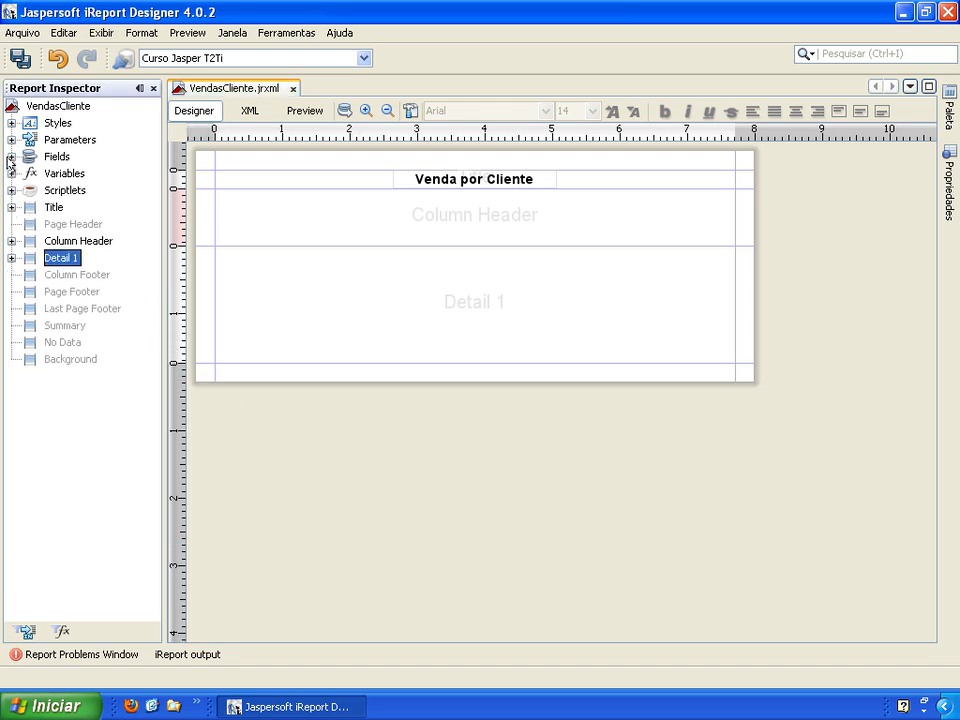
click(10, 157)
drag(72, 173, 246, 289)
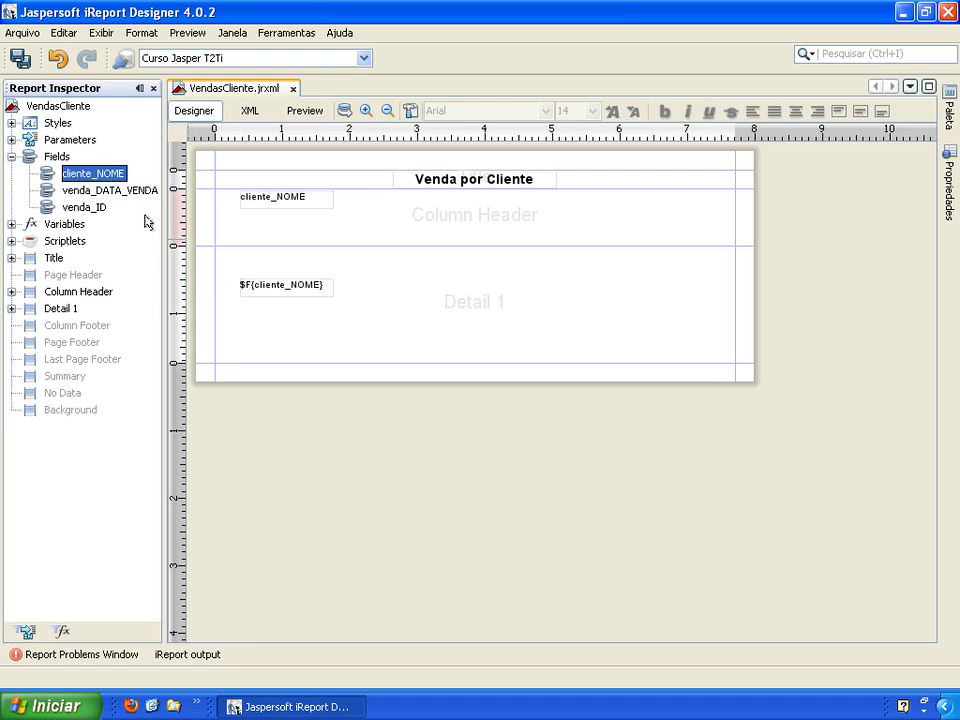
drag(112, 197, 487, 265)
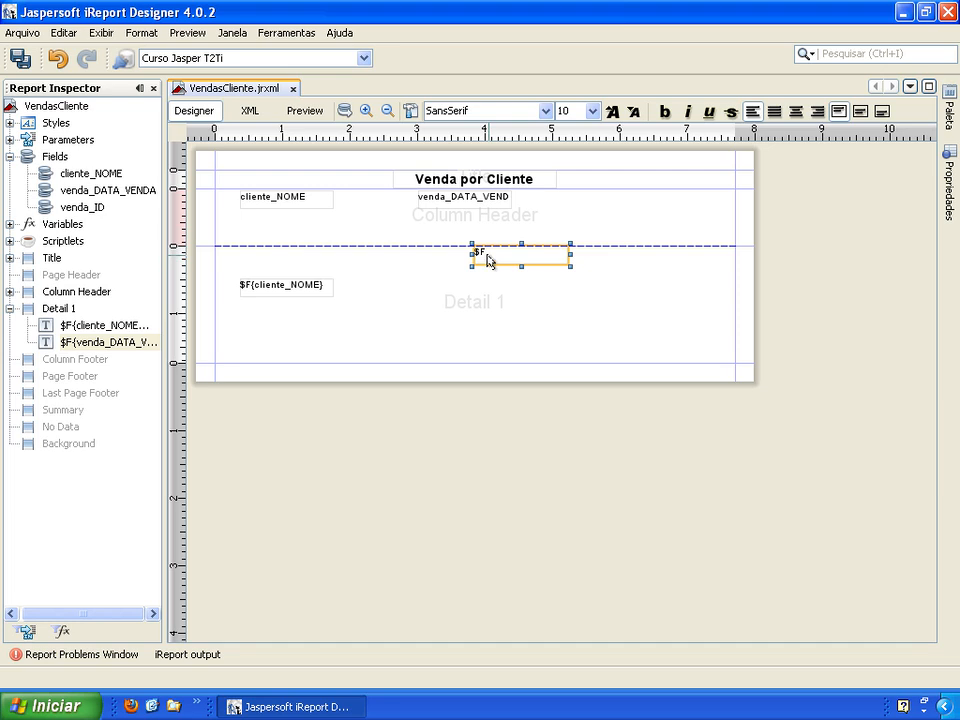
drag(292, 288, 476, 254)
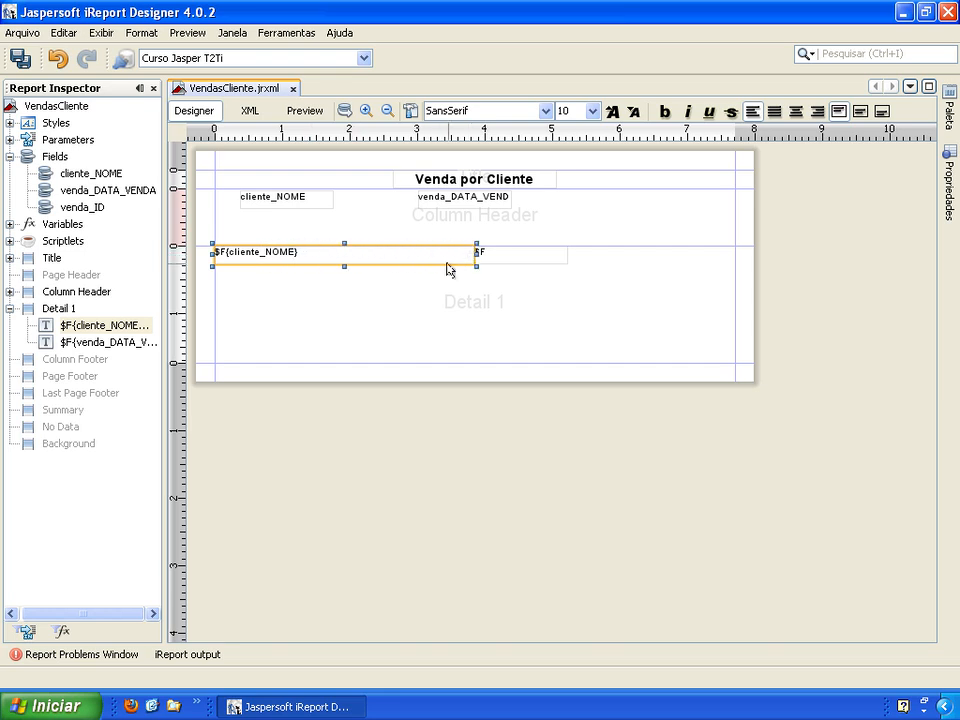
Align the cliente_NOME and venda_DATA_VENDA column headings above their detail fields, widening the name heading to match its field
drag(304, 206, 271, 207)
drag(454, 204, 513, 203)
click(283, 198)
drag(309, 198, 476, 198)
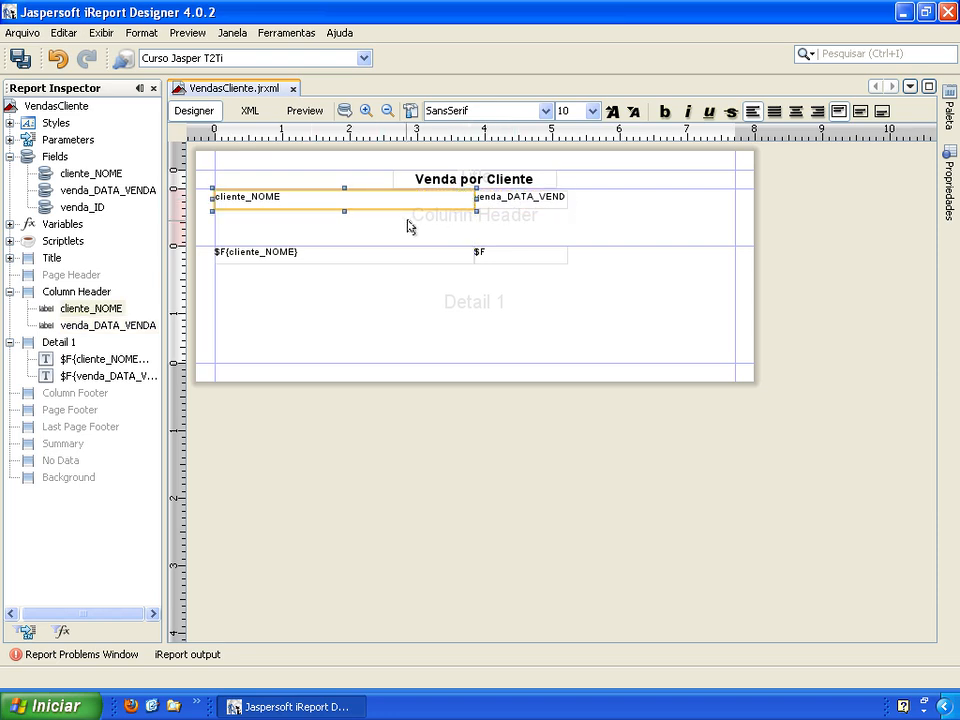
Set the font of both column headings and both detail fields to Arial
shift+click(510, 205)
shift+click(506, 258)
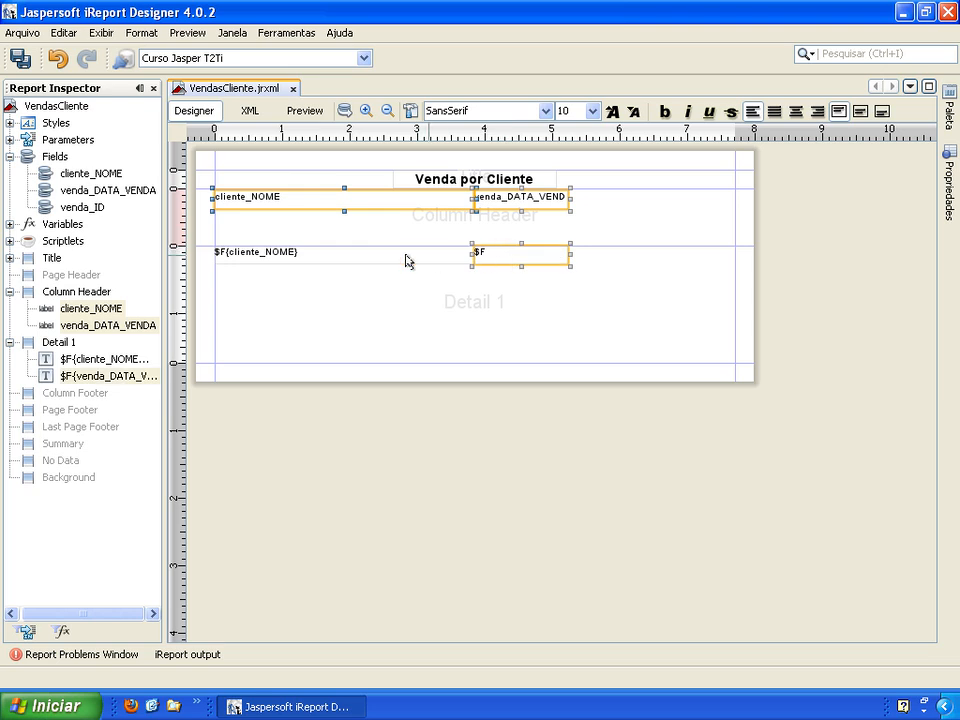
click(545, 112)
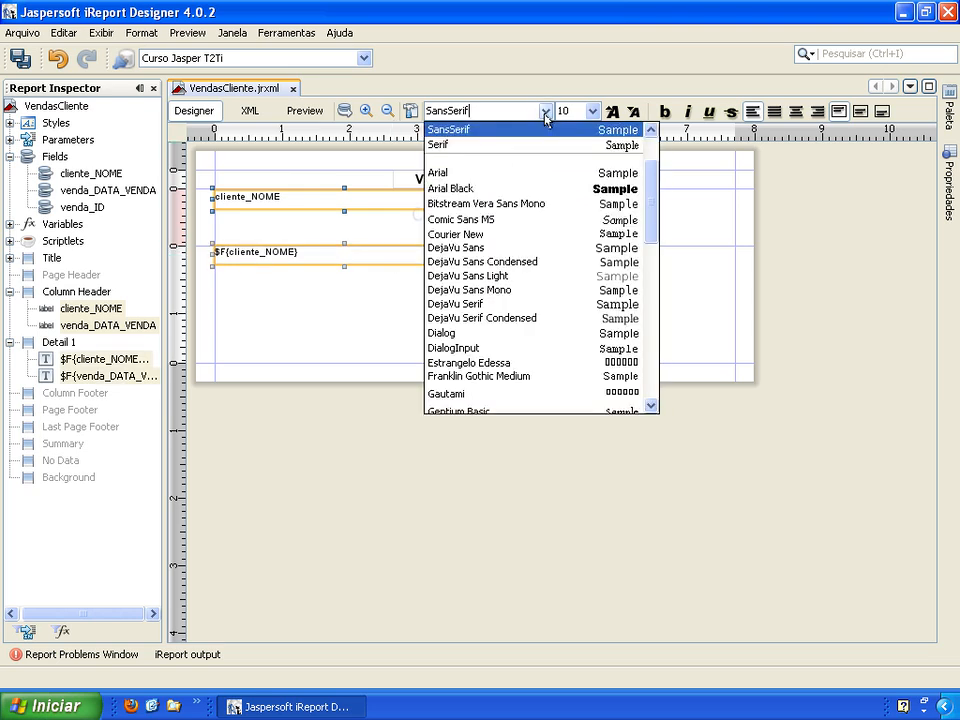
click(467, 172)
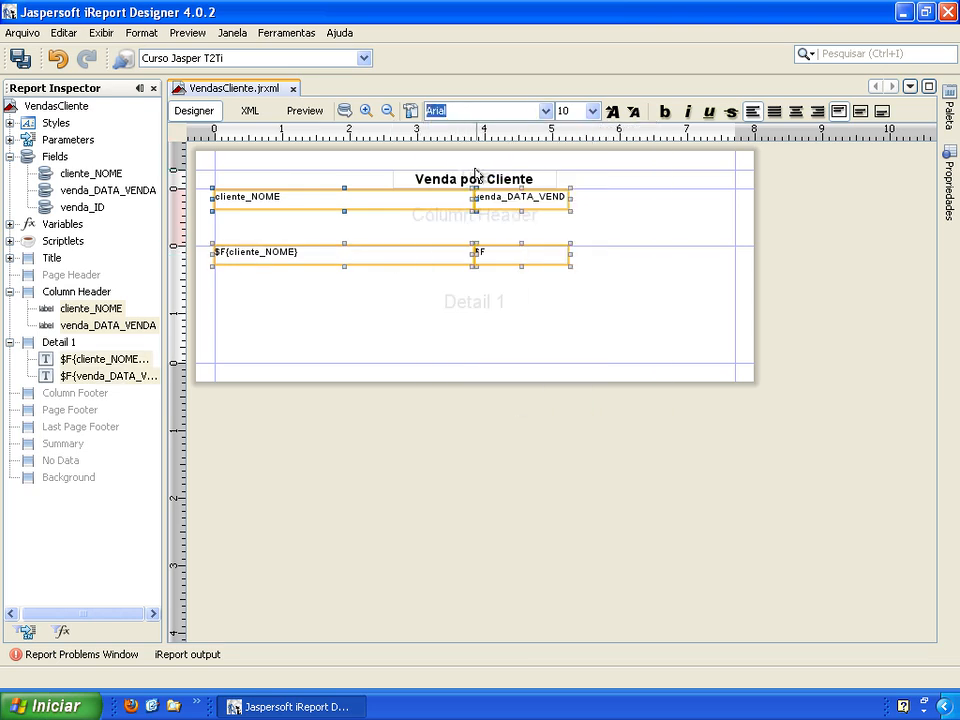
click(373, 300)
Make both column headings bold at size 12 and centre them horizontally and vertically
click(358, 203)
shift+click(508, 200)
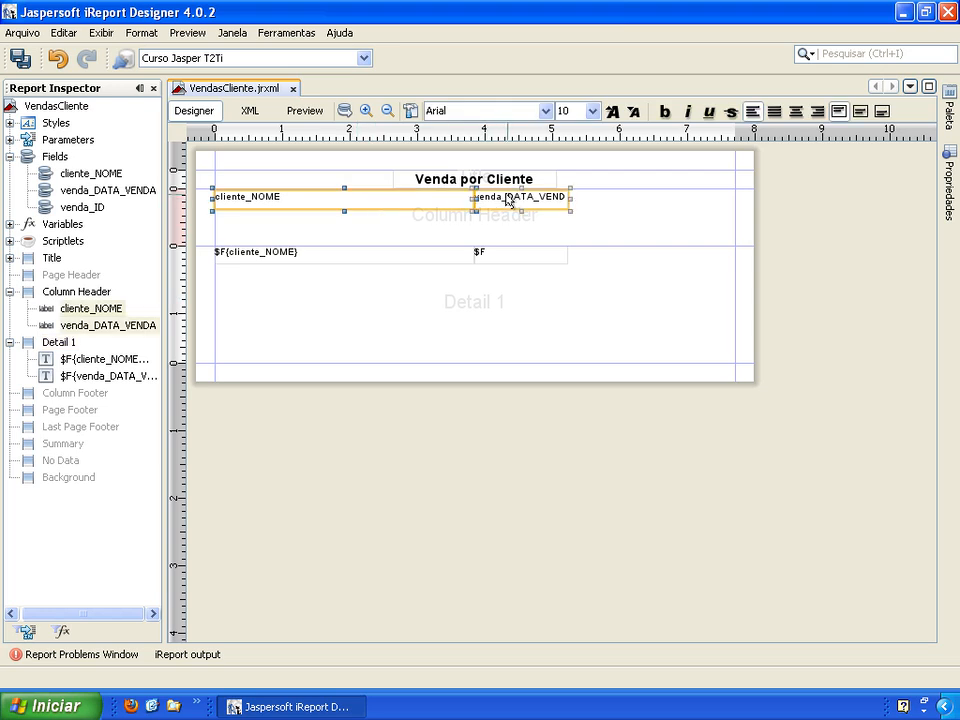
click(611, 115)
click(662, 112)
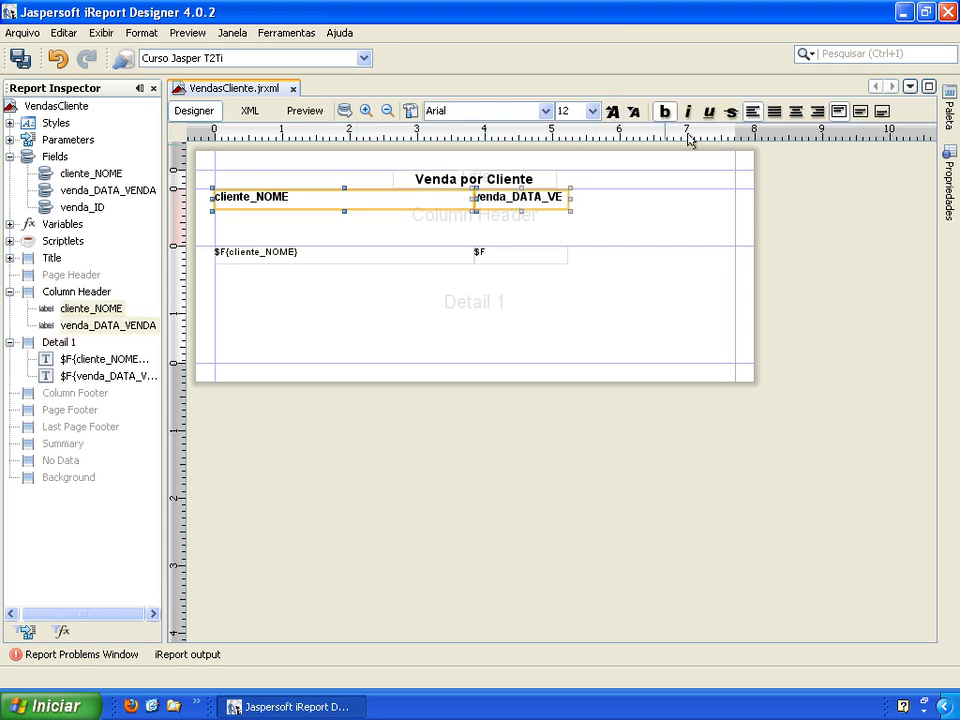
click(794, 112)
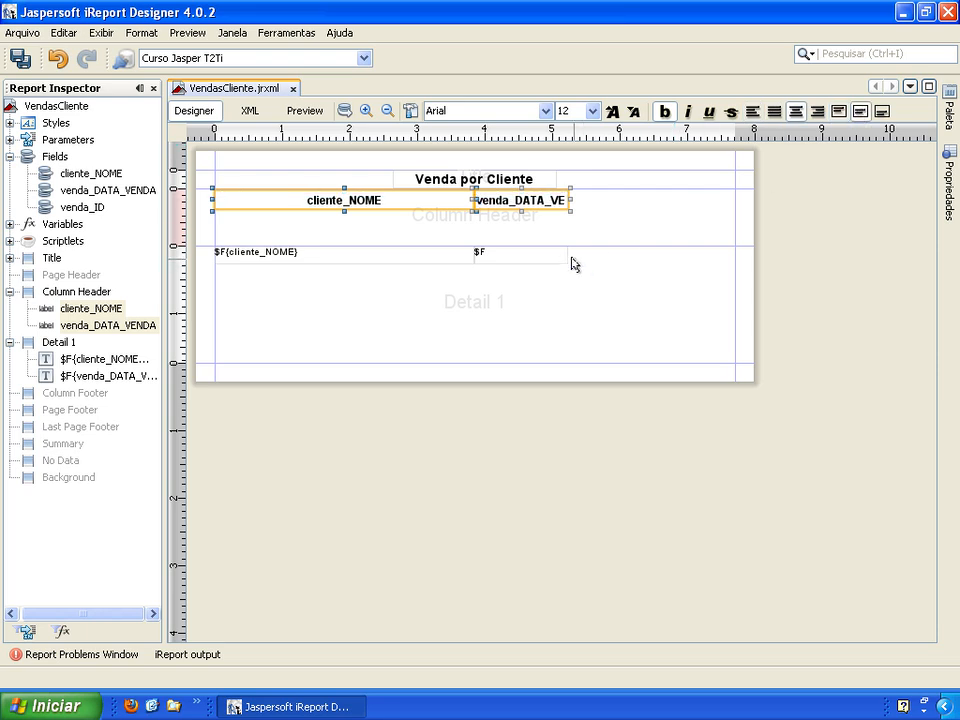
click(334, 274)
Change the column headings to "Nome Cliente" and "Data Venda" and shrink the Column Header band to fit them
double_click(324, 200)
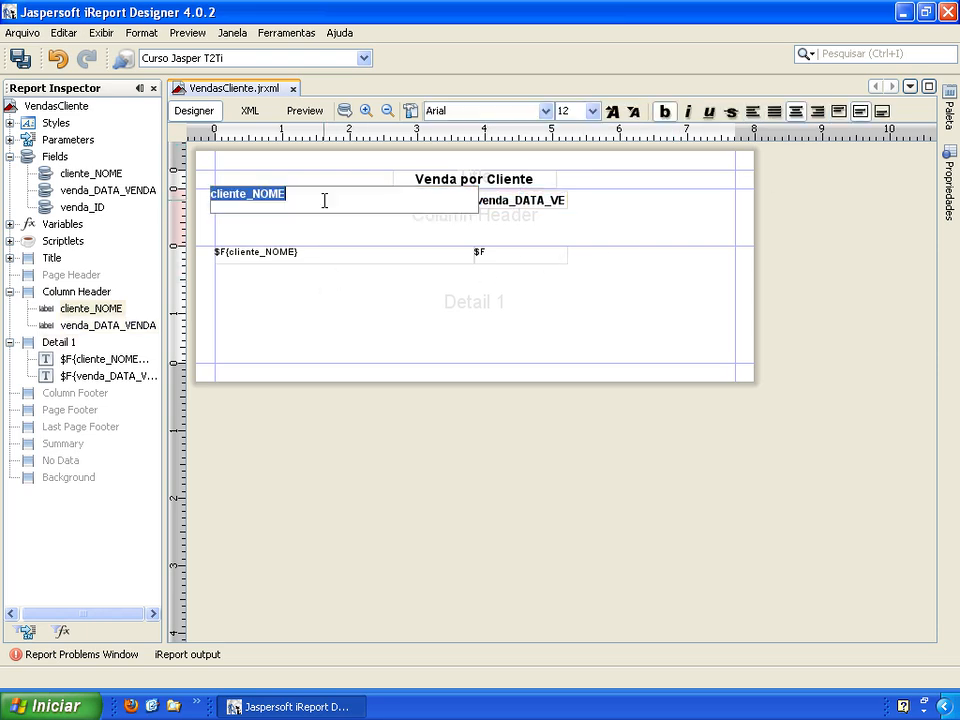
text(Nome C)
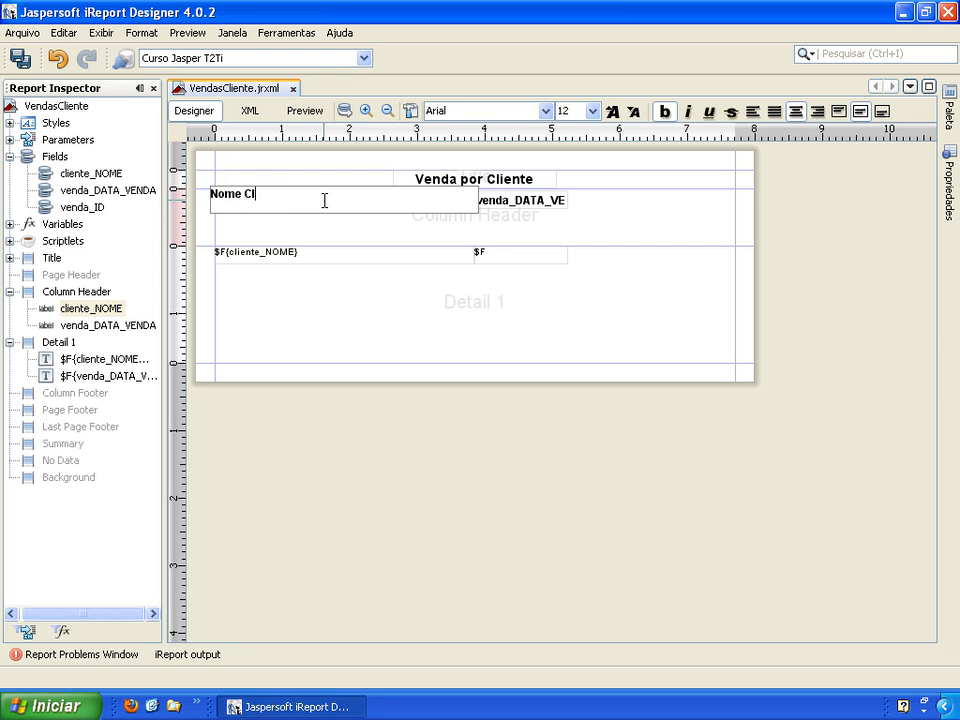
key(Return)
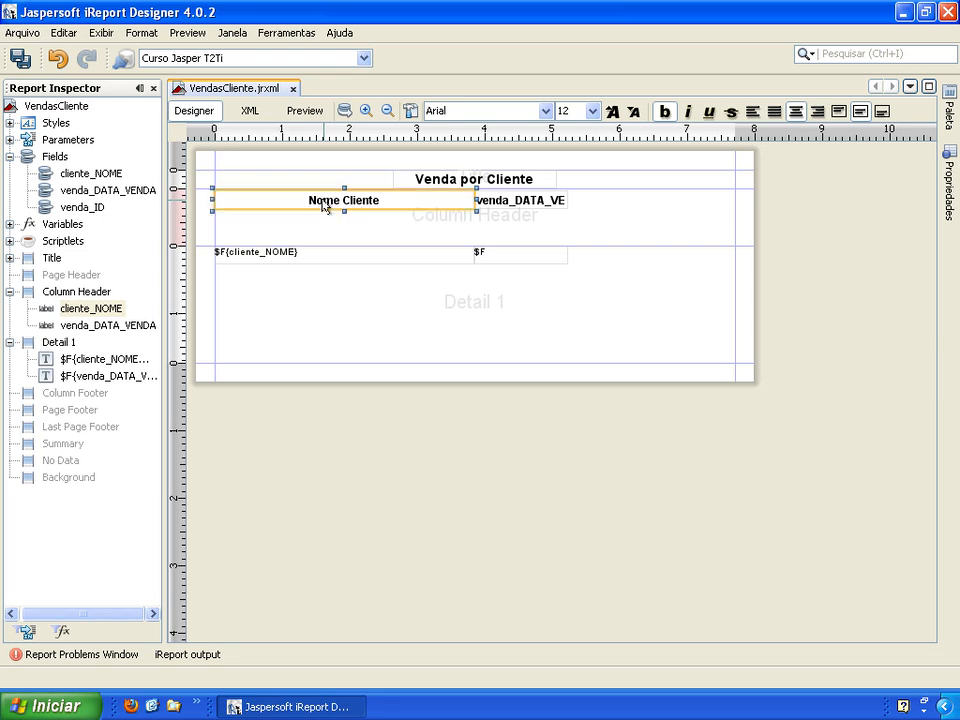
double_click(507, 202)
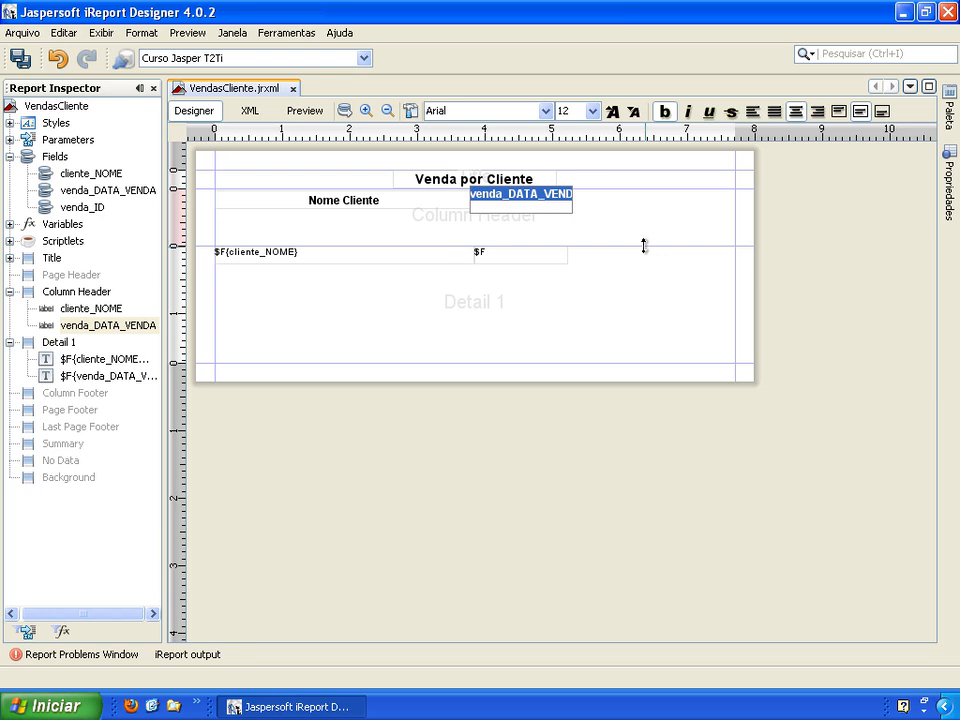
text(Data)
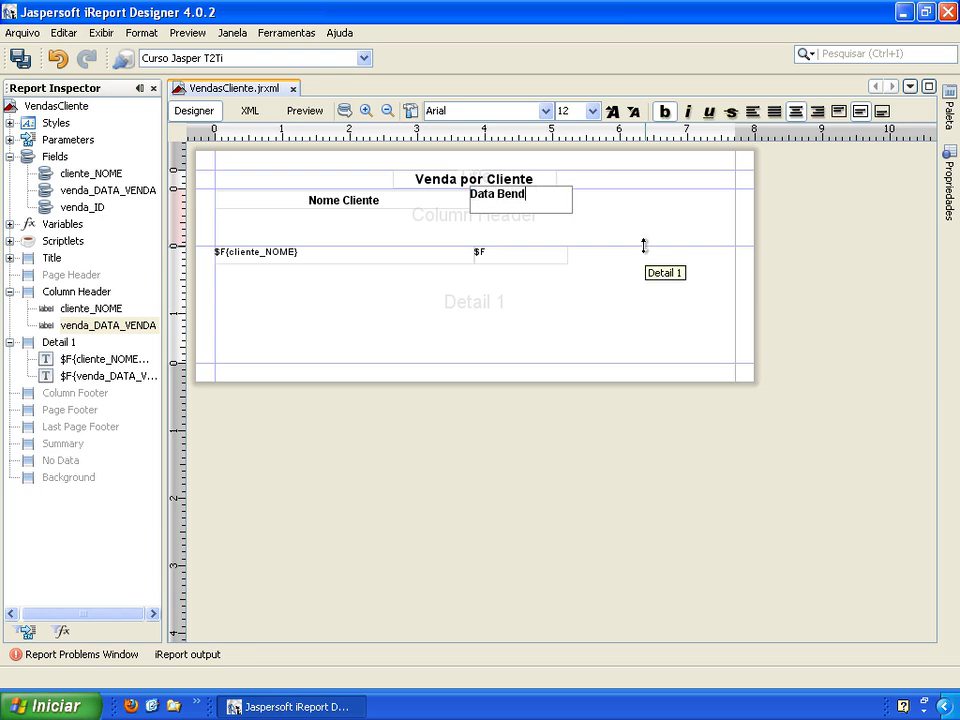
text( Vend)
key(BackSpace)
text(nda)
key(Return)
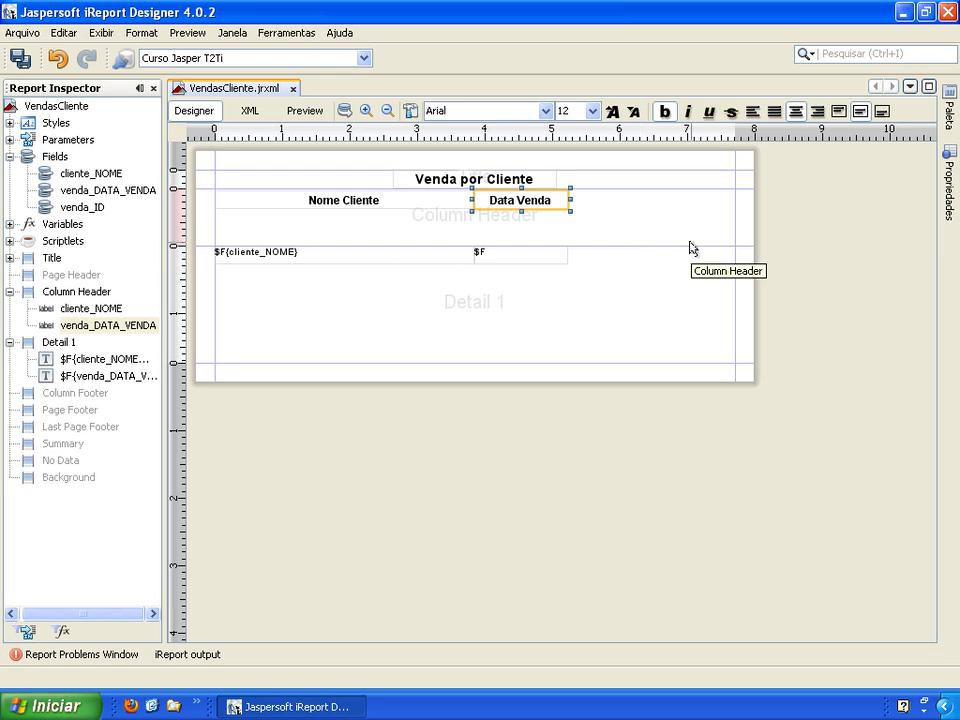
double_click(686, 243)
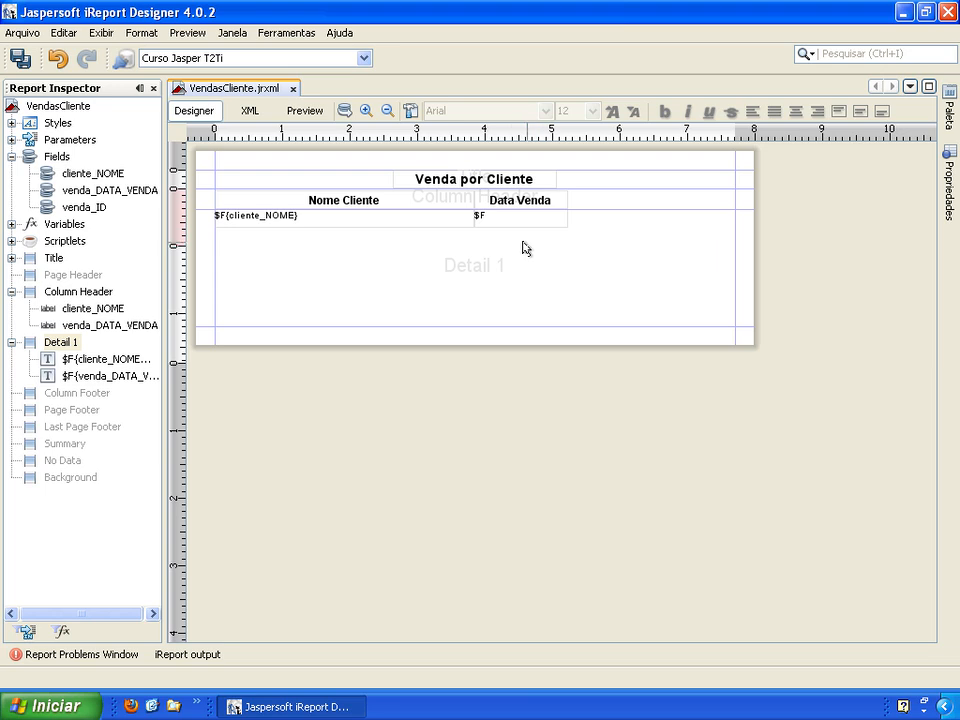
Vertically centre the cliente_NOME detail field and centre the venda_DATA_VENDA field both horizontally and vertically
click(291, 218)
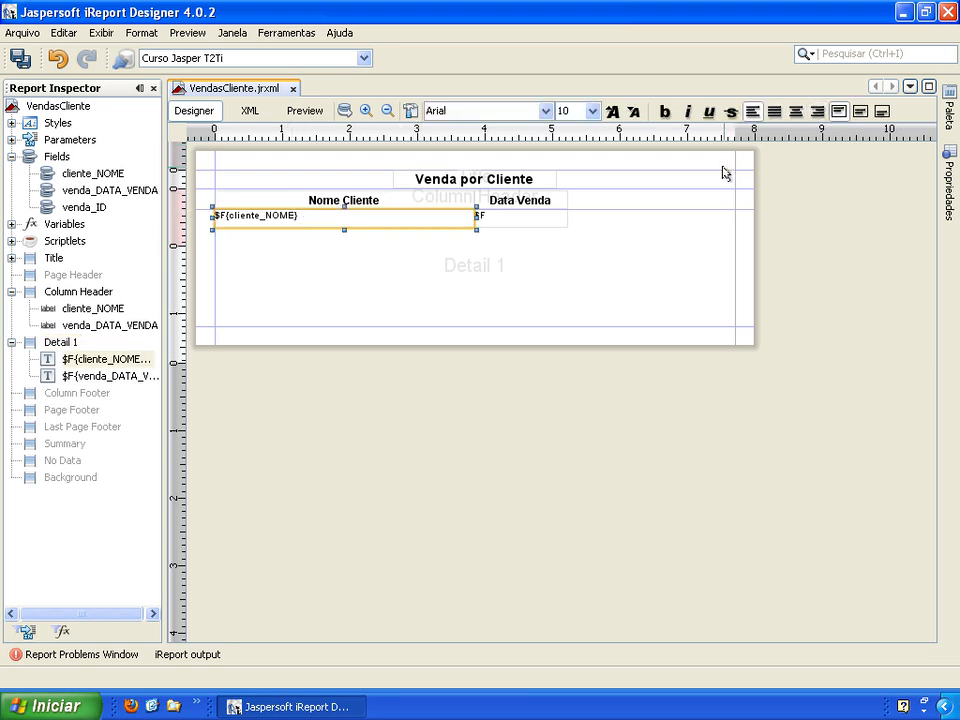
click(860, 111)
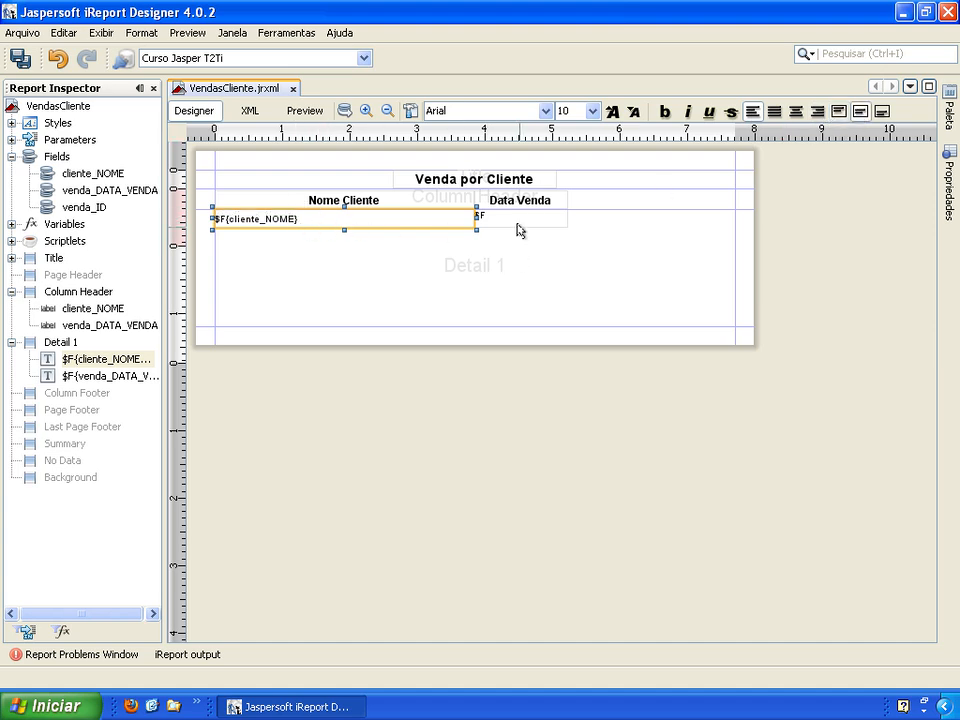
click(514, 222)
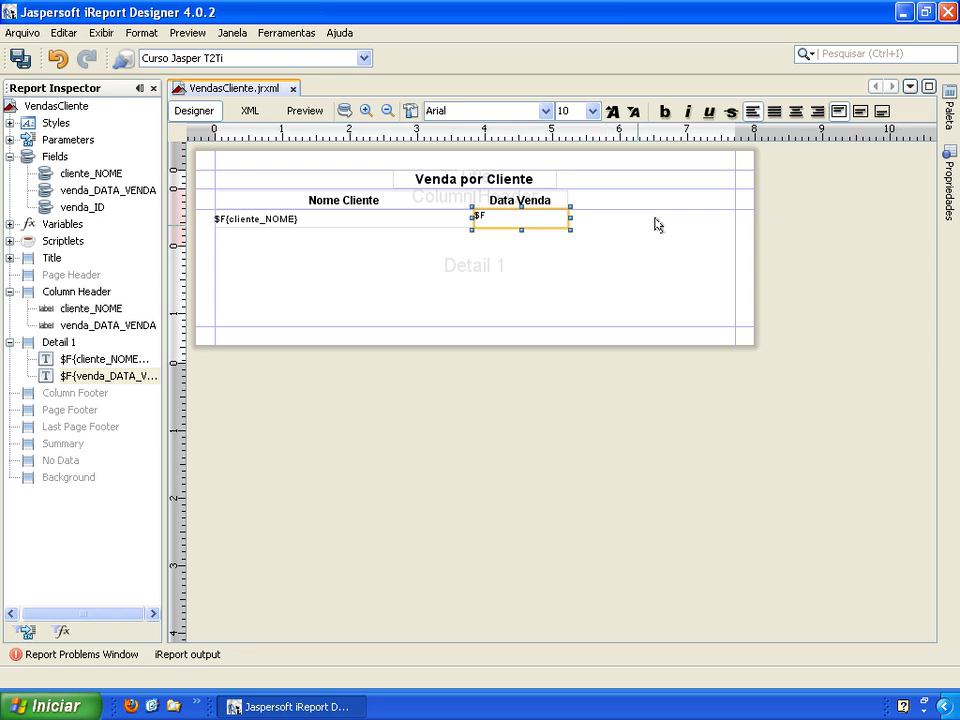
click(794, 112)
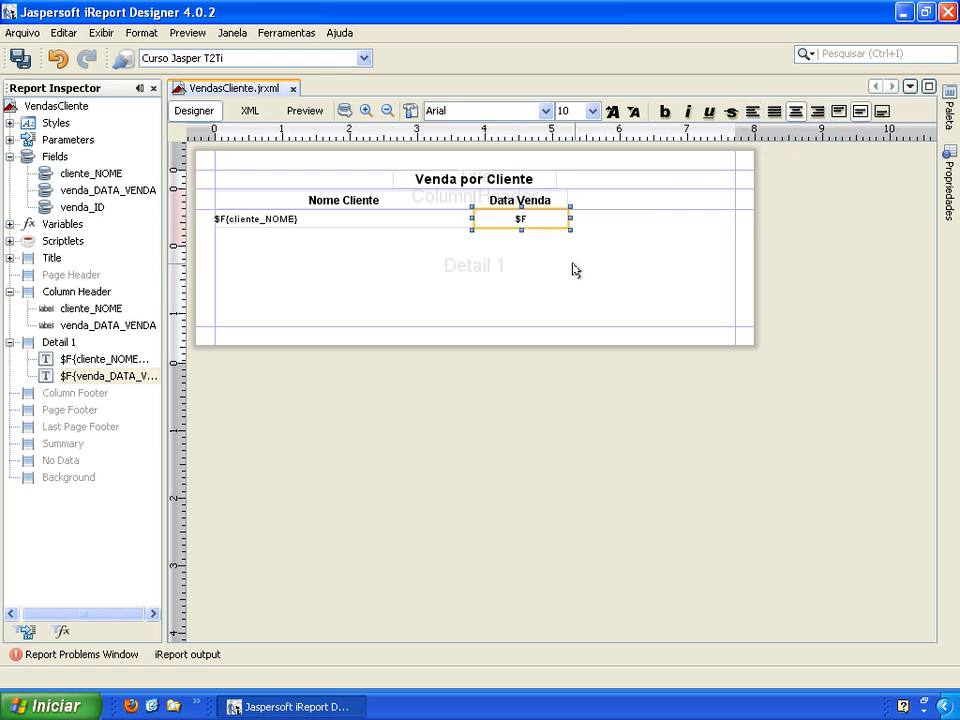
Apply the date pattern dd/MM/yyyy to the venda_DATA_VENDA detail field
click(946, 198)
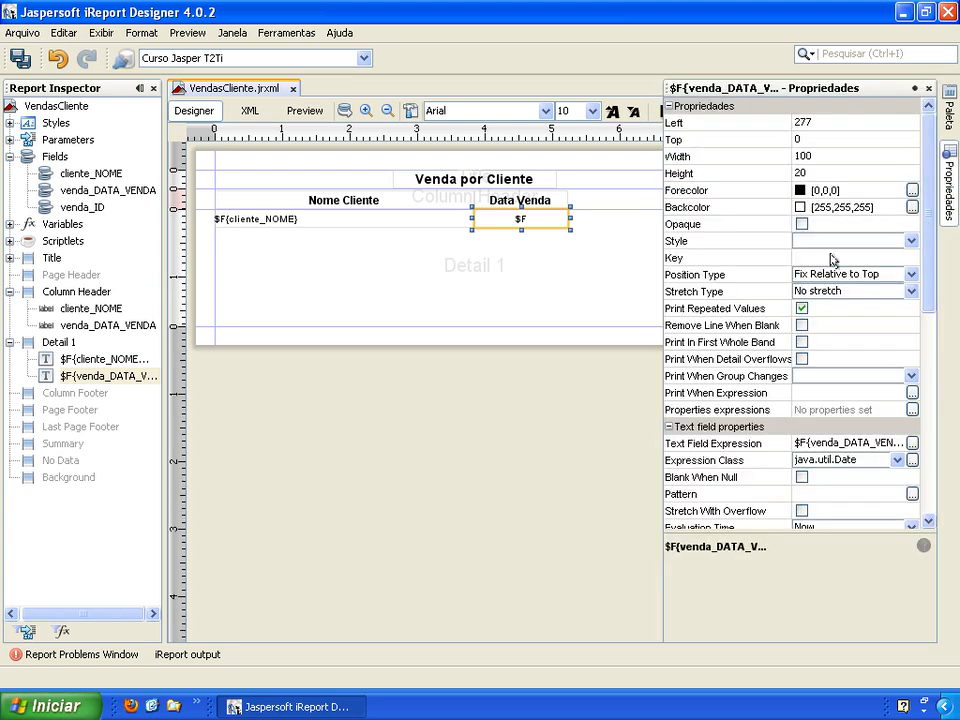
scroll(788, 262, down, 3)
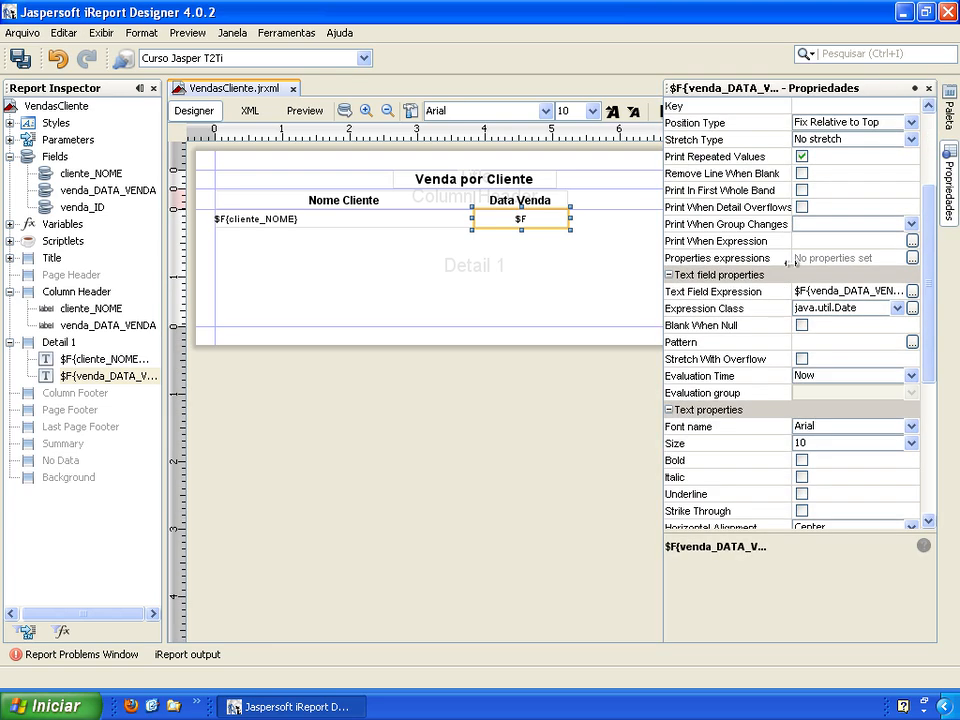
click(911, 342)
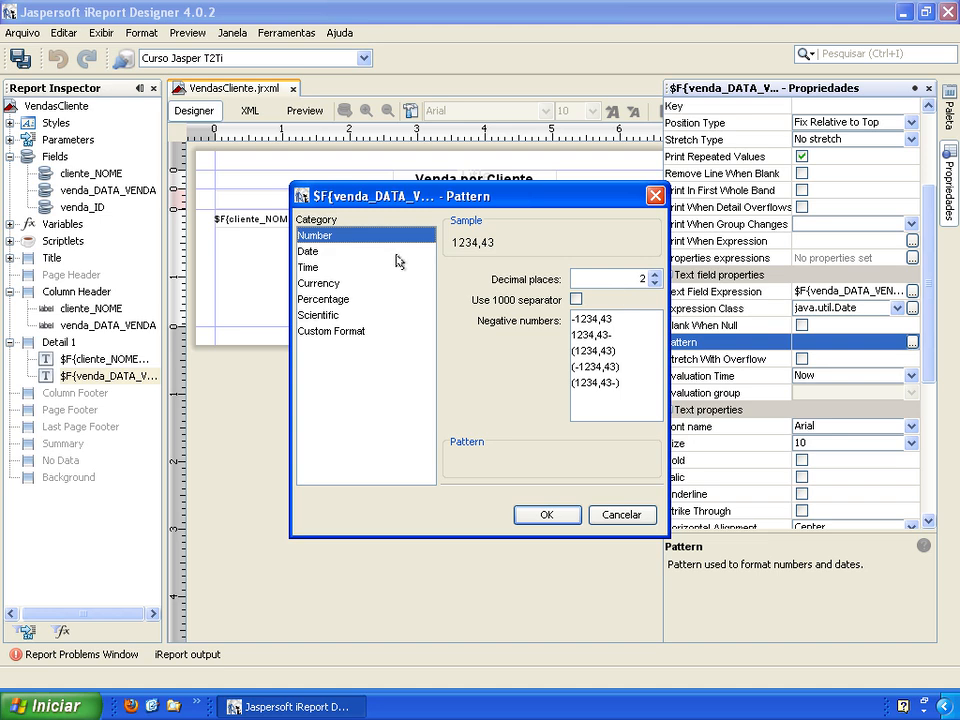
click(309, 253)
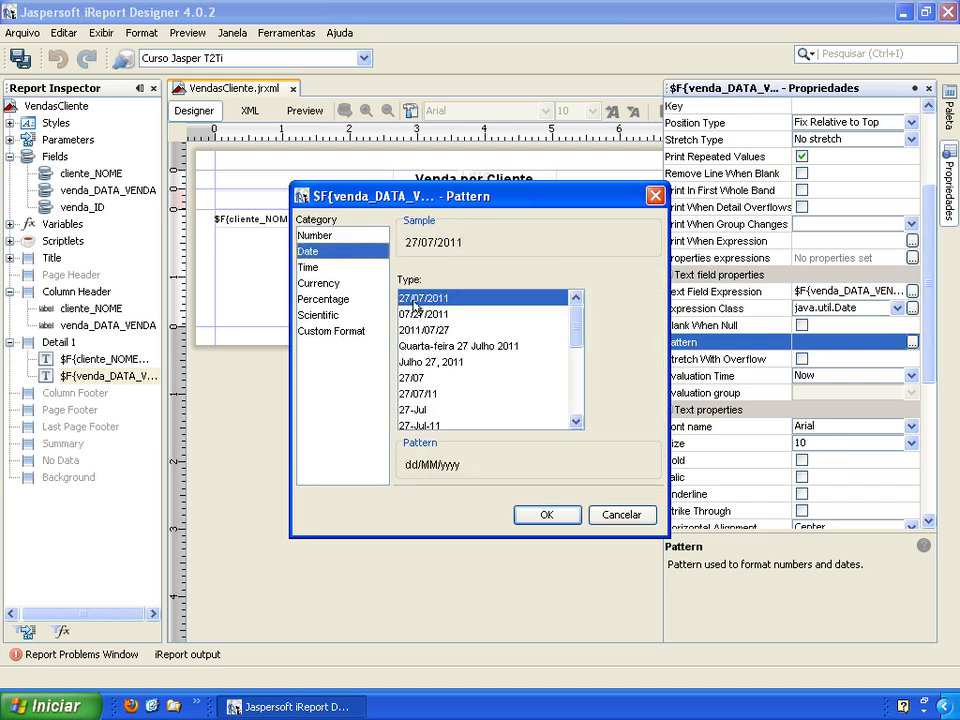
click(533, 521)
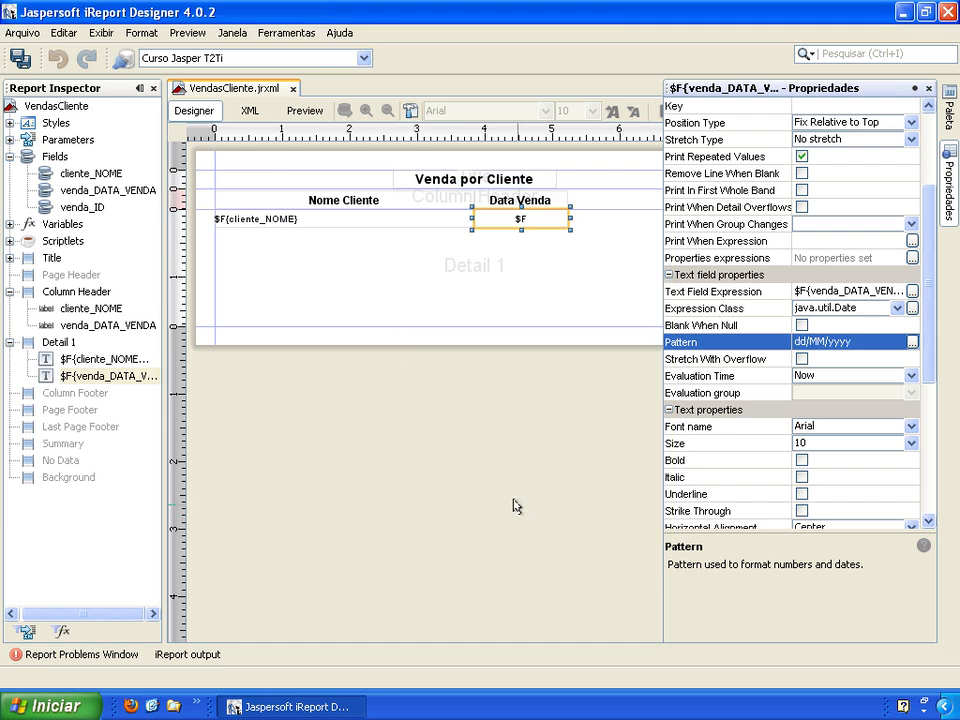
click(403, 290)
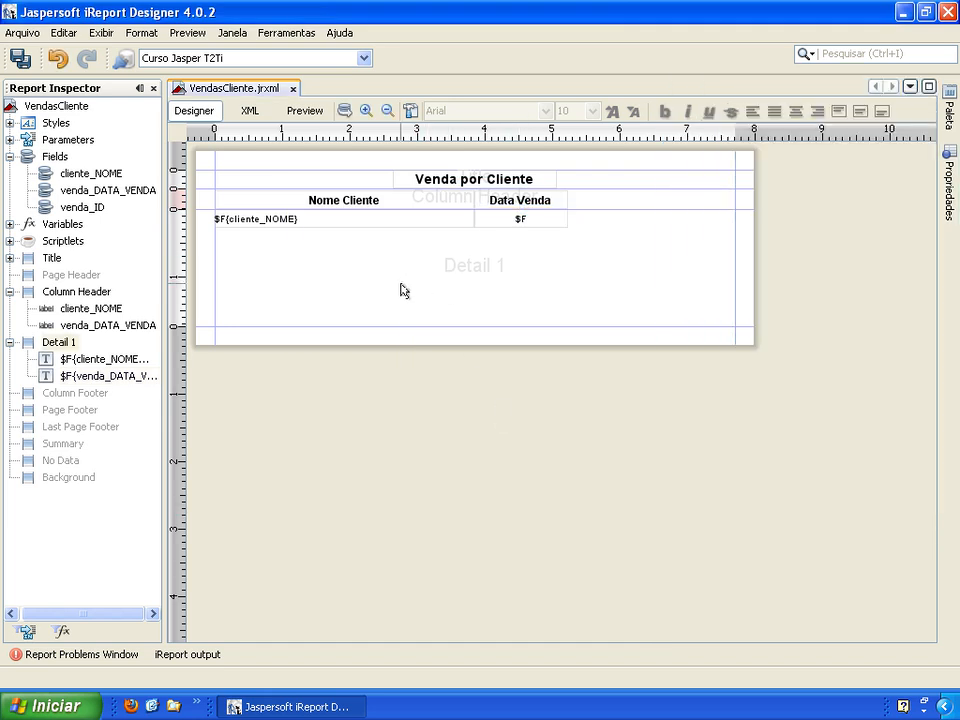
Shrink the Detail 1 band to fit its fields and check the report in a preview before returning to the design
double_click(477, 327)
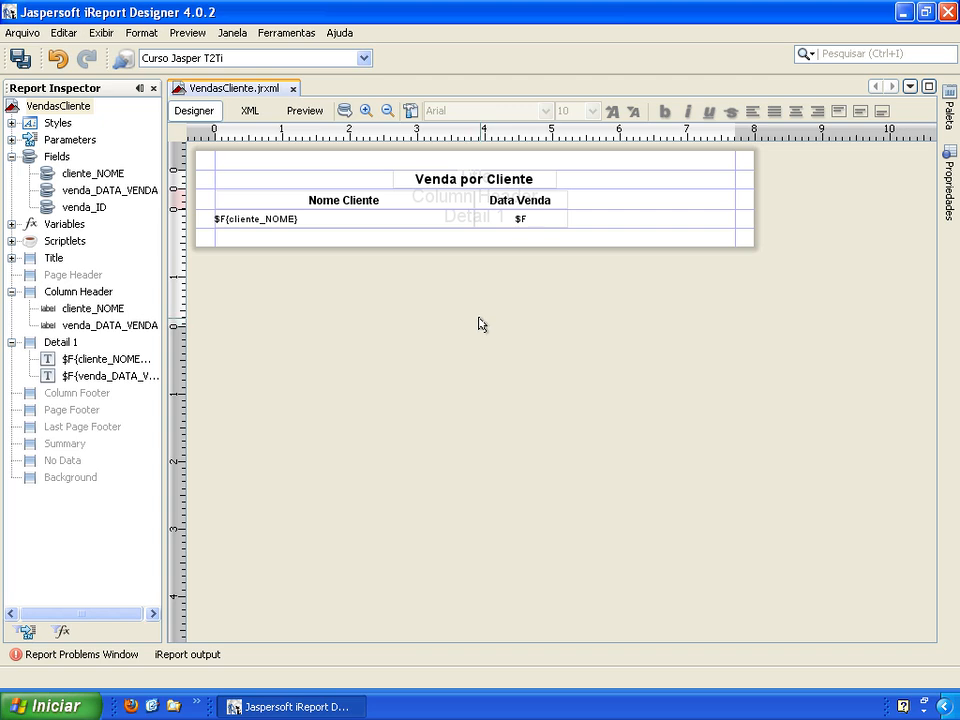
click(306, 114)
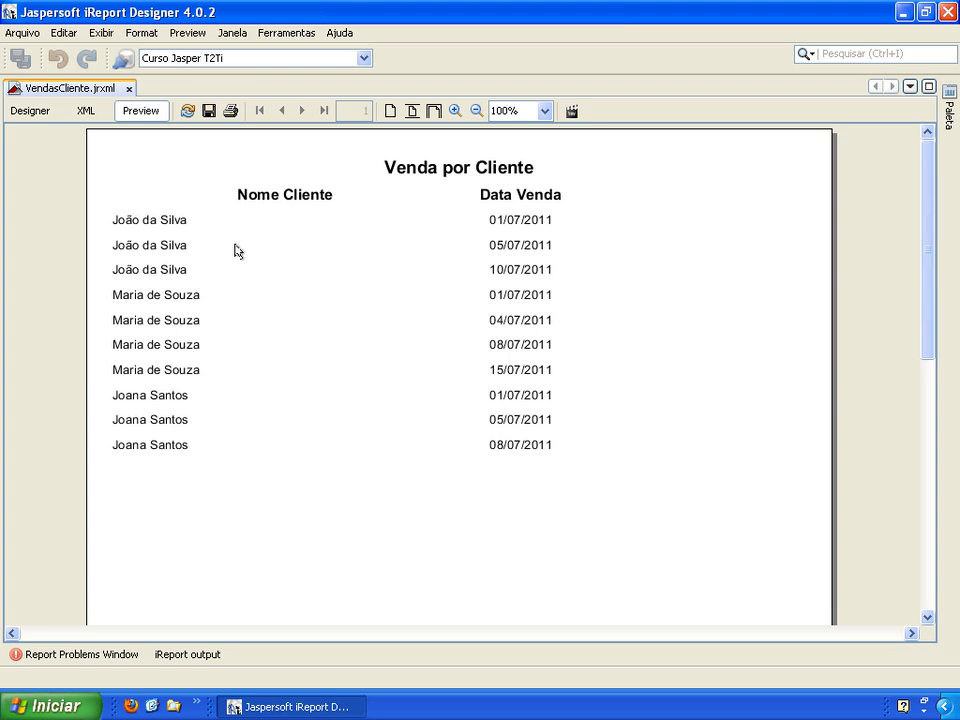
click(30, 115)
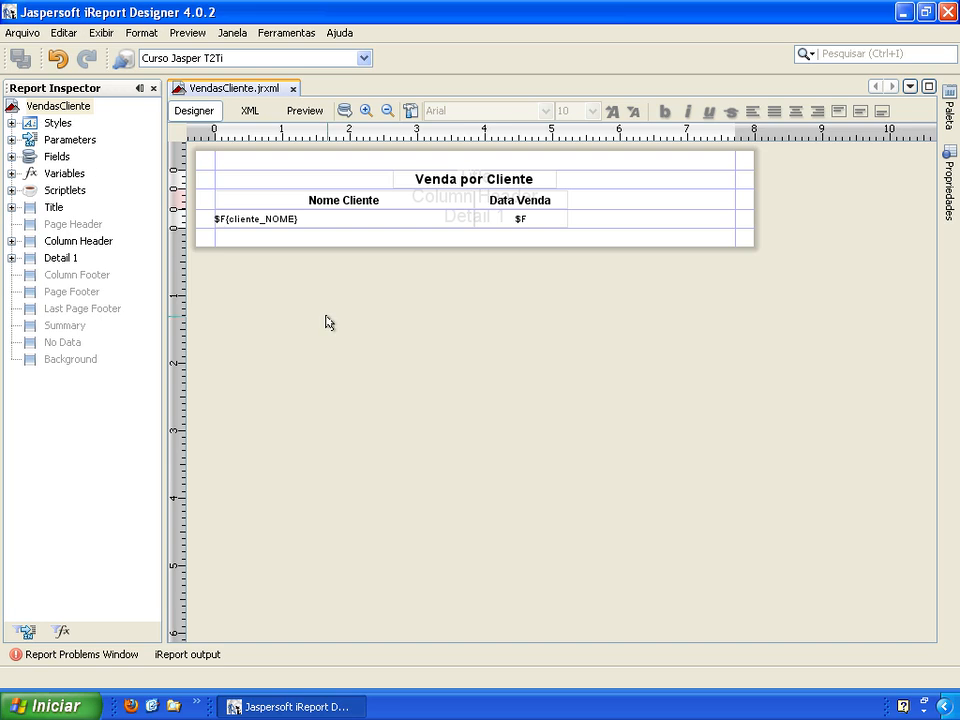
Make both Detail 1 fields opaque and give them the azulClaro background colour
click(318, 218)
shift+click(542, 219)
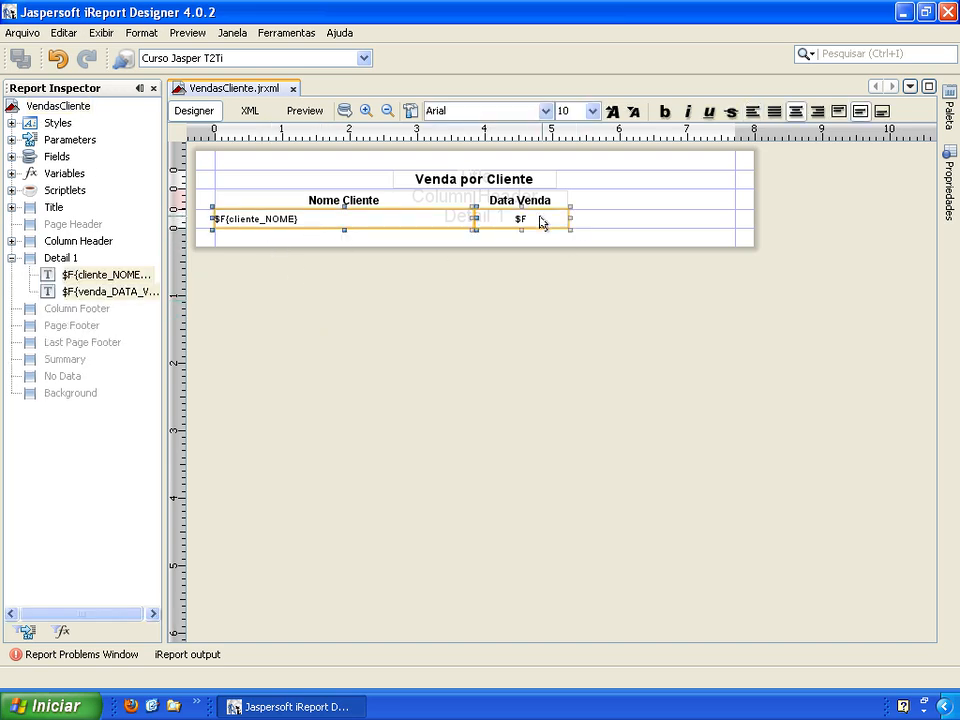
click(947, 186)
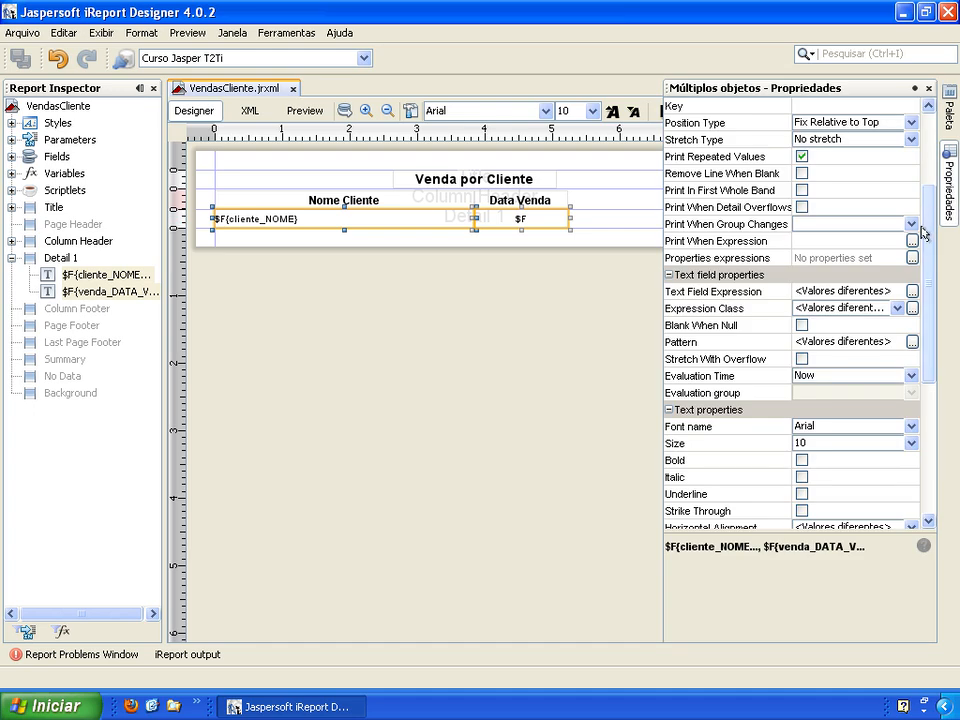
scroll(700, 160, up, 3)
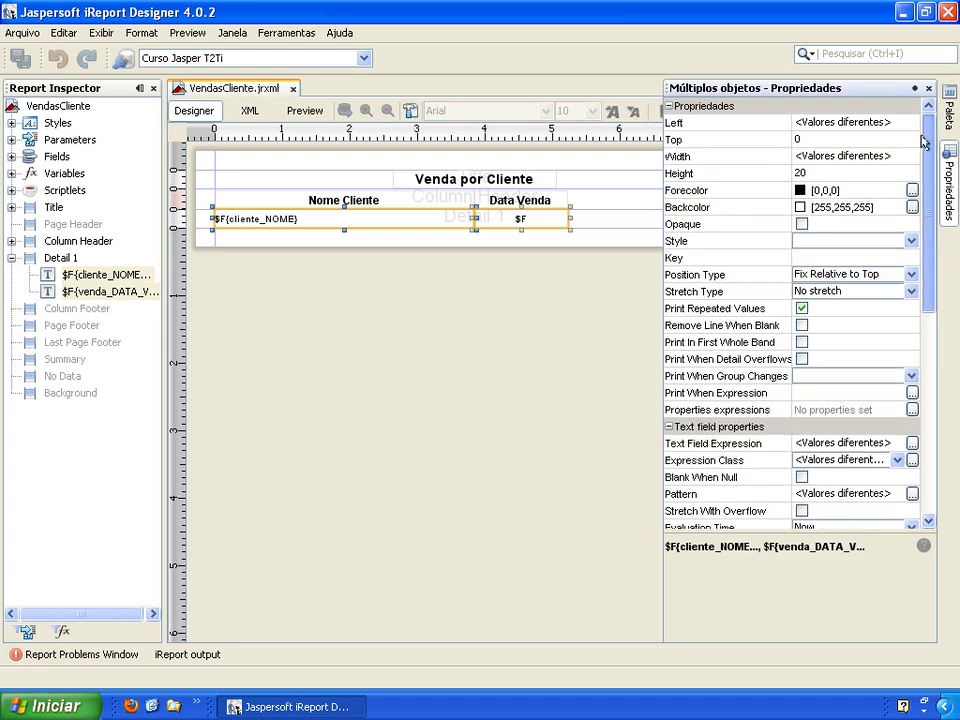
click(802, 224)
click(912, 208)
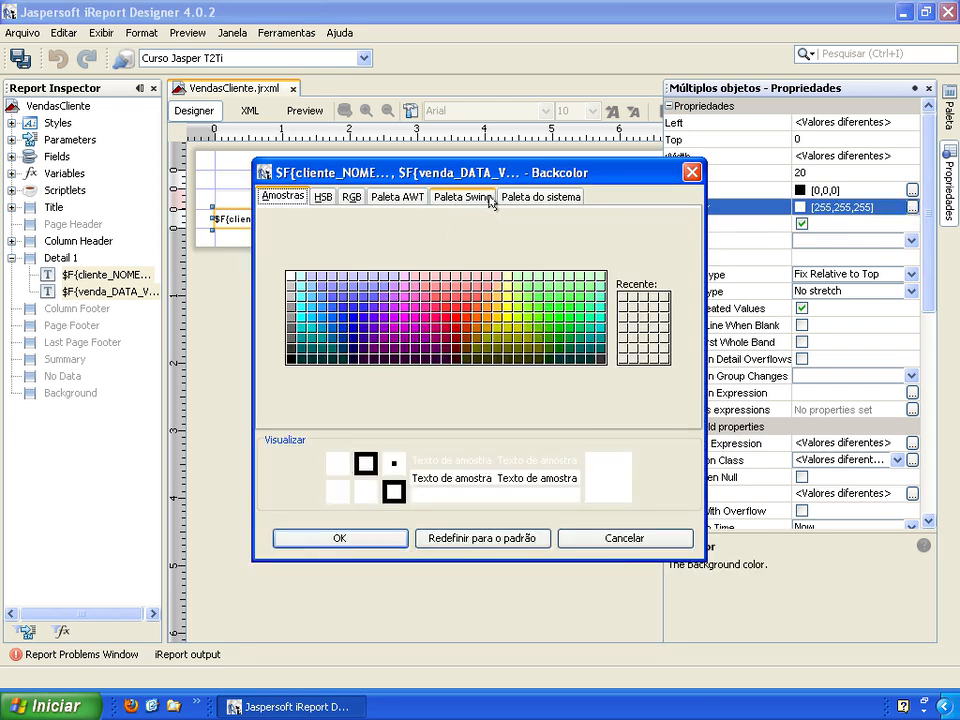
click(417, 199)
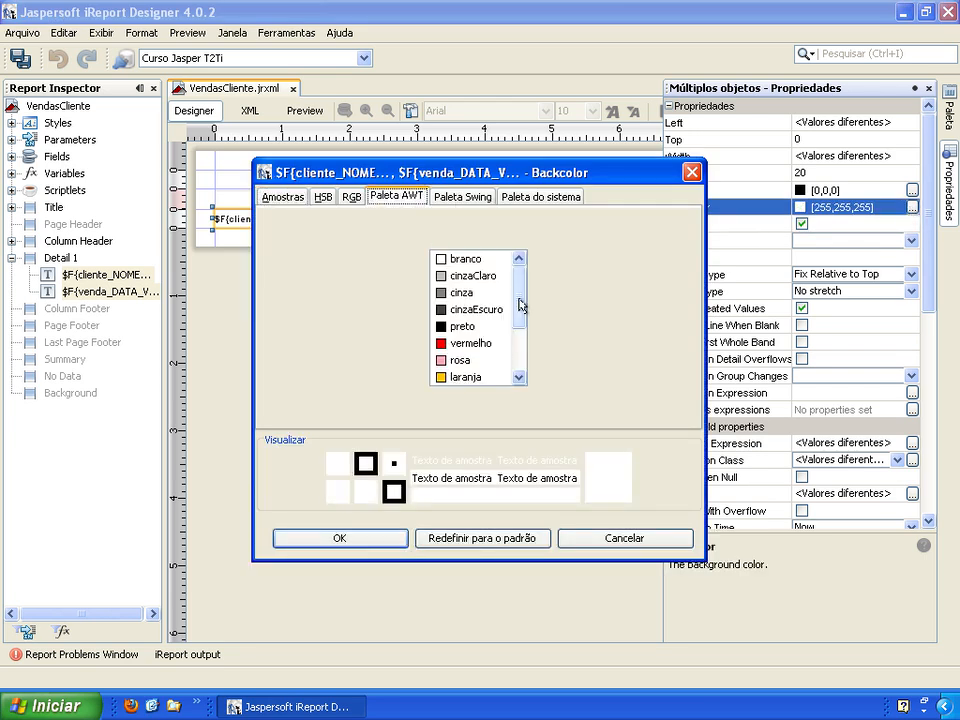
scroll(517, 342, down, 2)
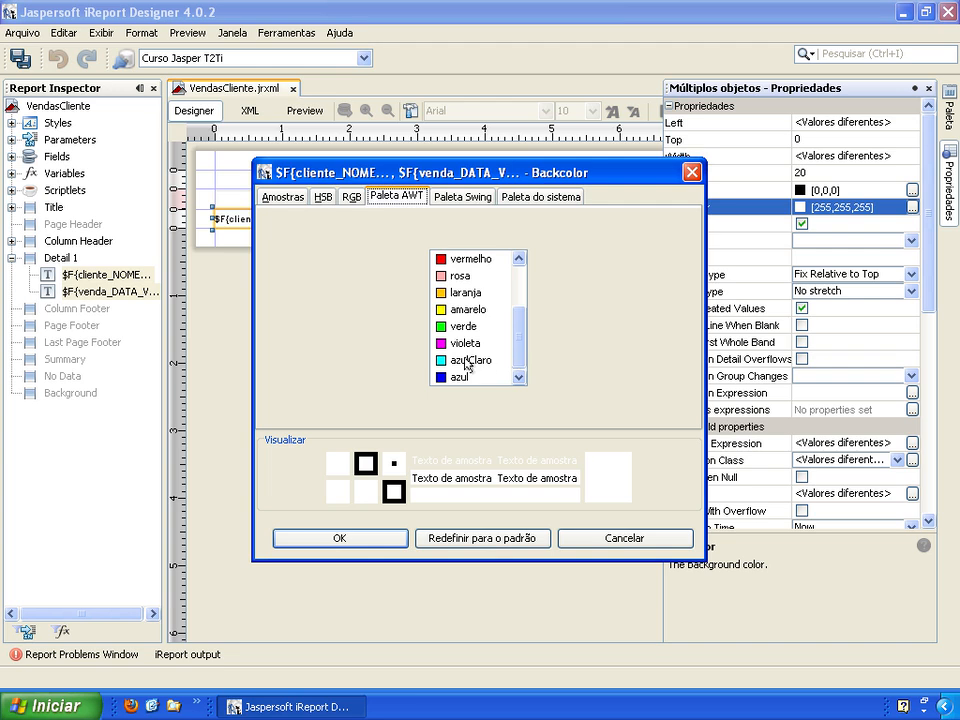
click(467, 362)
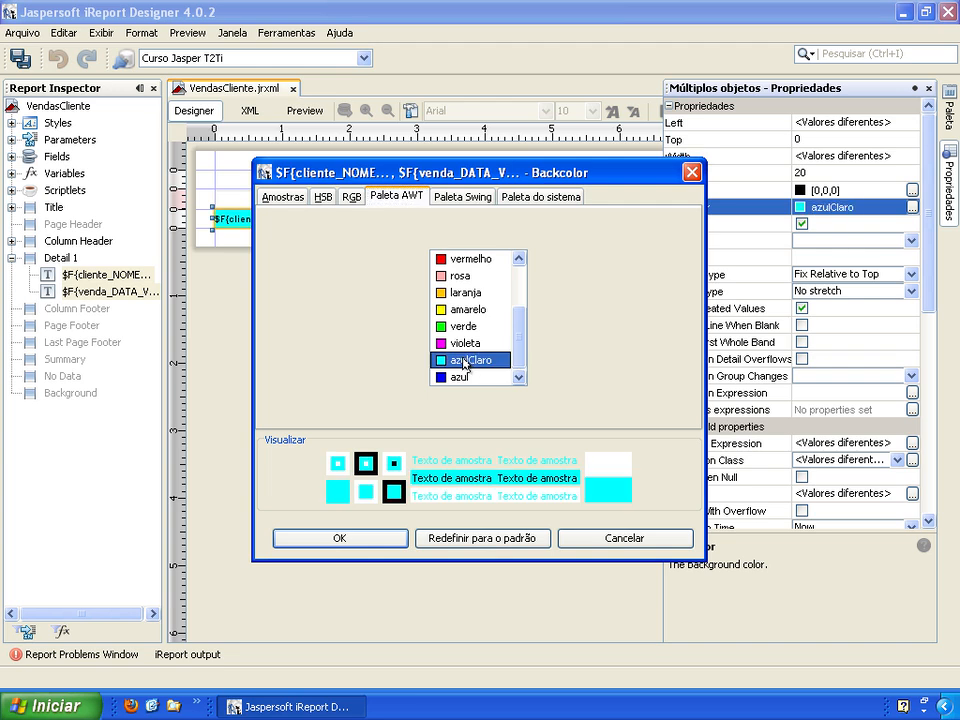
click(376, 538)
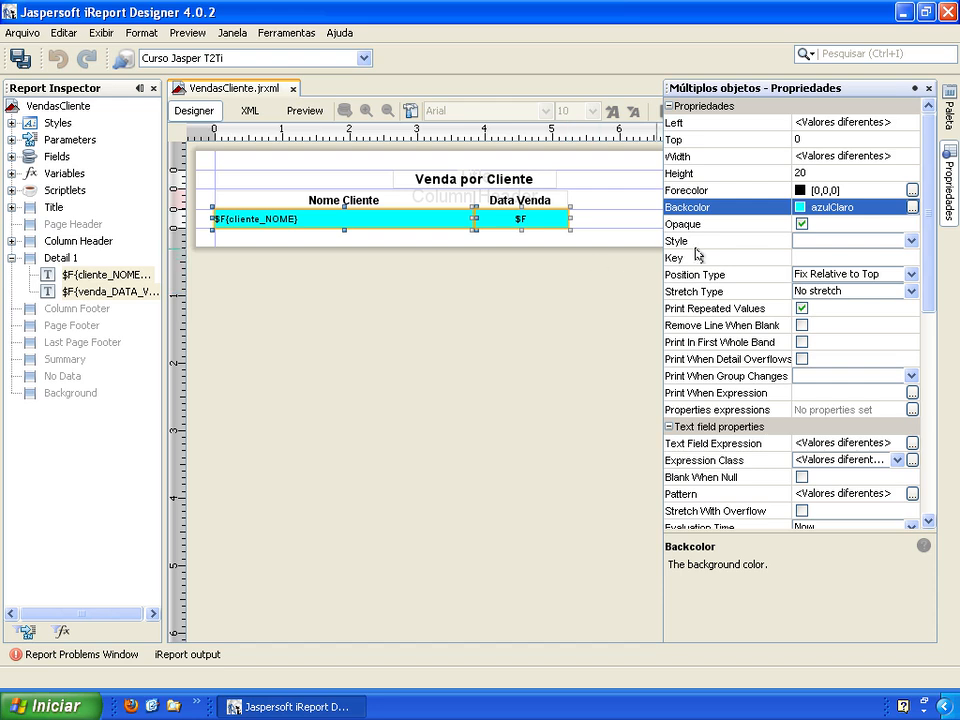
Change the background of both Detail 1 fields to the system colour Texto de legenda inativa and save the report
click(912, 207)
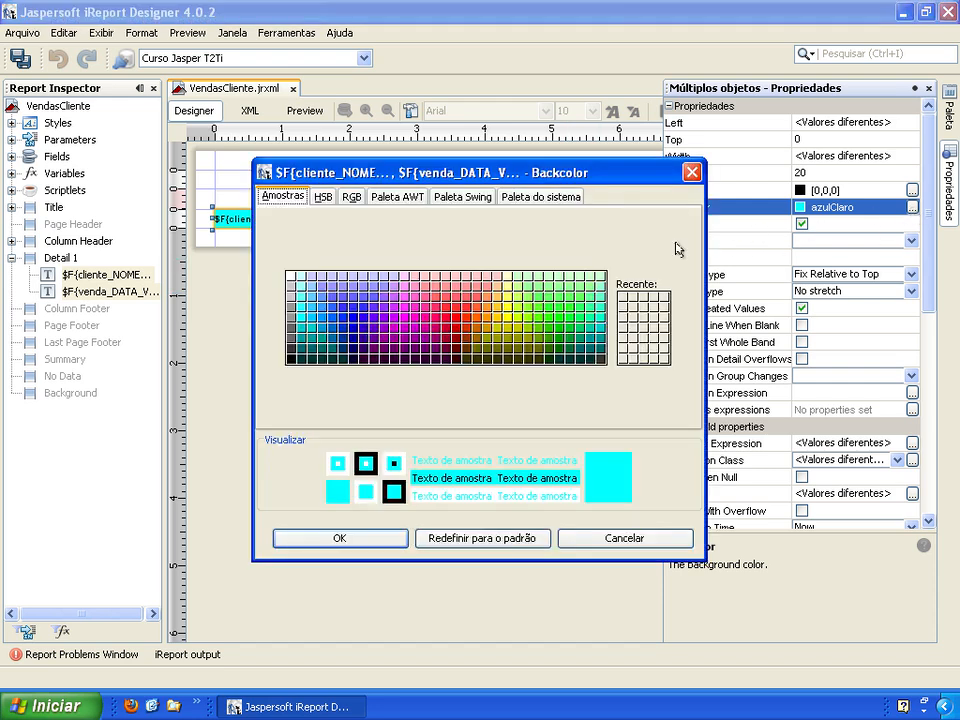
click(527, 199)
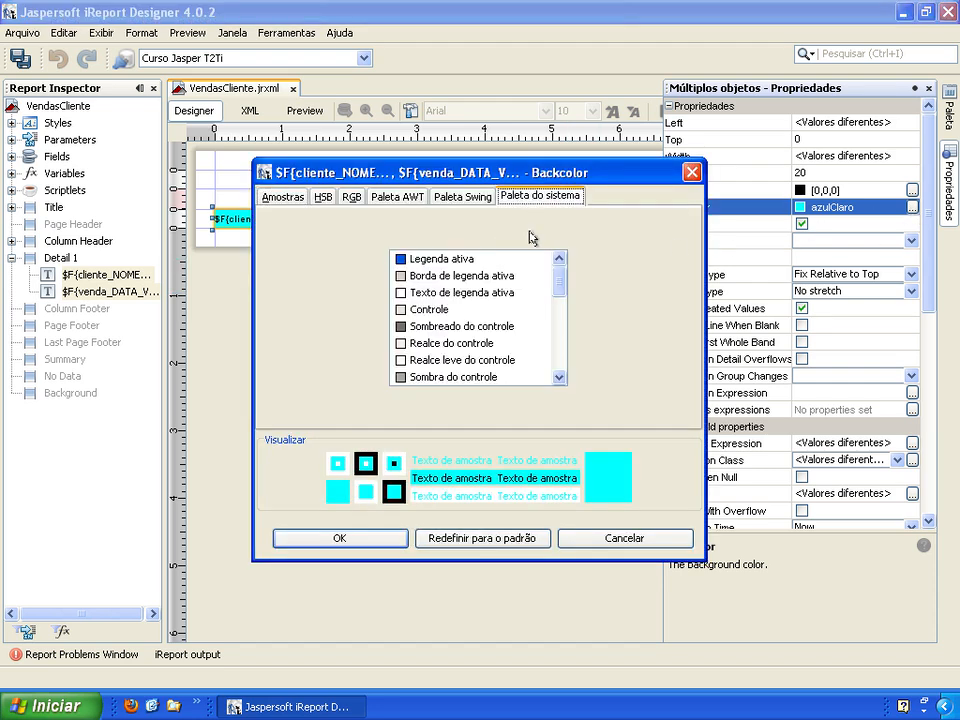
drag(561, 283, 562, 327)
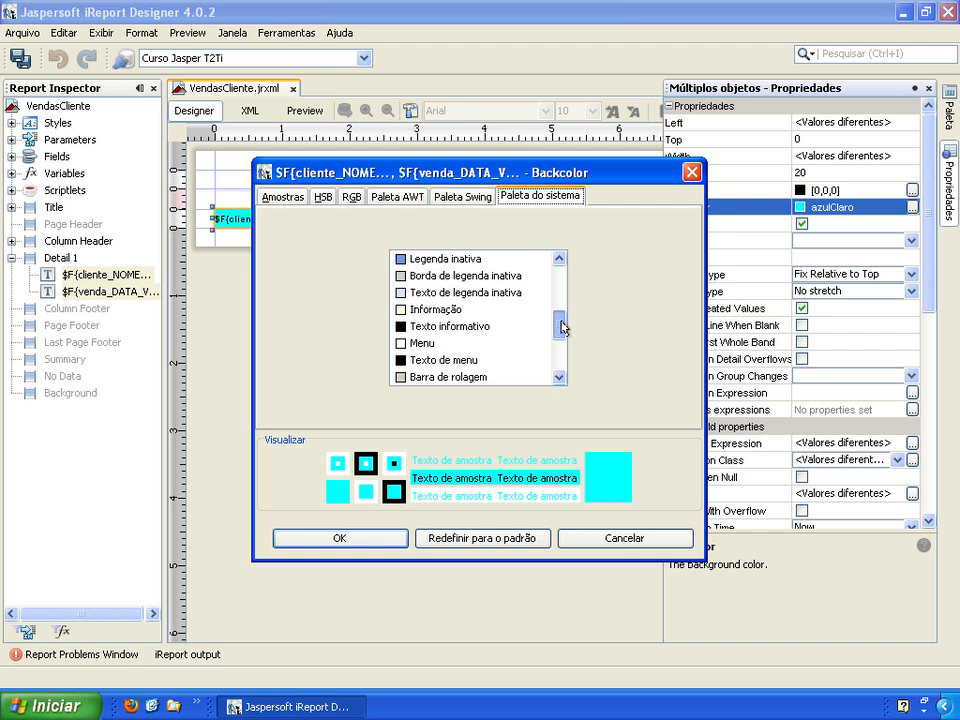
click(503, 295)
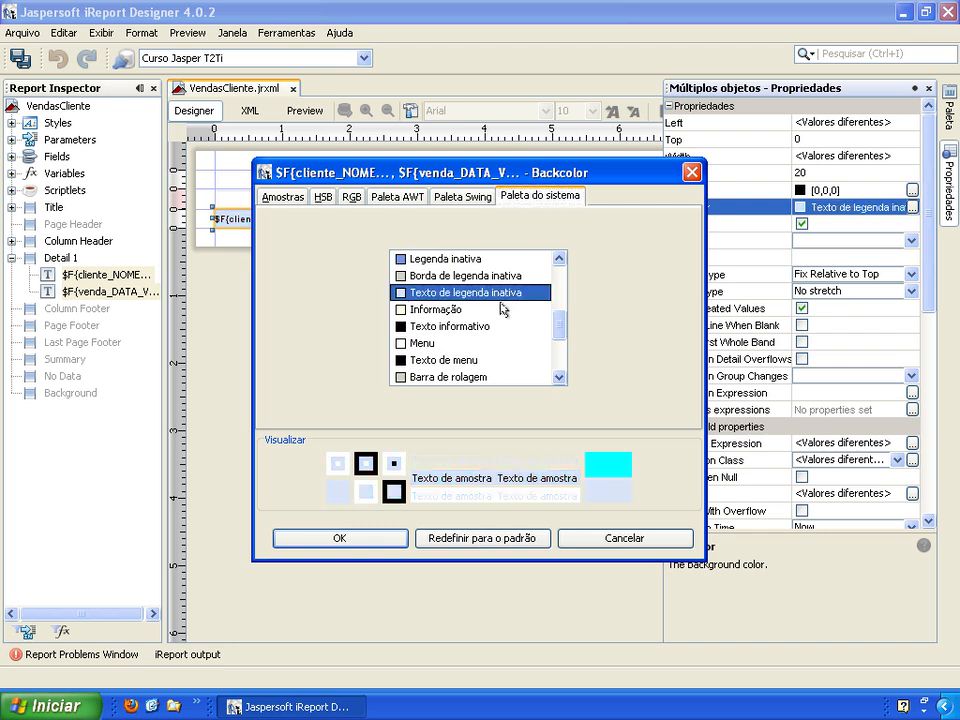
click(343, 537)
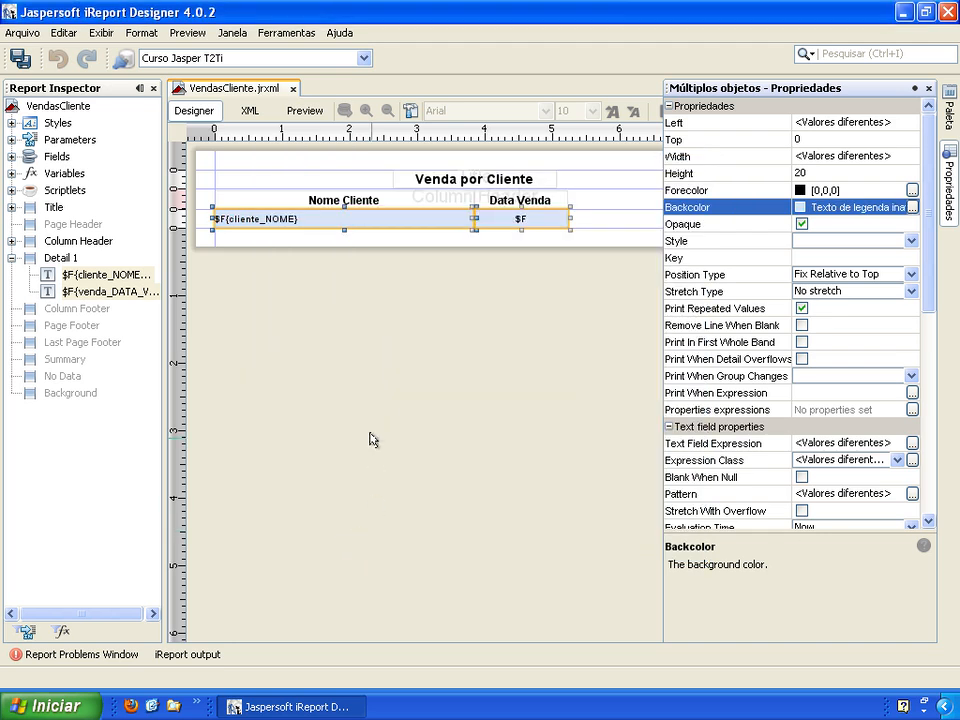
click(365, 349)
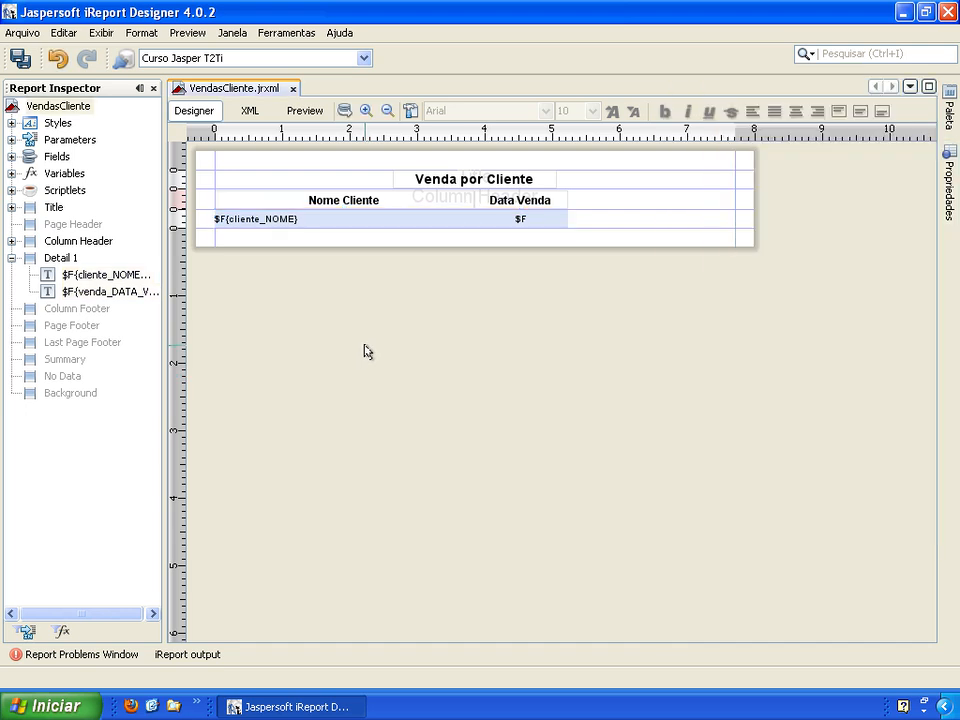
click(20, 60)
Create a new report named VendasClienteSub from the Blank A4 template in the reltorios folder
click(18, 32)
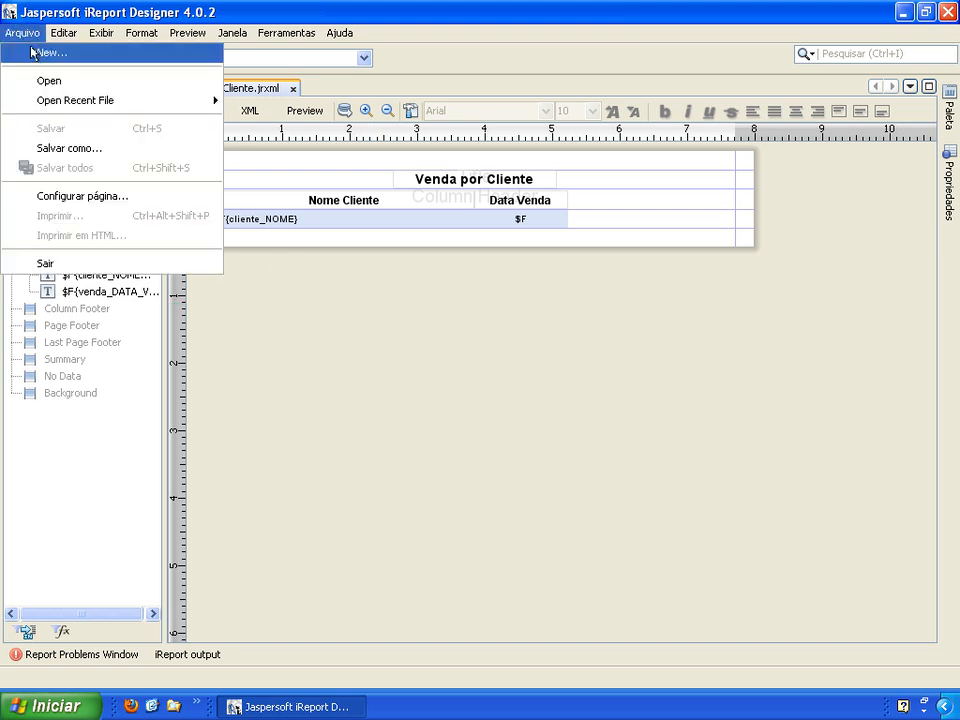
click(45, 53)
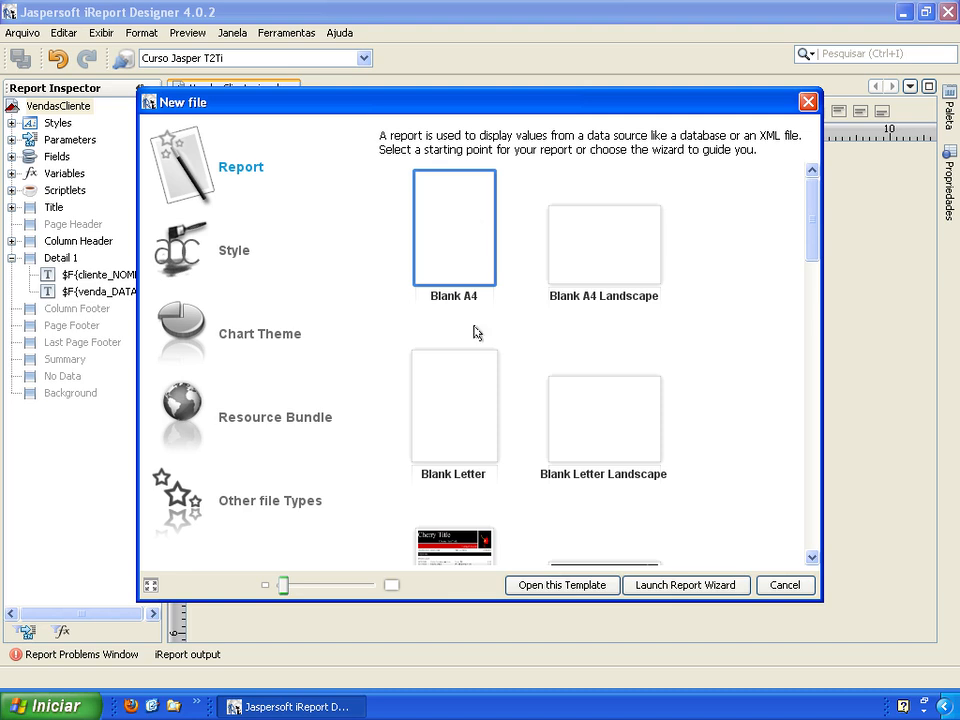
click(545, 587)
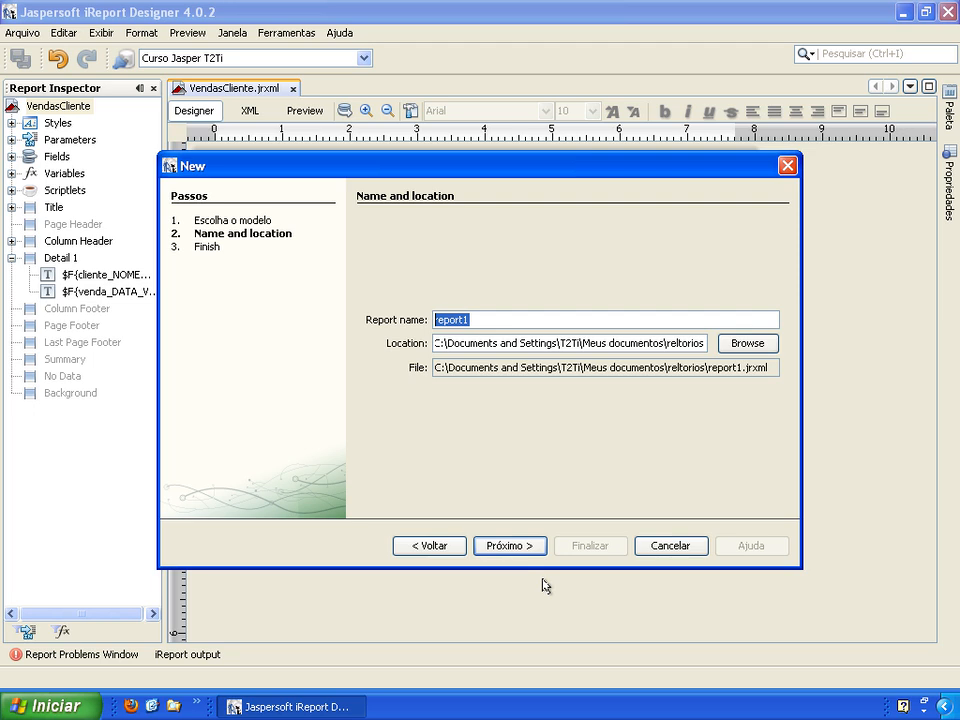
text(VendasC)
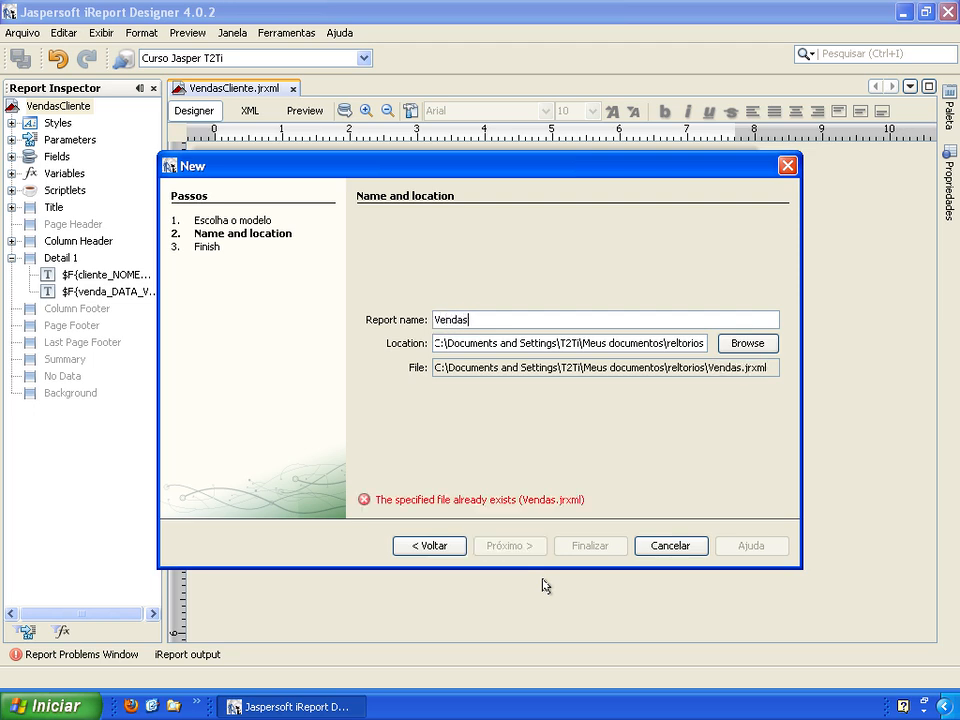
text(eSub)
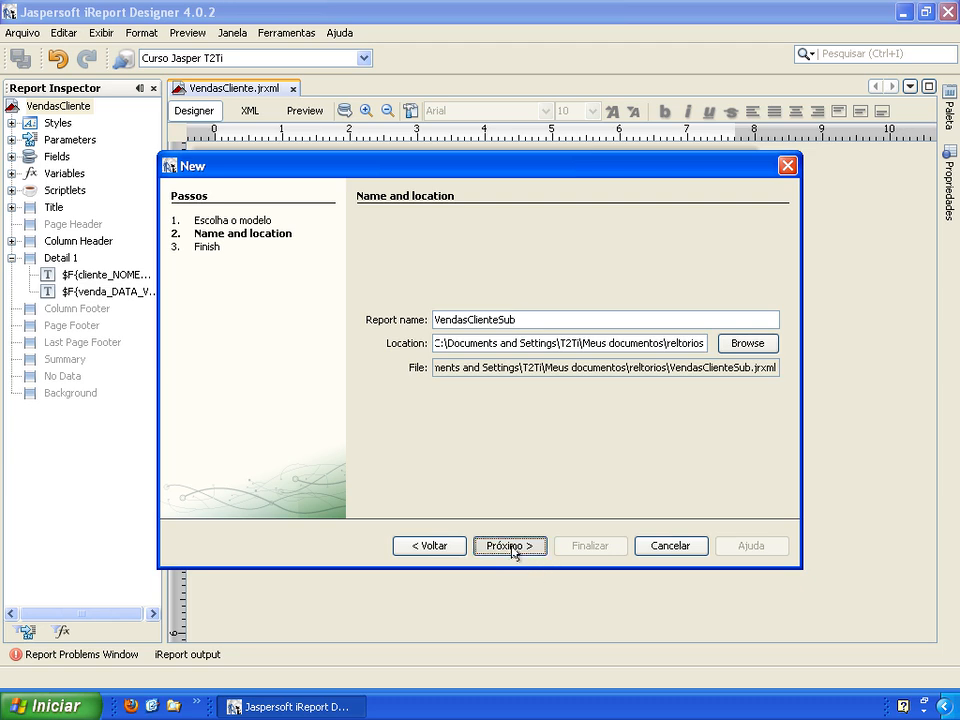
click(514, 550)
click(579, 548)
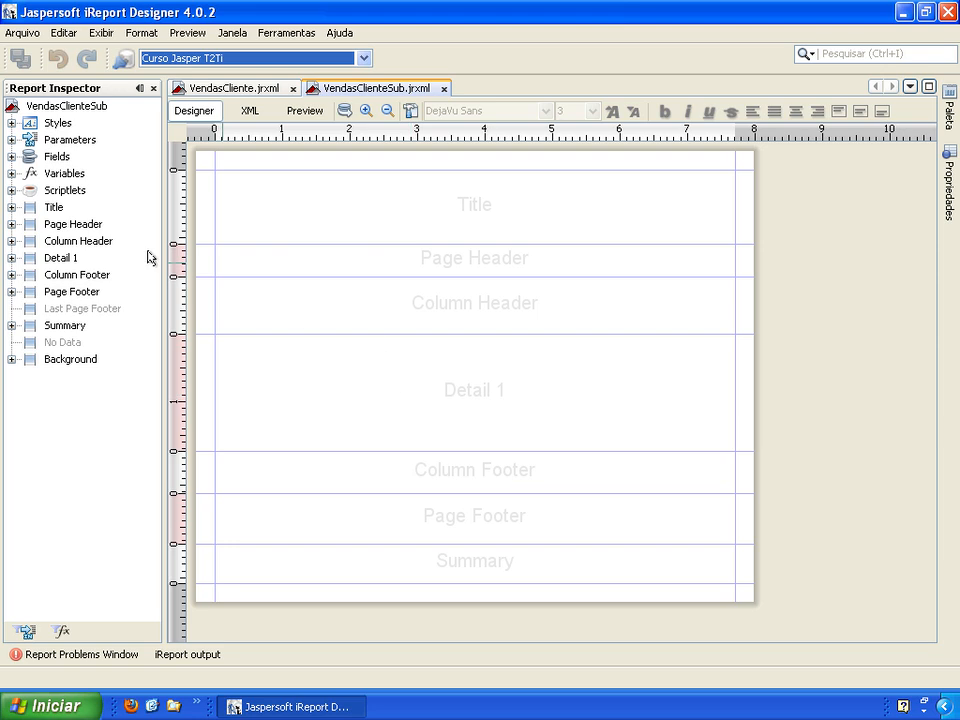
Delete the Background, Title and Page Header bands from the VendasClienteSub report
right_click(71, 360)
click(107, 420)
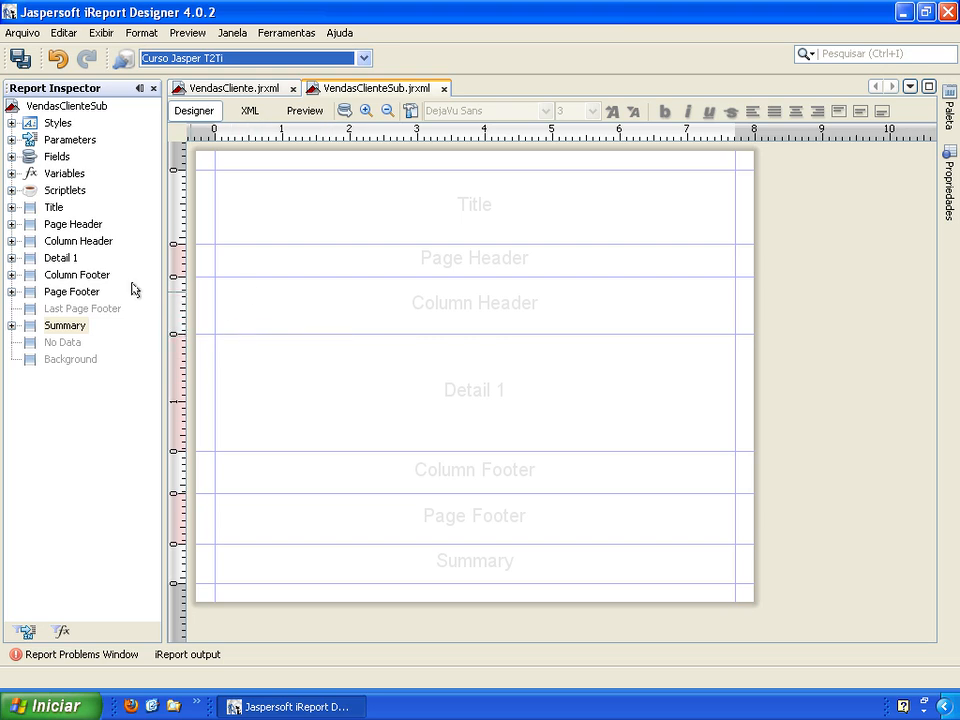
right_click(52, 208)
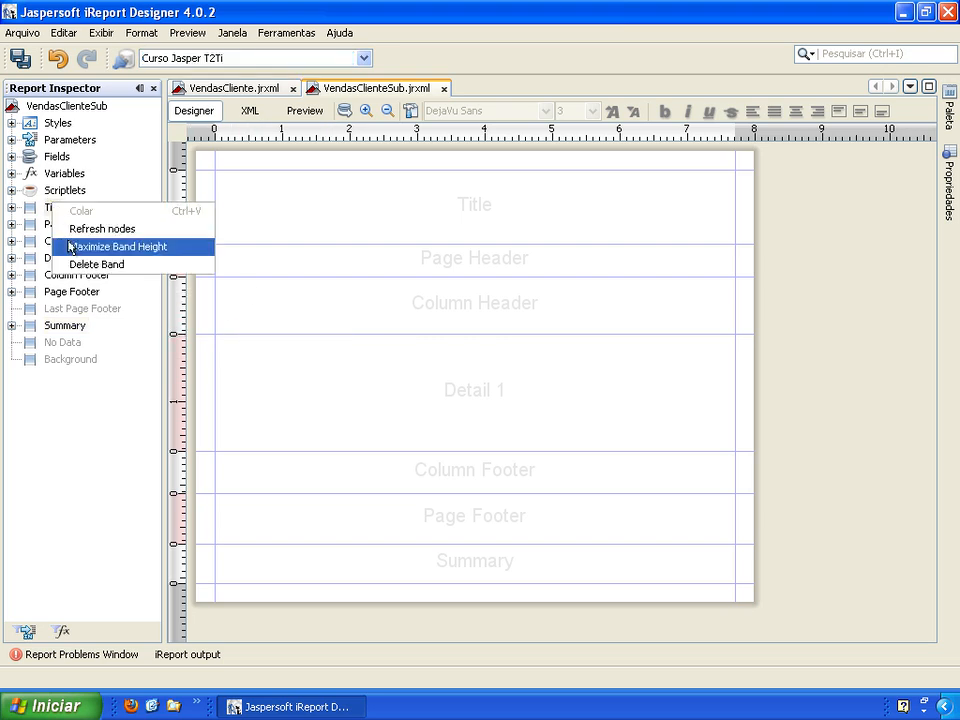
click(100, 264)
right_click(72, 230)
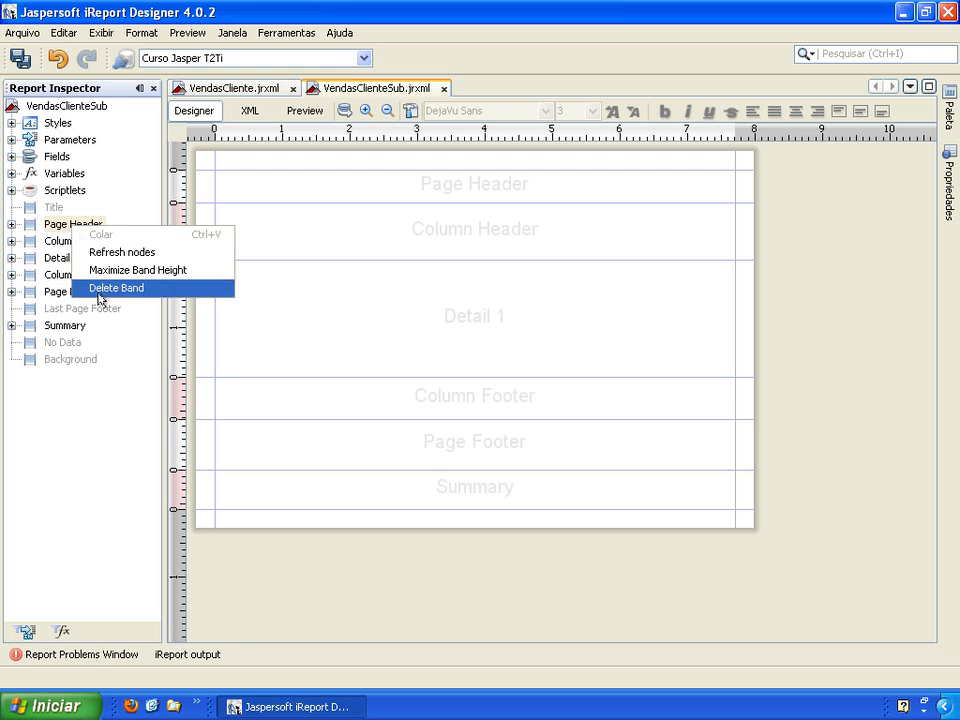
click(130, 285)
right_click(78, 250)
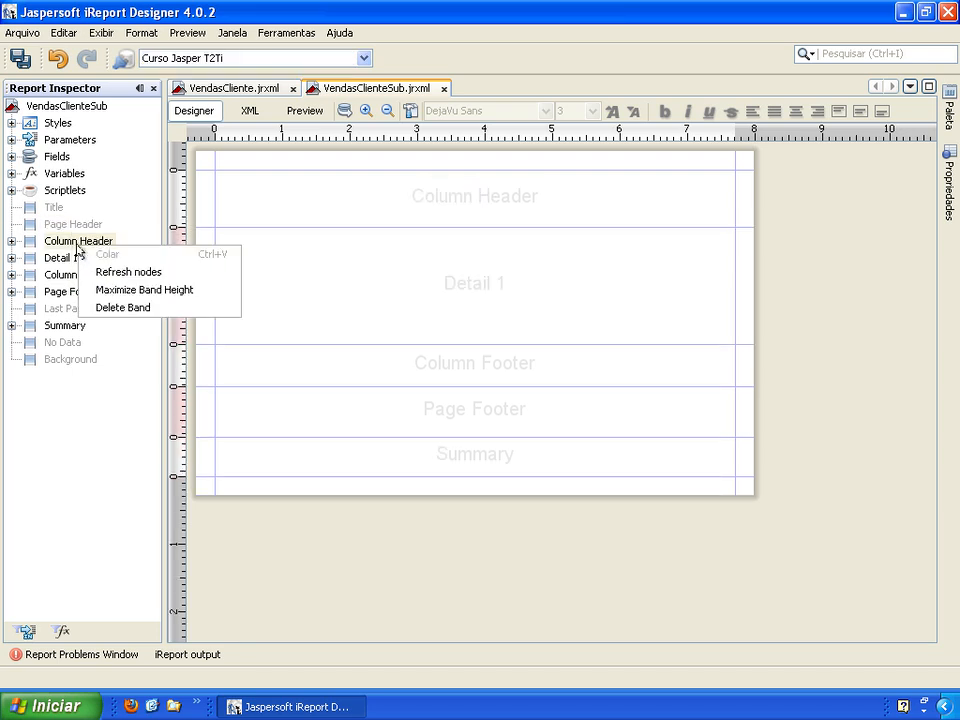
key(Escape)
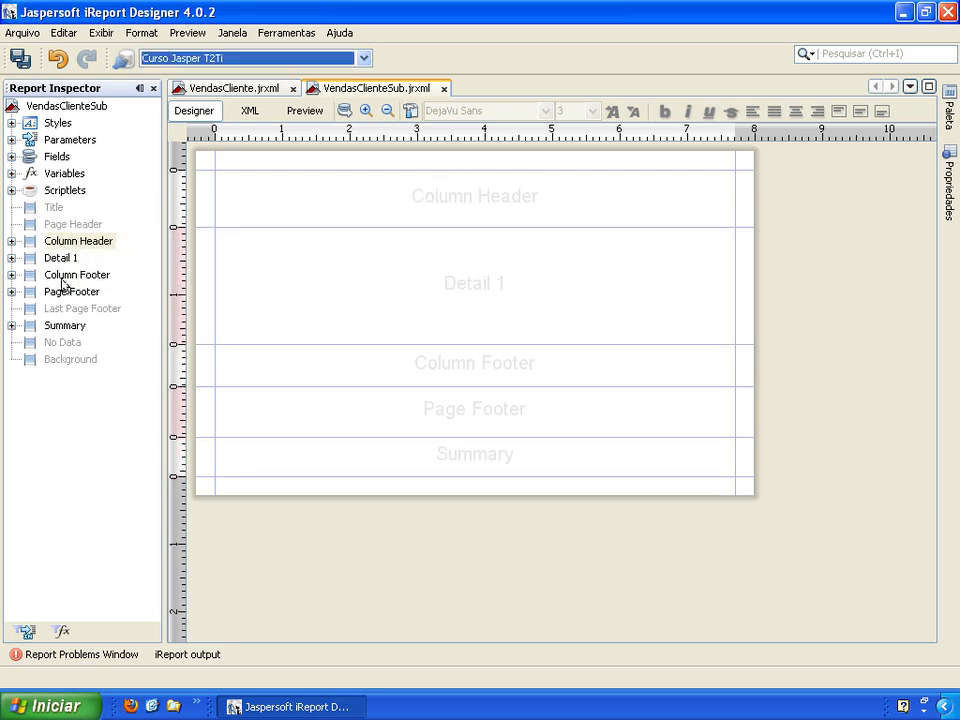
Delete the Column Footer, Page Footer and Summary bands from the VendasClienteSub report
right_click(64, 279)
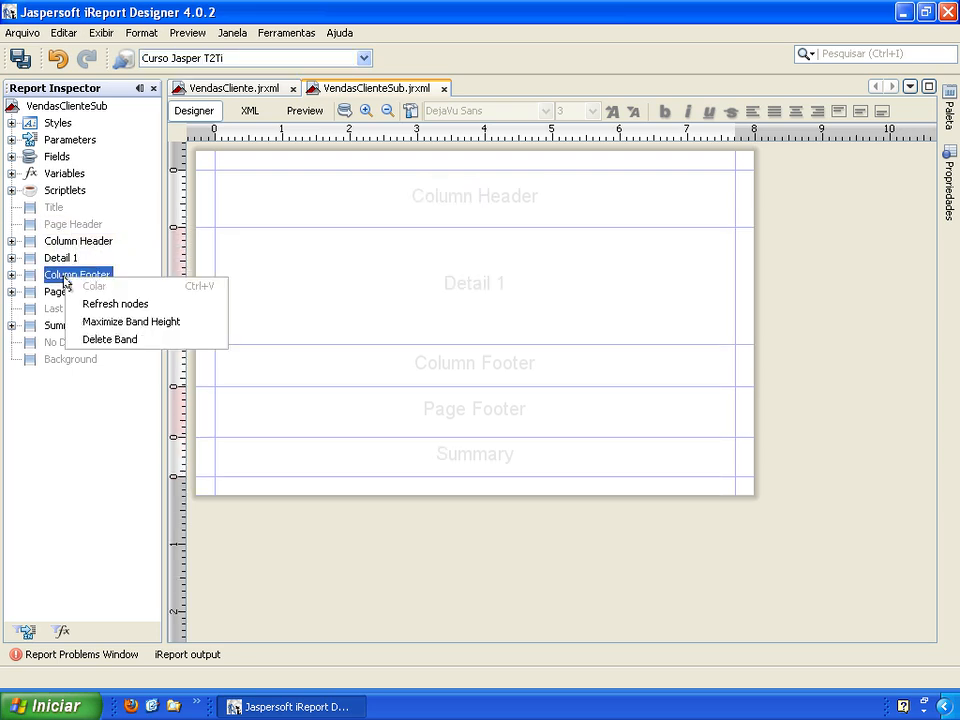
click(108, 340)
right_click(48, 296)
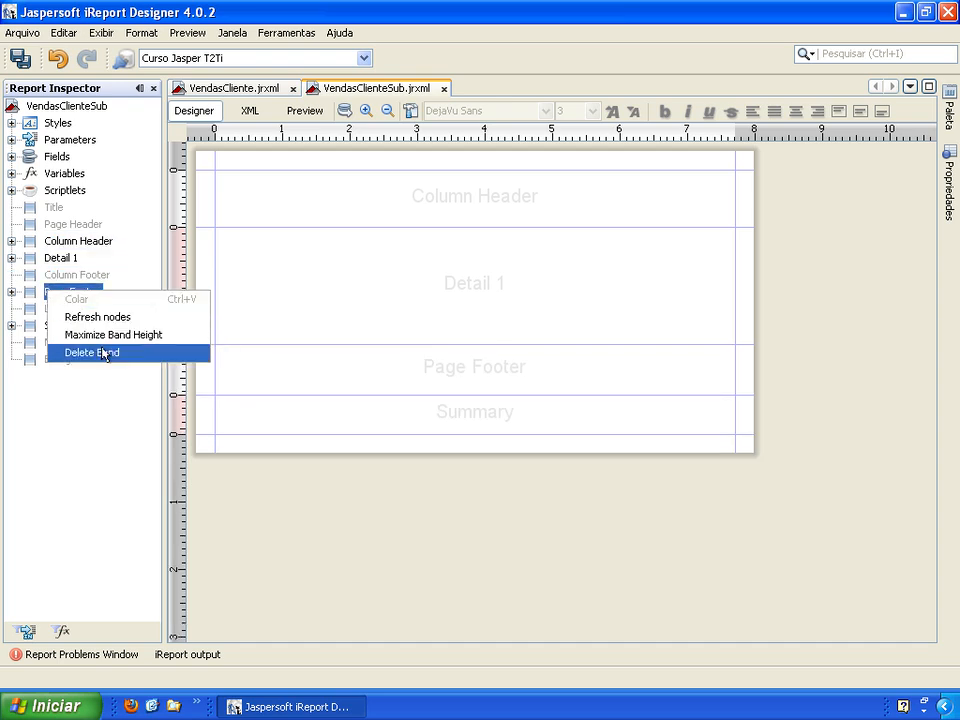
click(108, 351)
right_click(56, 329)
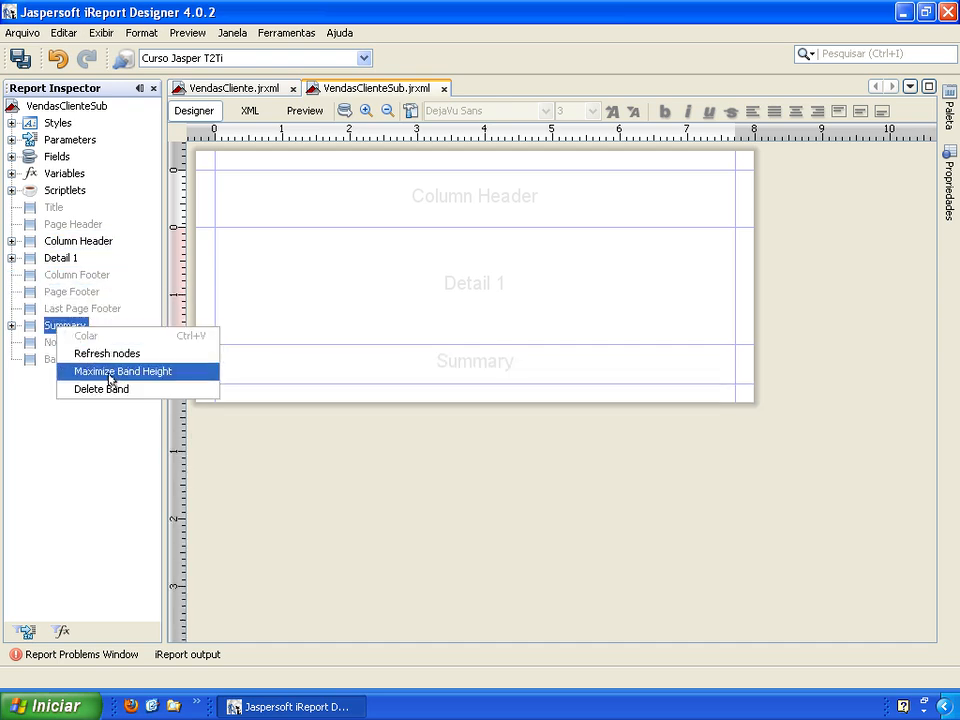
click(113, 388)
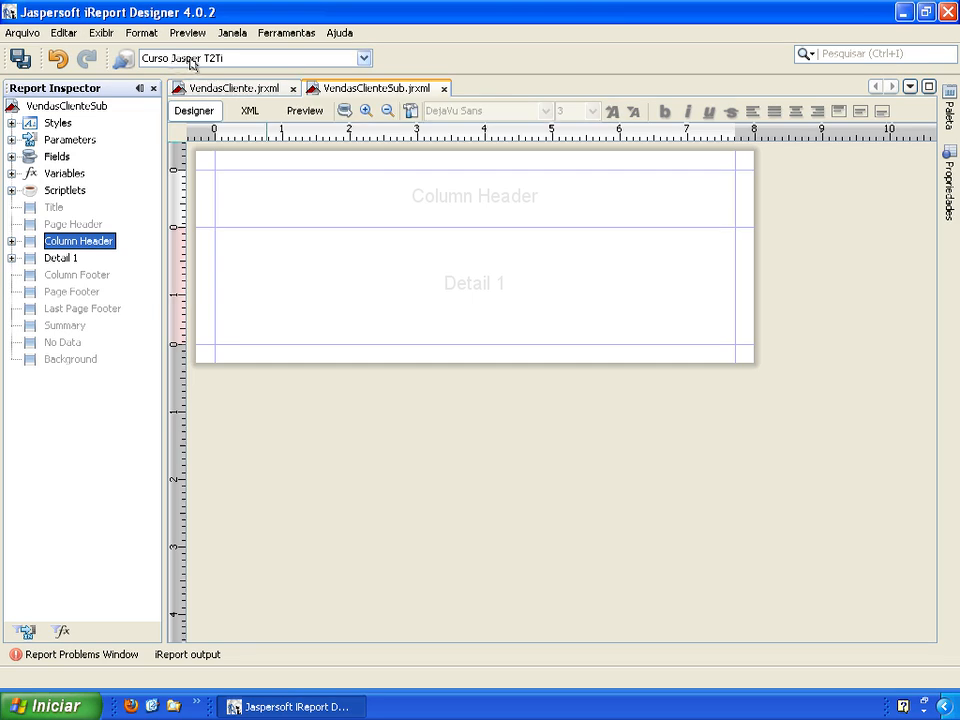
Start designing the subreport's SQL query visually and add the itens_venda and produto tables
click(343, 111)
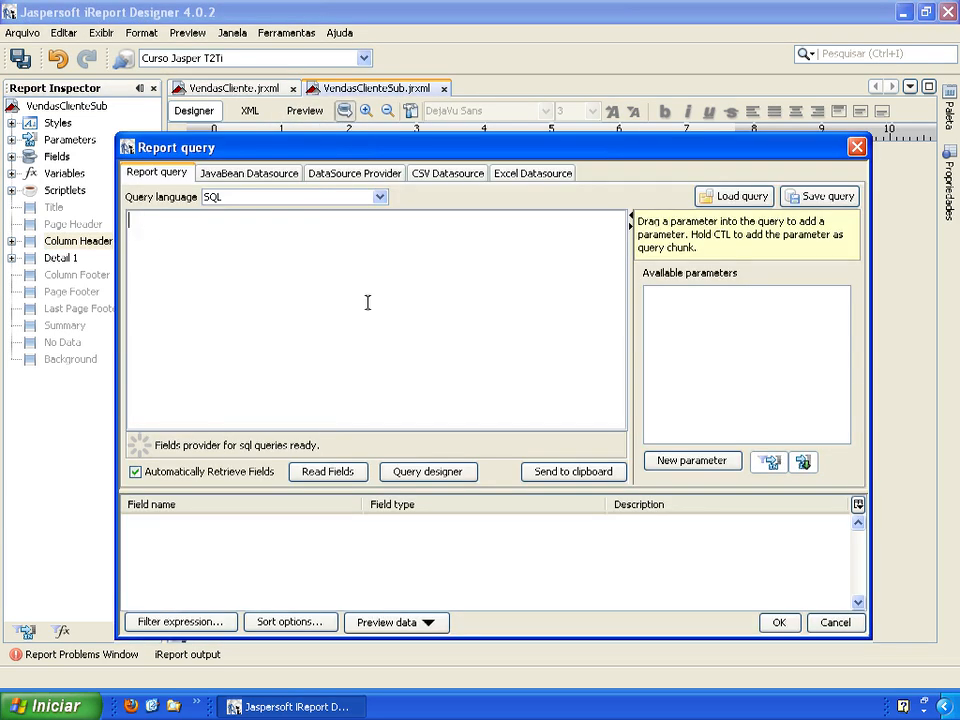
drag(410, 157, 400, 131)
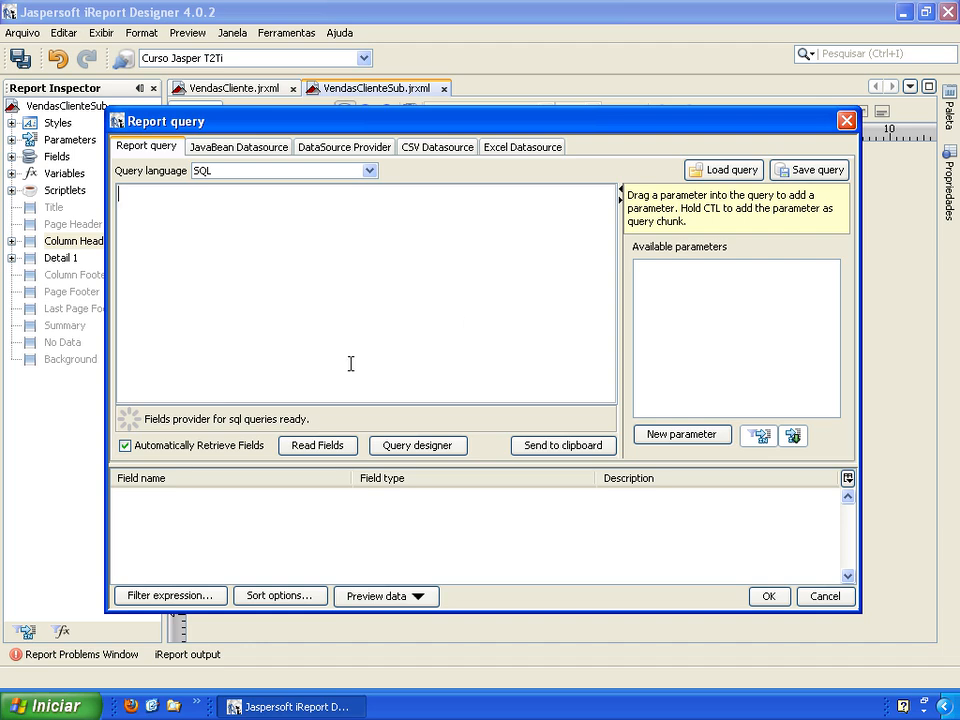
click(417, 445)
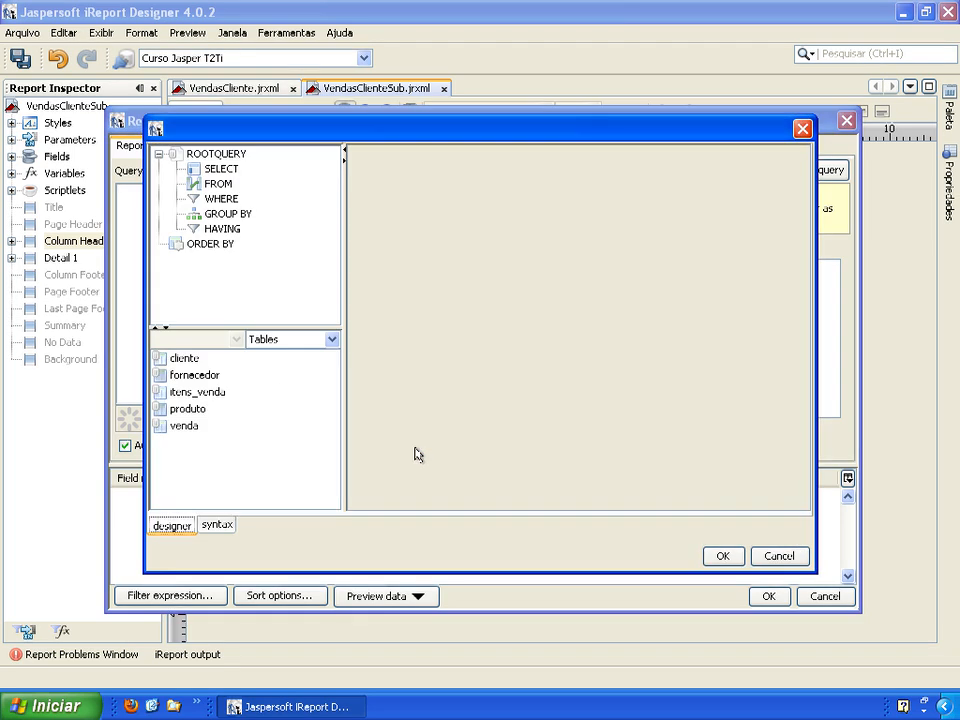
double_click(187, 393)
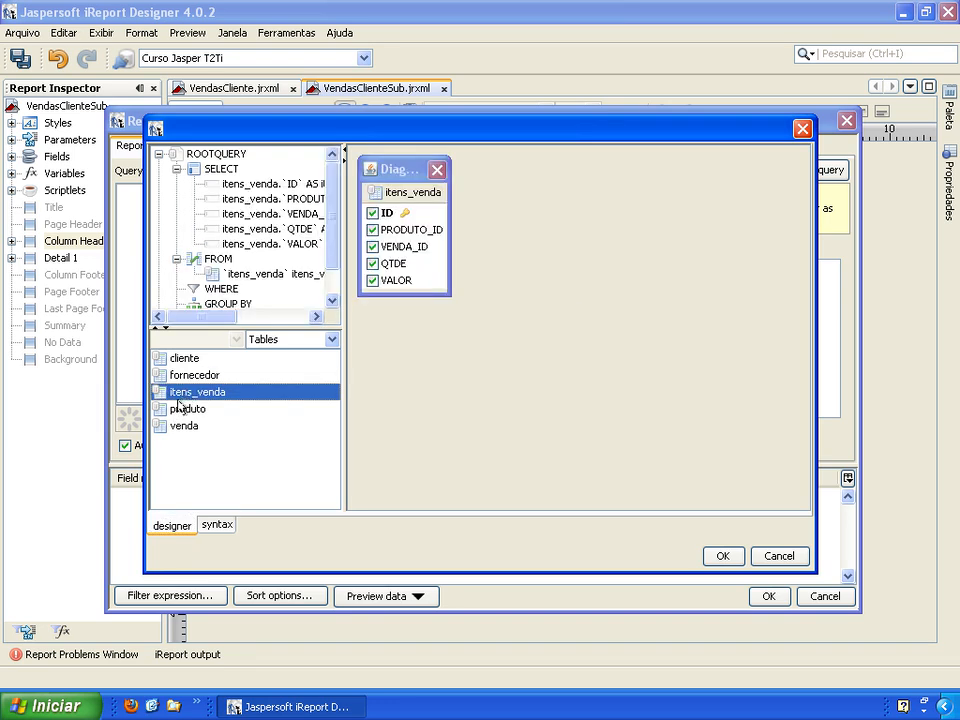
double_click(183, 410)
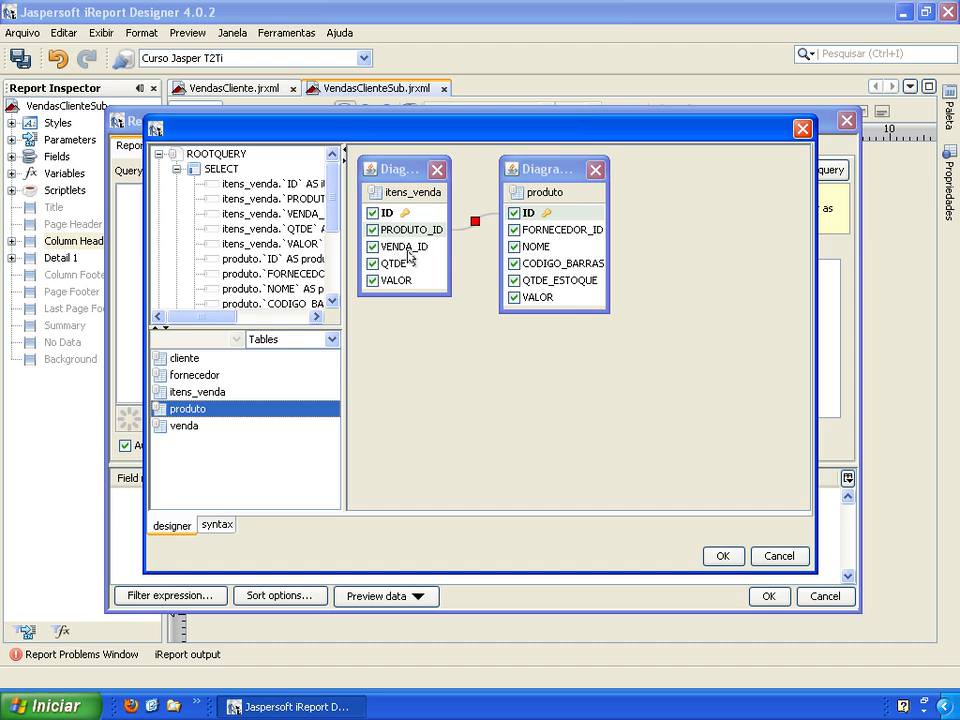
Limit the query's selected columns to QTDE and VALOR from itens_venda and NOME from produto
click(373, 214)
click(373, 230)
click(373, 247)
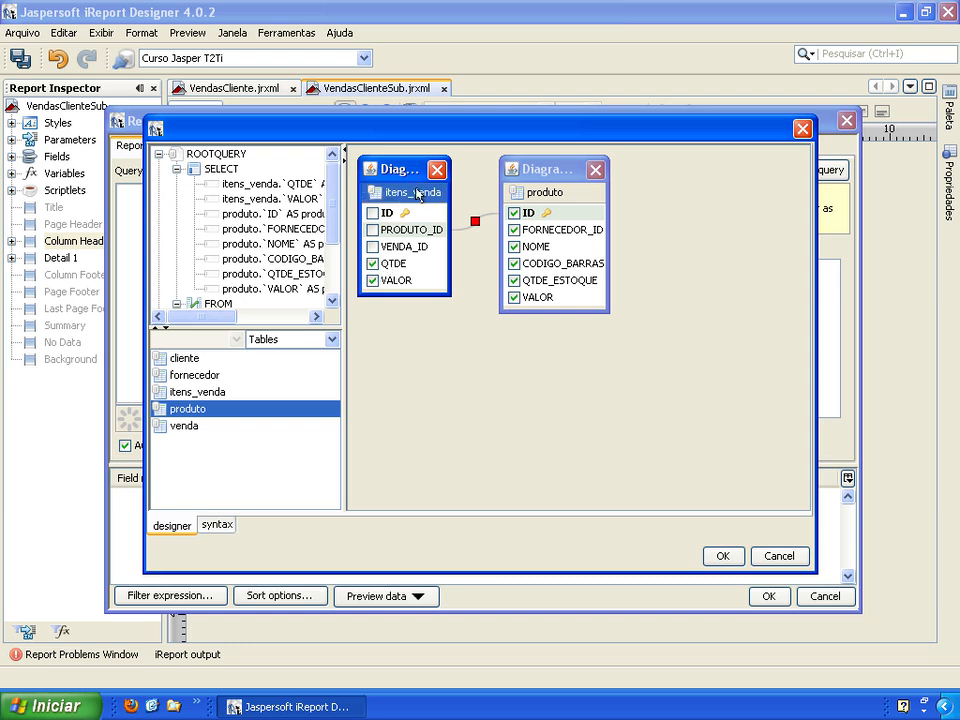
click(514, 213)
click(514, 230)
click(514, 263)
click(514, 280)
click(514, 297)
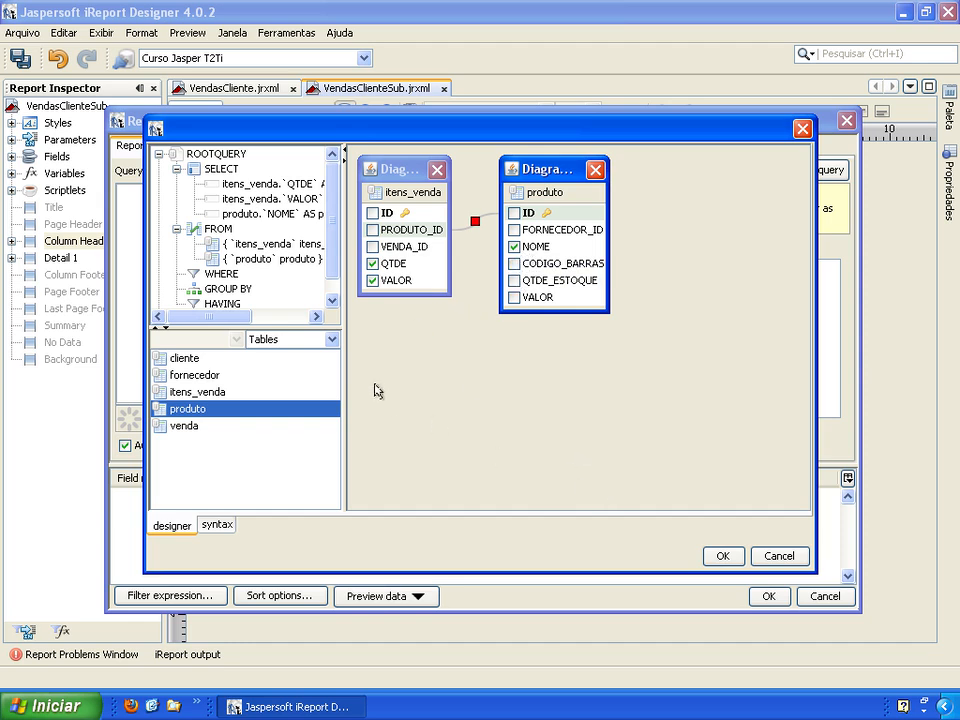
Add the WHERE condition VENDA_ID = $P{CODIGO_VENDA} and accept the designed query into the report query
scroll(332, 259, down, 1)
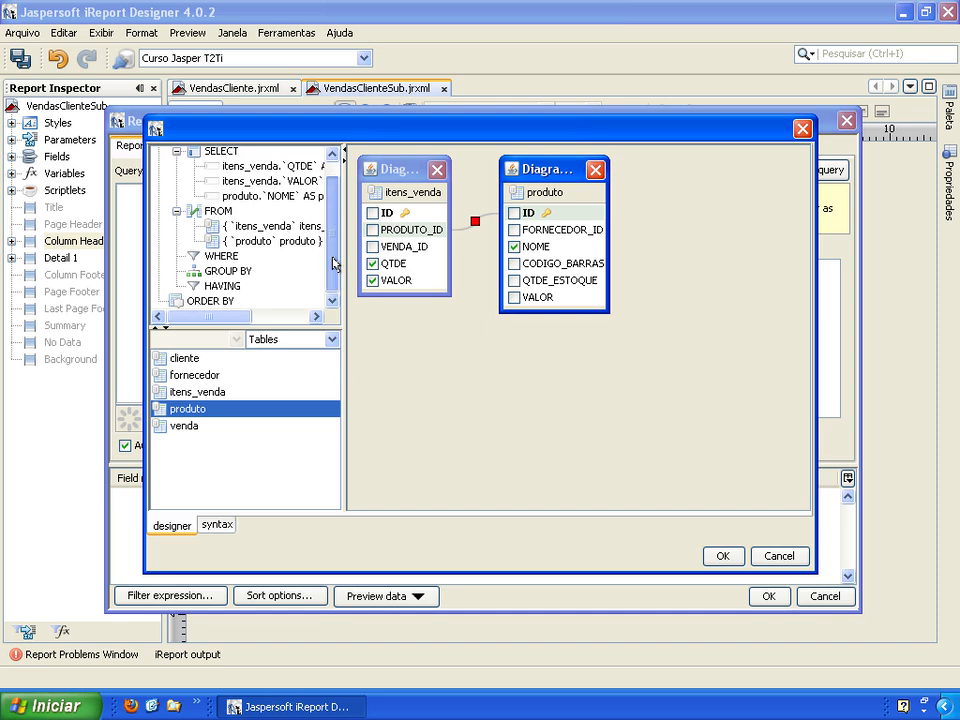
click(215, 258)
right_click(215, 258)
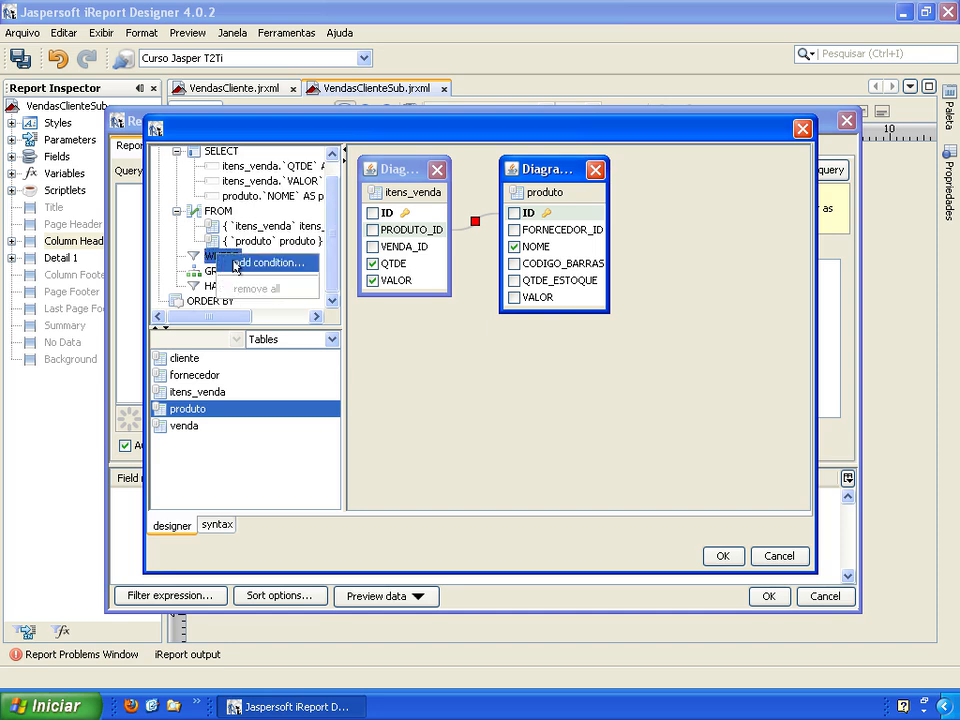
click(228, 261)
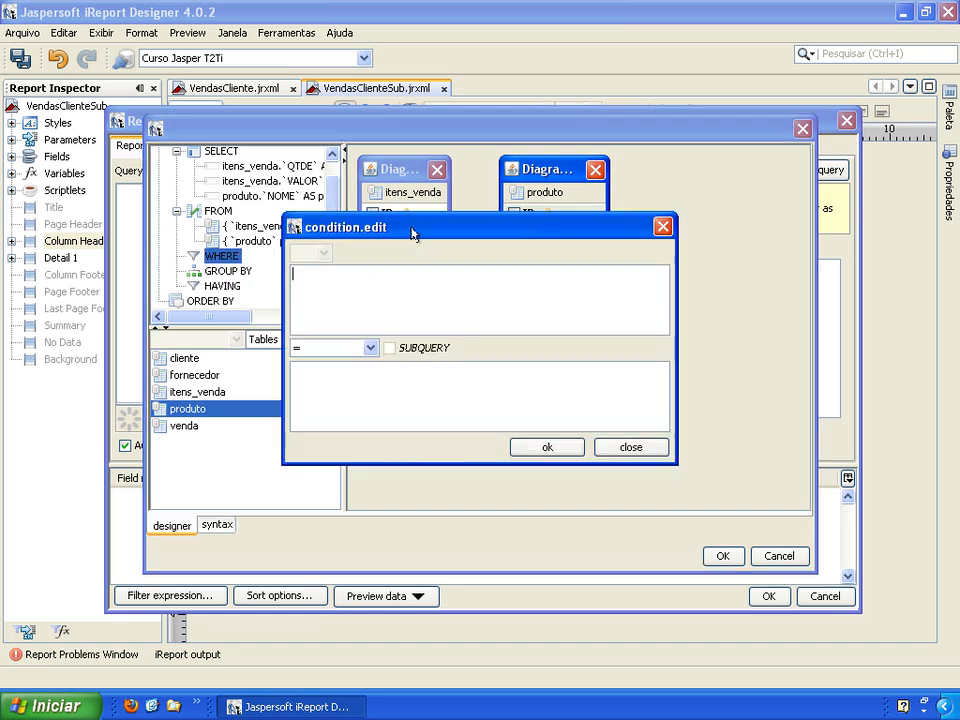
drag(408, 236, 450, 320)
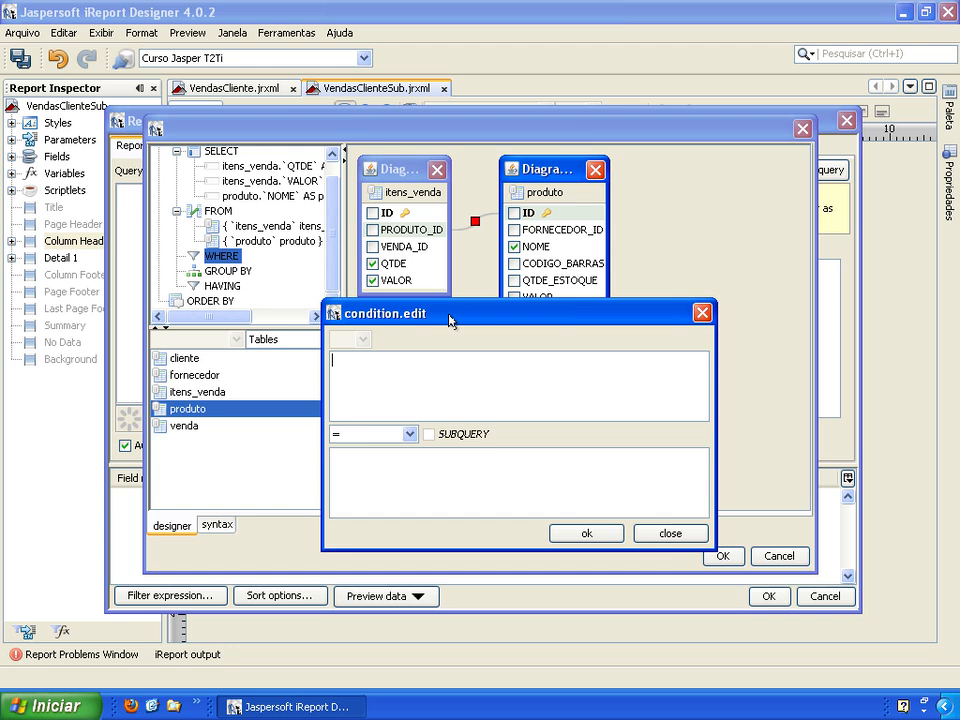
key(BackSpace)
key(BackSpace)
text(IGO)
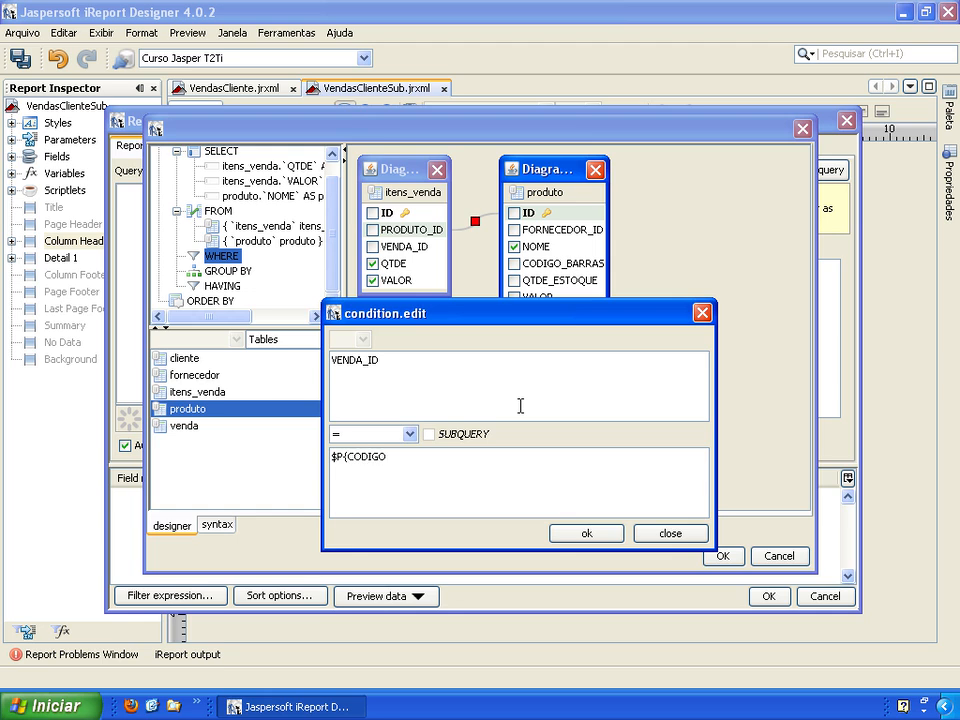
text(_VENDA)
click(566, 535)
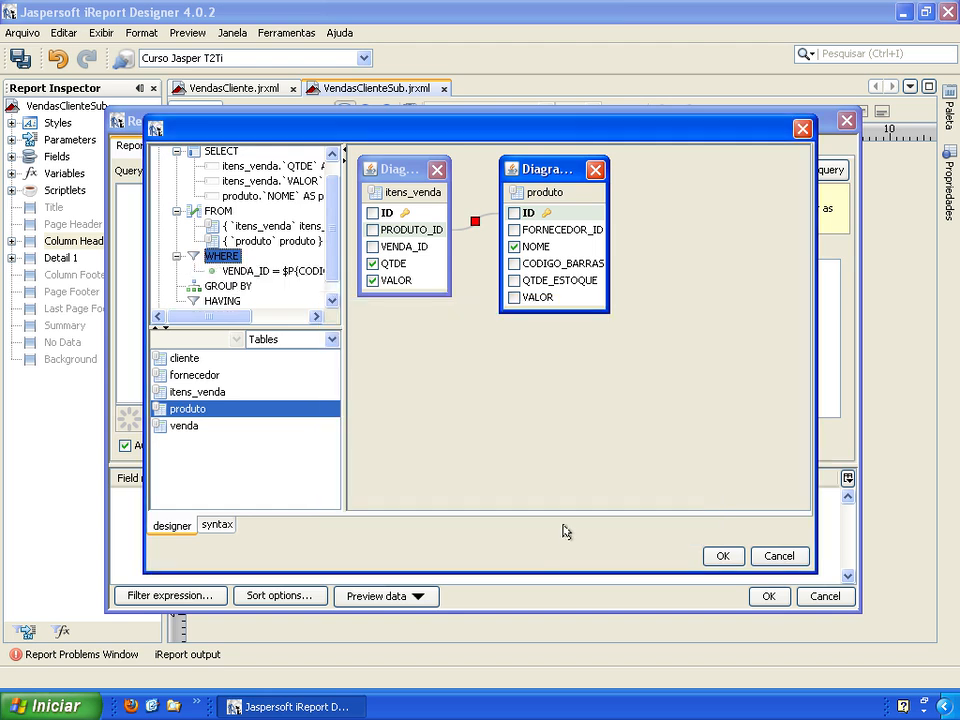
click(722, 556)
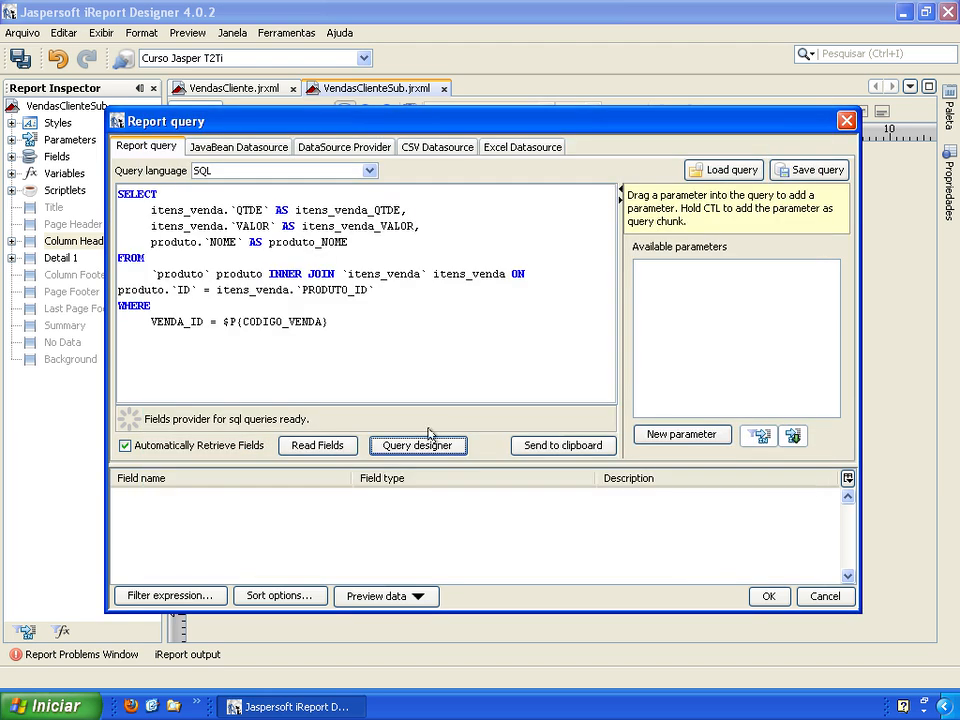
Define the CODIGO_VENDA parameter as Integer for the report query, retrieve the query's fields and accept it
click(336, 367)
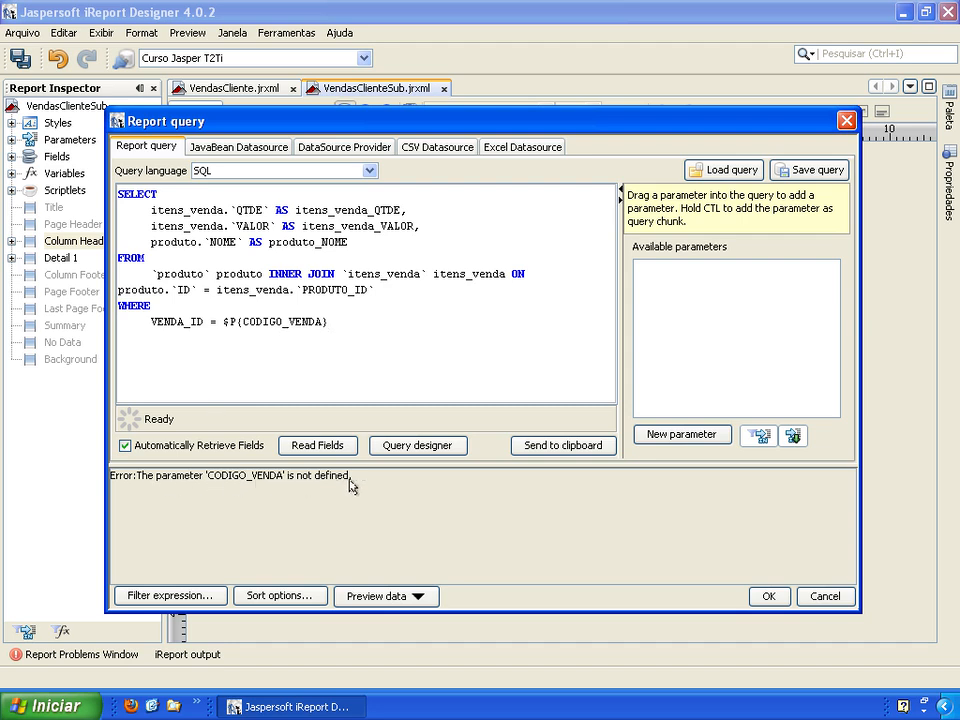
click(703, 436)
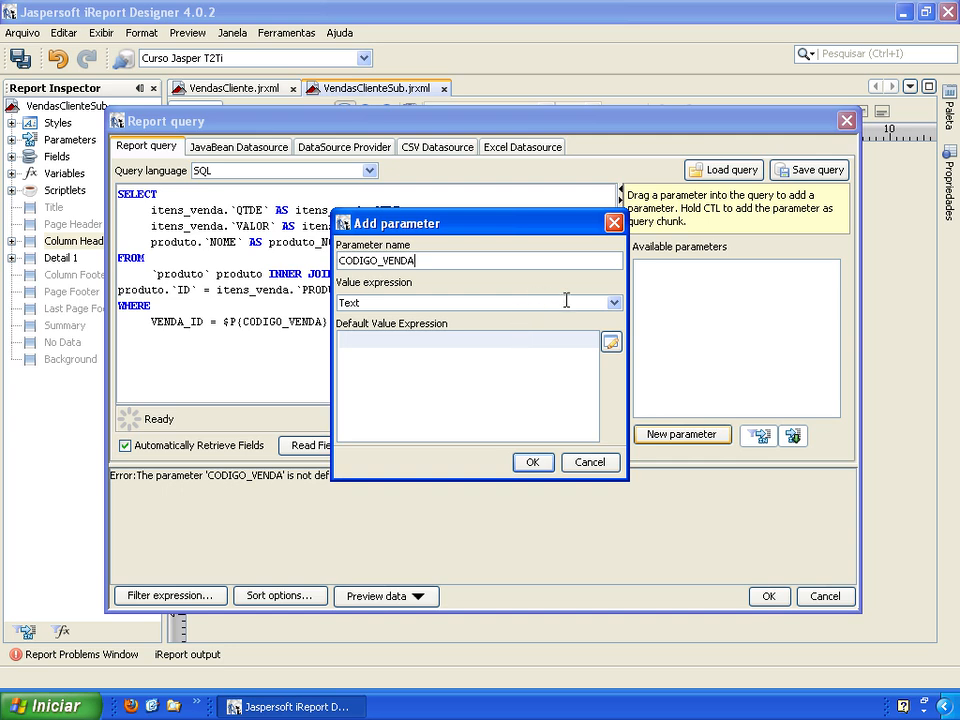
click(614, 305)
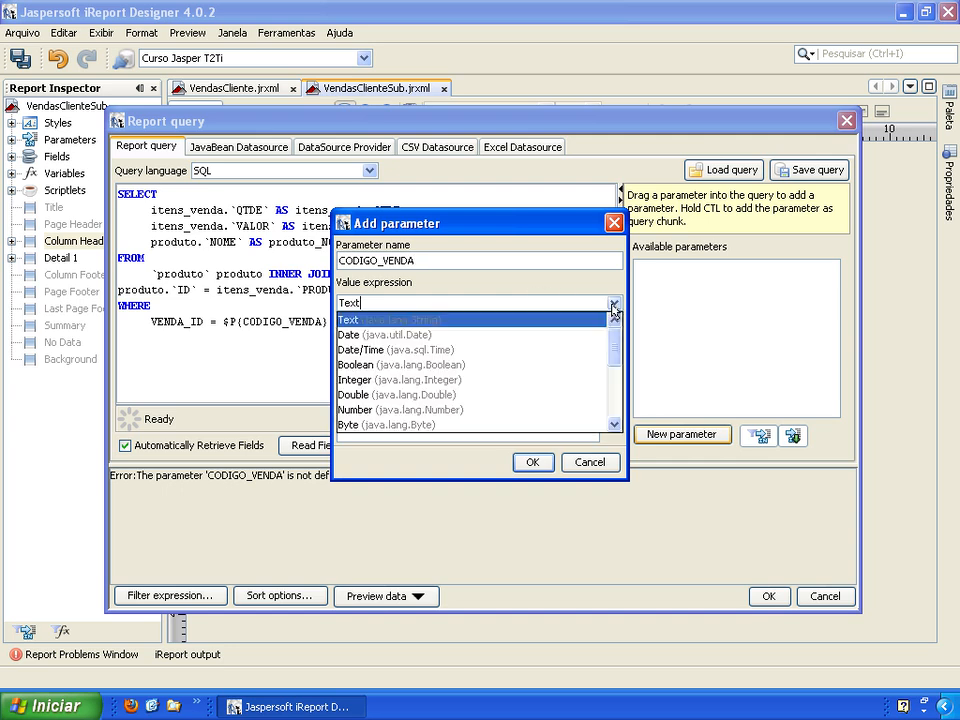
click(476, 382)
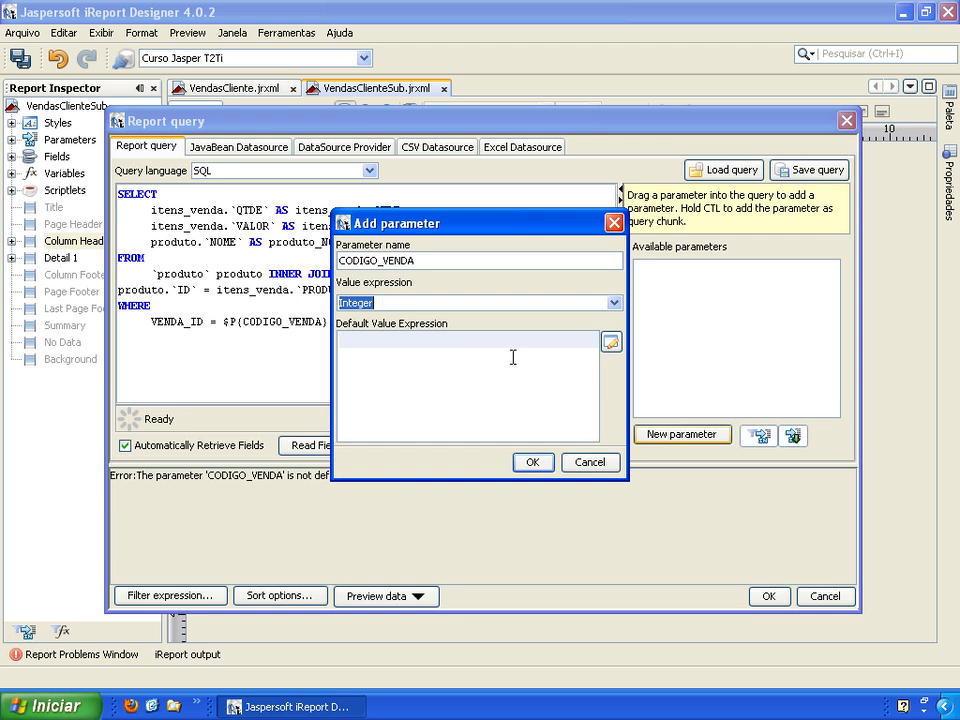
click(532, 463)
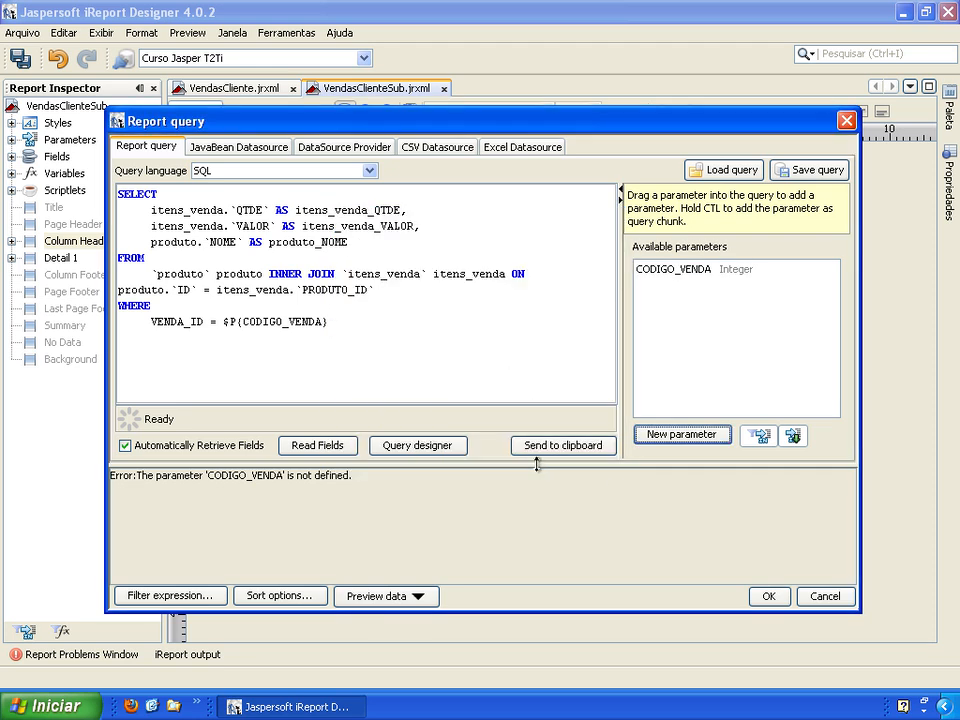
click(309, 449)
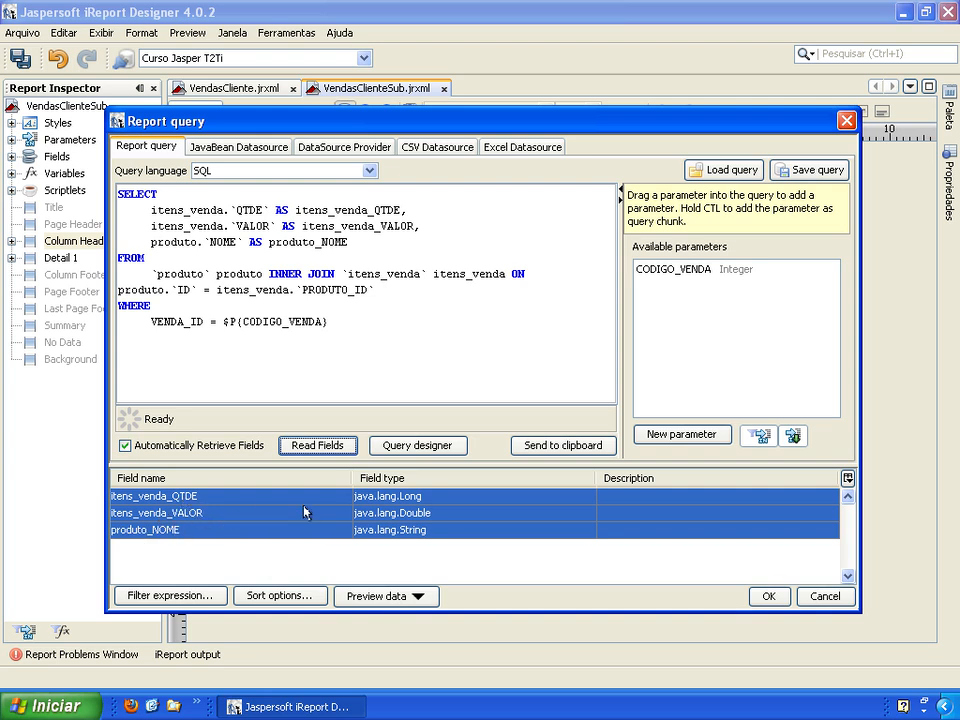
click(766, 597)
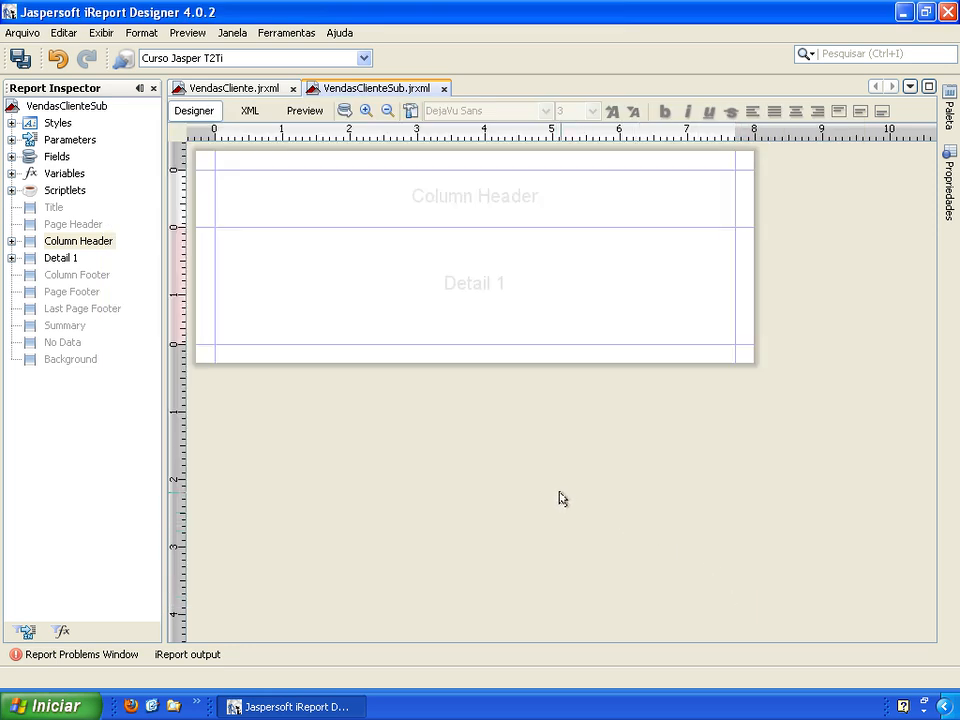
Place the produto_NOME field in Detail 1 with its Column Header label aligned above at the left margin, both widened to about 4.1 inches
click(11, 157)
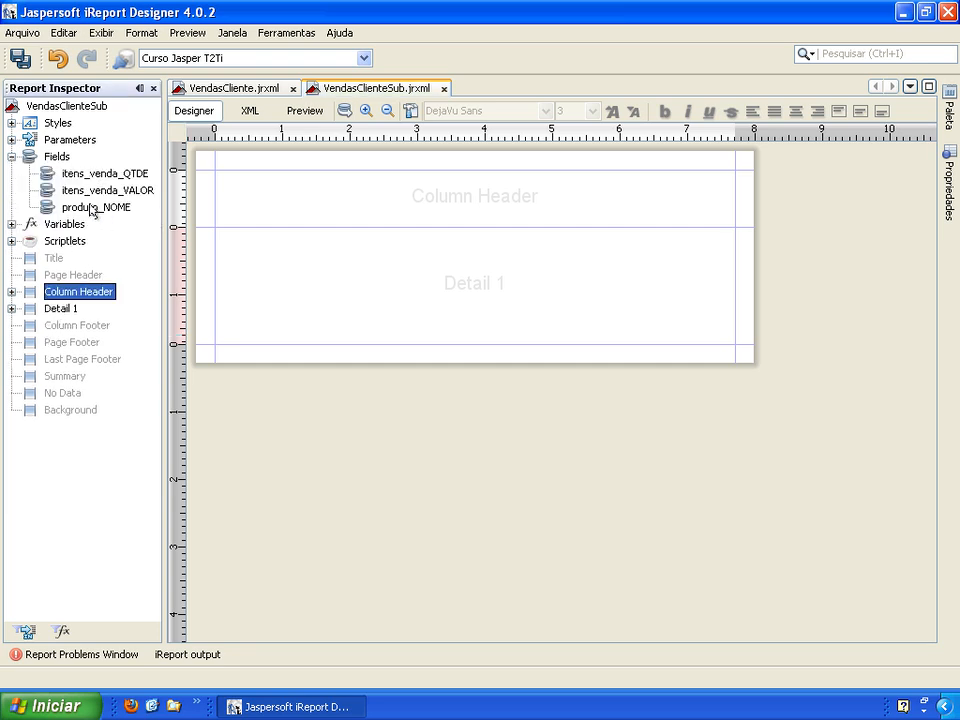
drag(88, 210, 248, 243)
drag(272, 186, 250, 186)
drag(310, 177, 436, 177)
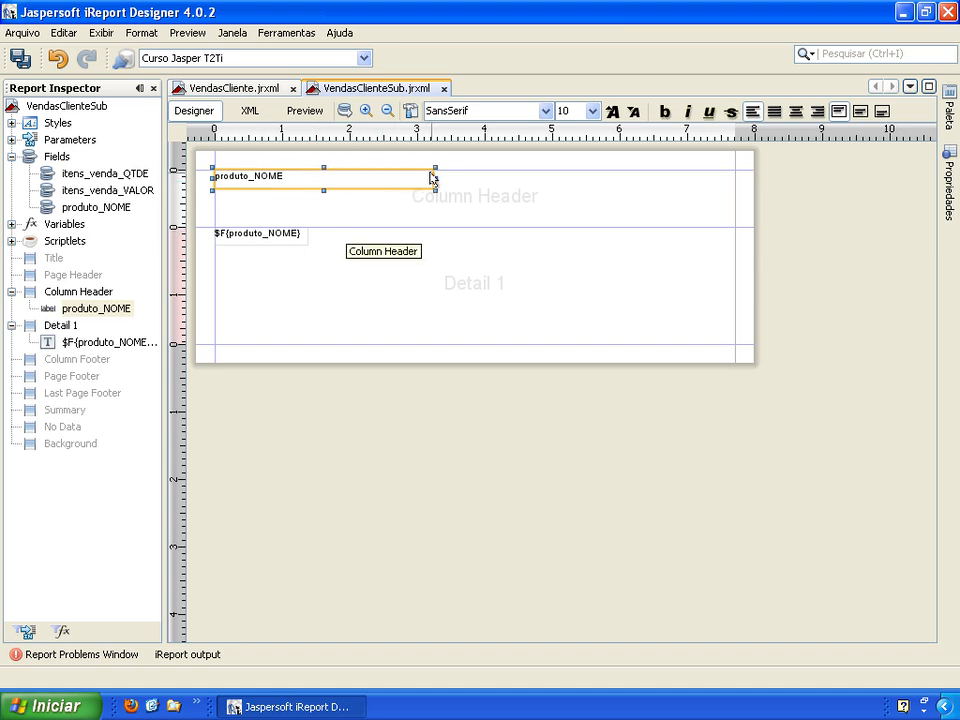
drag(435, 178, 493, 180)
click(304, 240)
drag(311, 238, 493, 234)
Set the font of both the produto_NOME header label and its Detail 1 field to Arial
shift+click(381, 188)
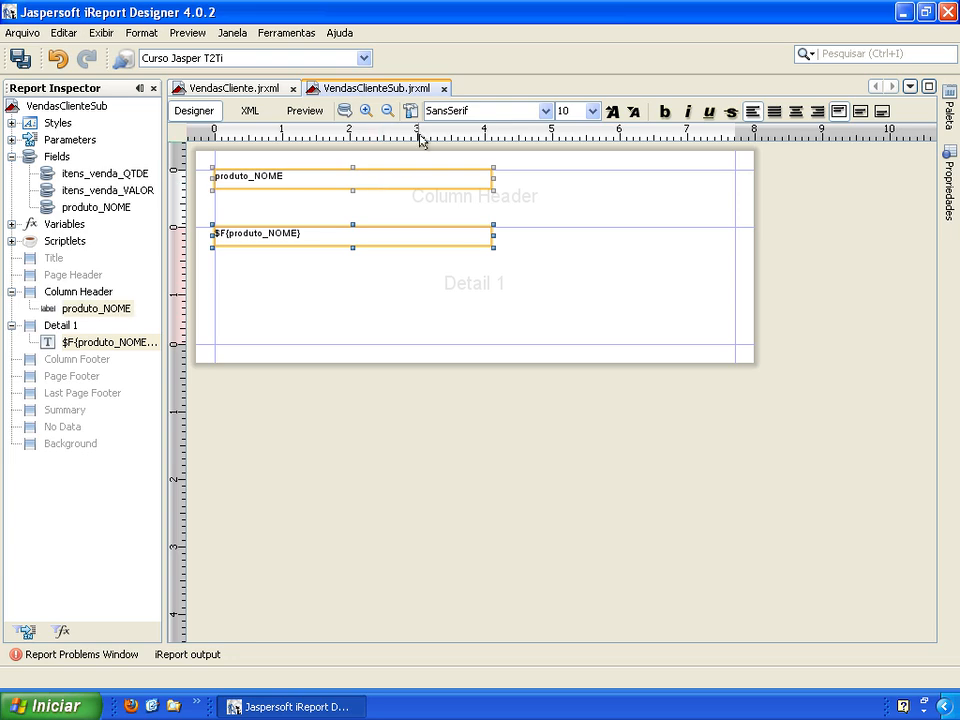
click(545, 111)
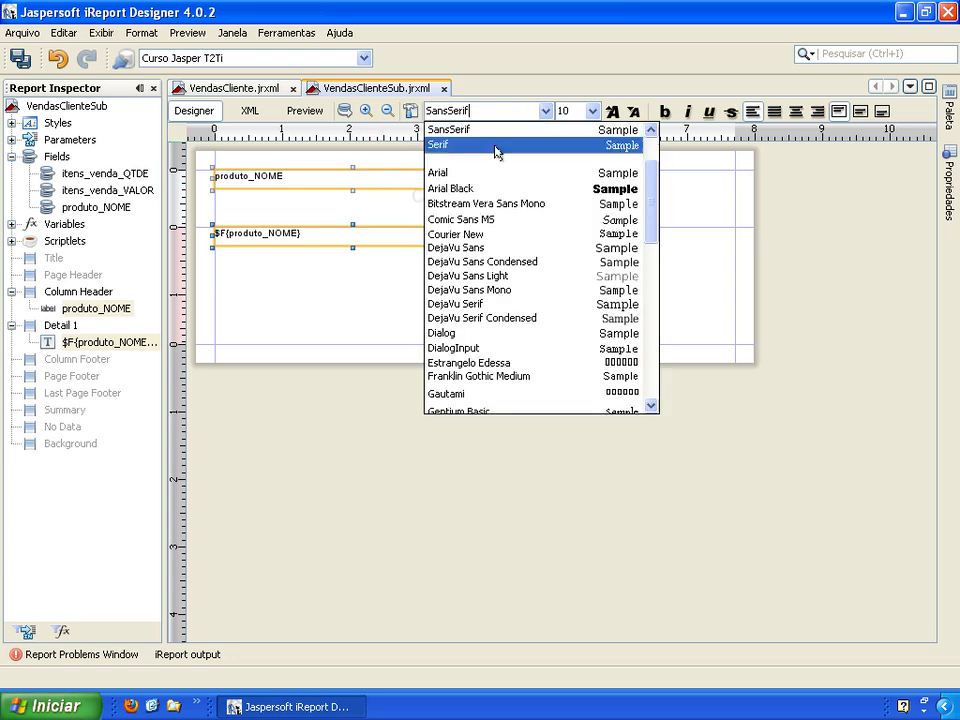
click(465, 174)
click(415, 267)
Format the produto_NOME header label as bold, size 14, centred horizontally and vertically
click(373, 184)
click(612, 112)
click(612, 112)
click(665, 111)
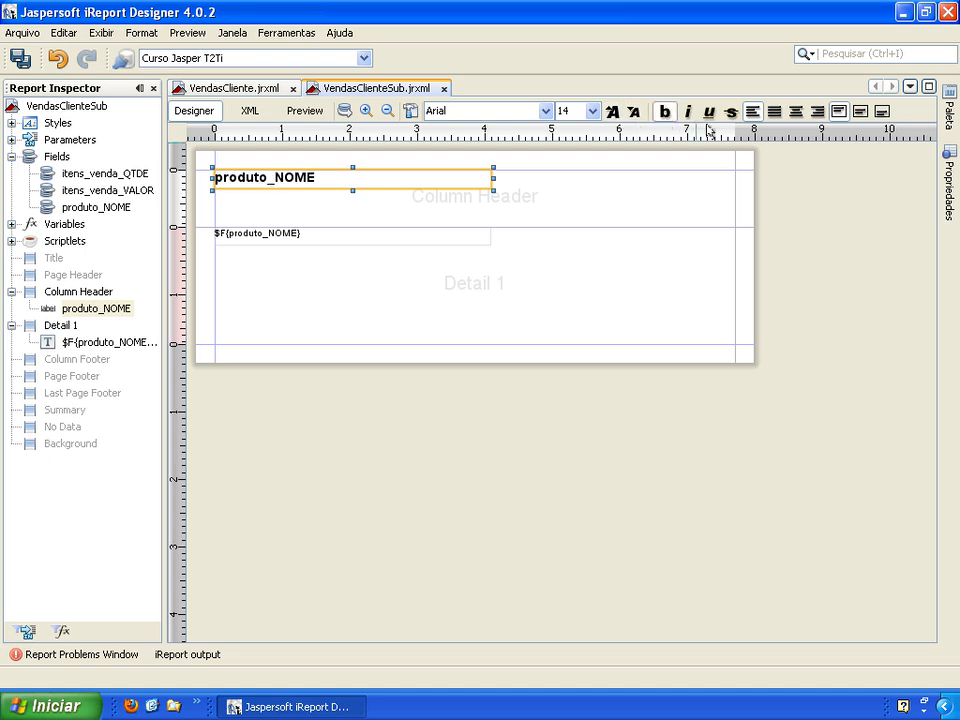
click(795, 111)
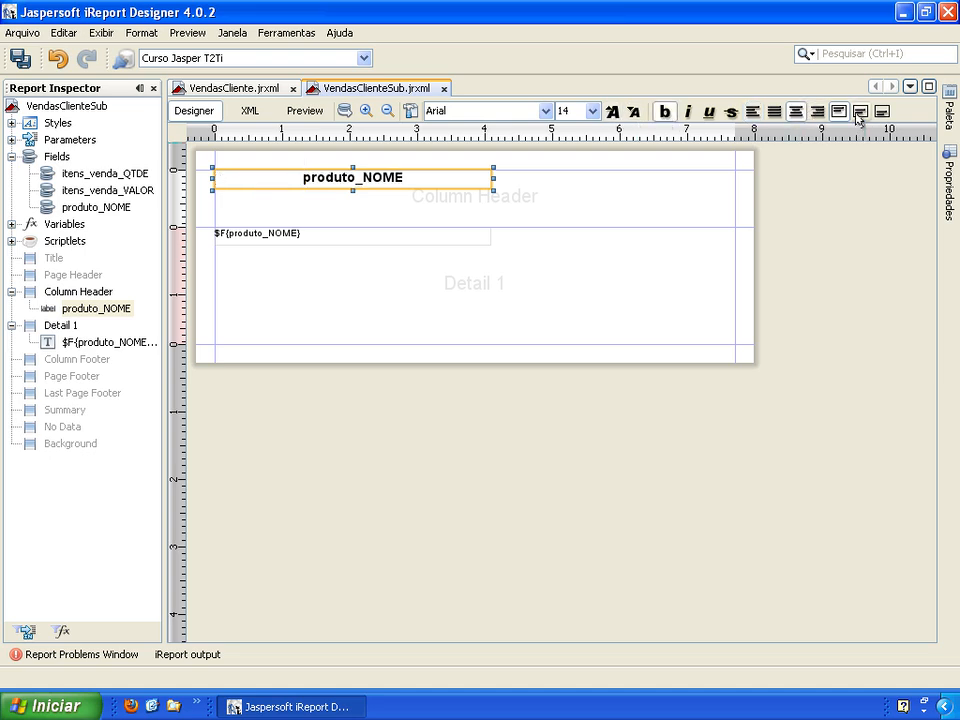
Change the product header label's text to "Produto" and vertically centre the $F{produto_NOME} field in Detail 1
double_click(416, 180)
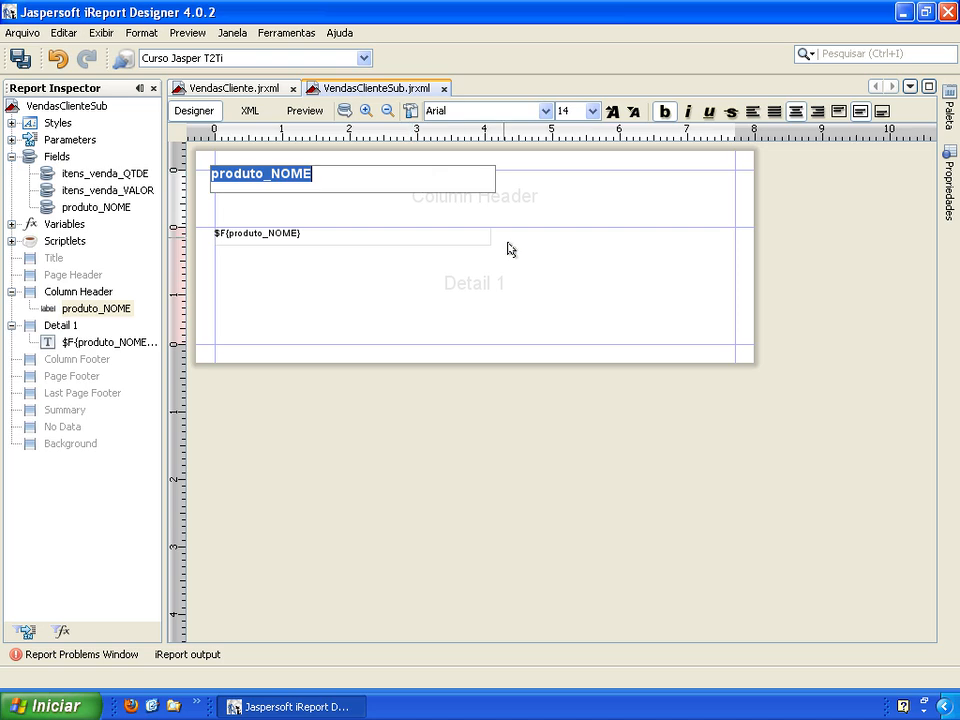
text(P)
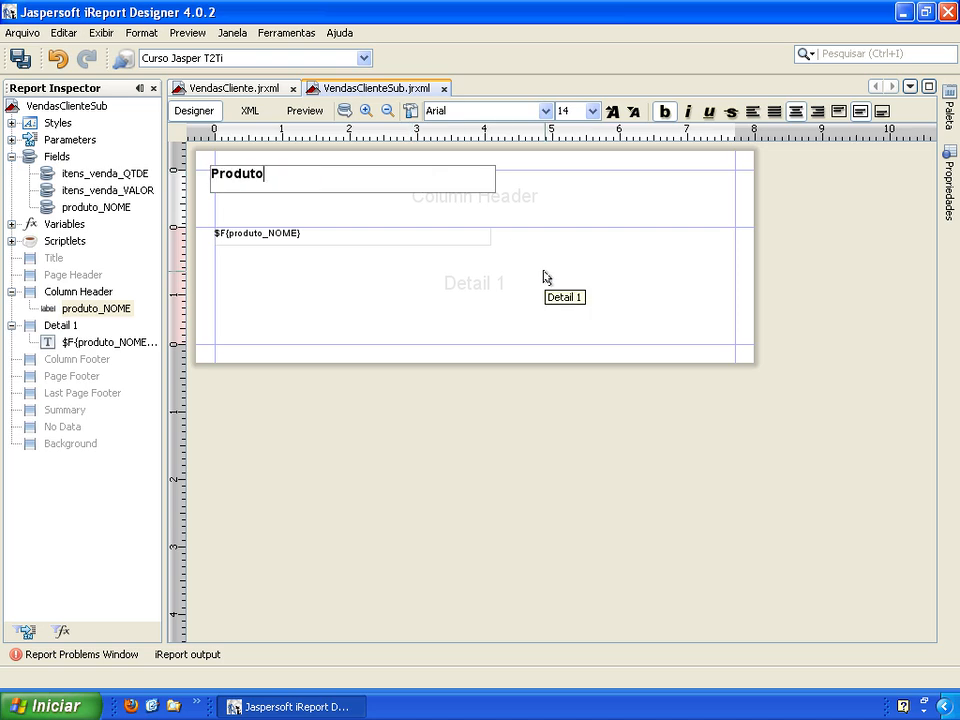
key(Return)
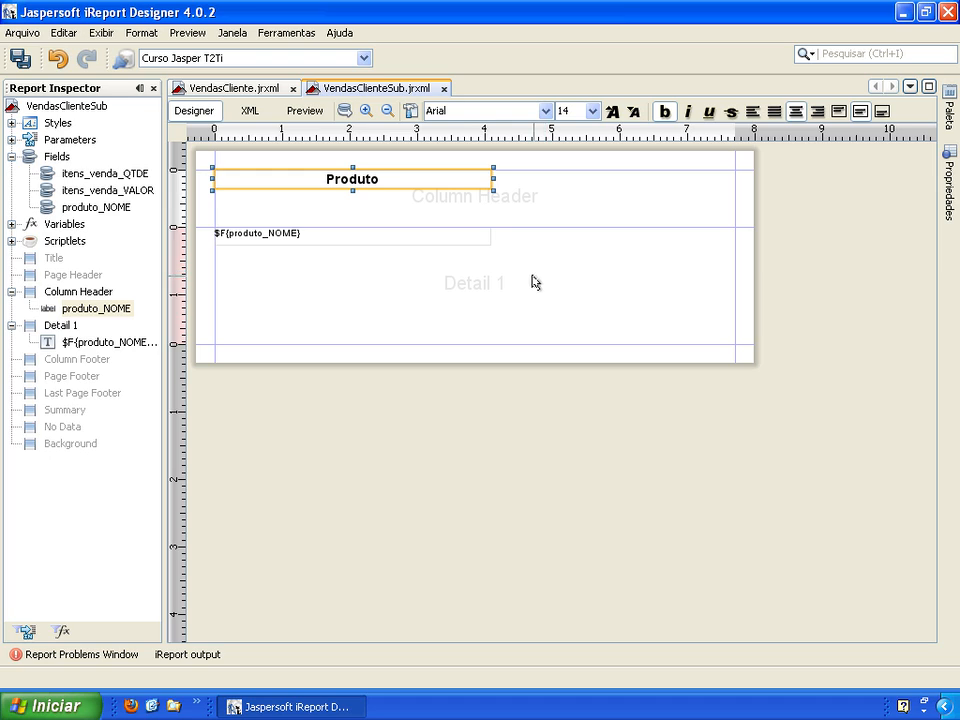
click(361, 241)
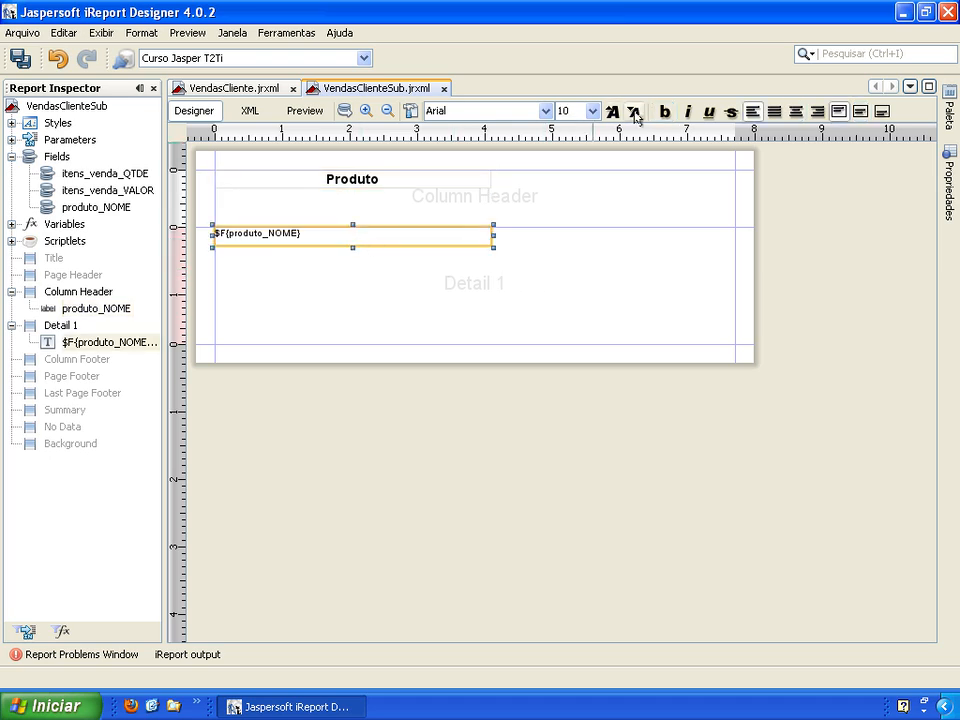
click(860, 113)
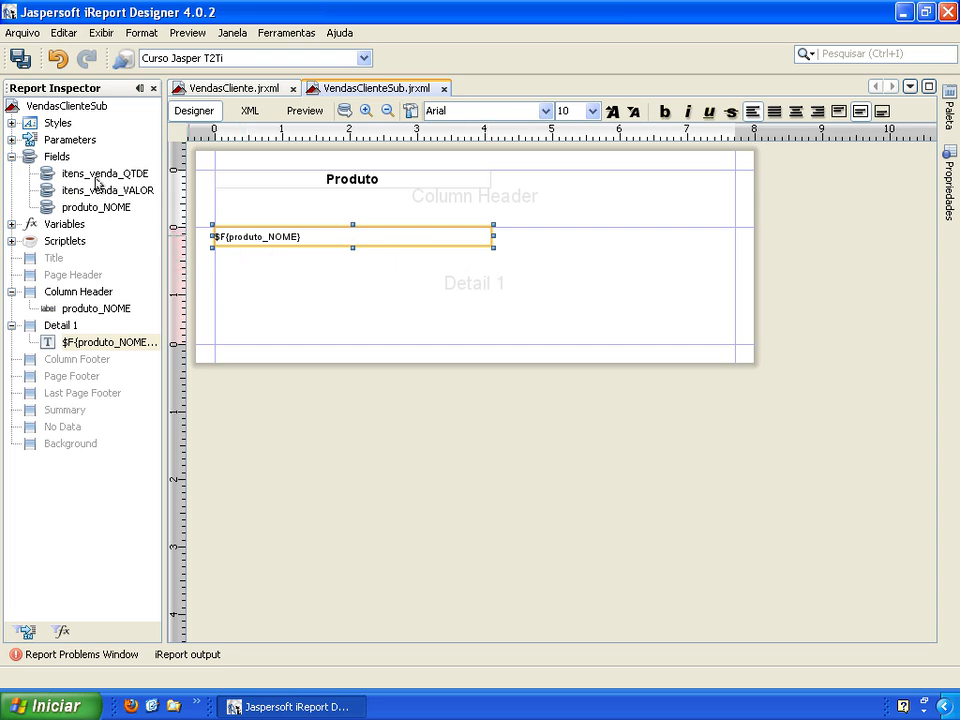
Add the itens_venda_QTDE field in Arial beside the product field in Detail 1, with its header label aligned above beside Produto
drag(93, 179, 508, 238)
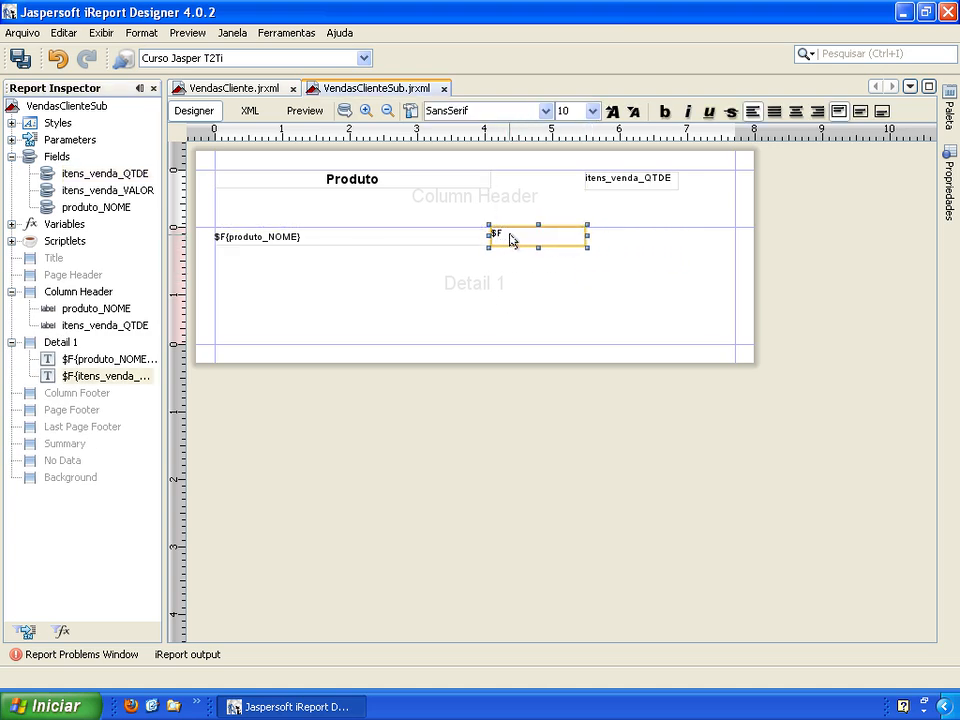
drag(594, 186, 497, 185)
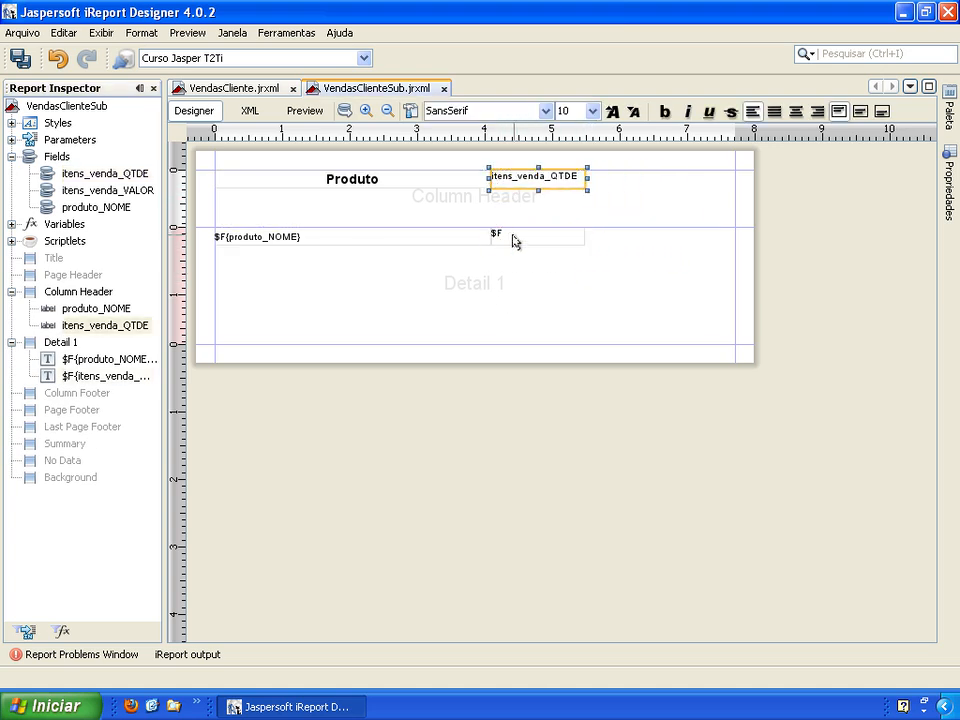
click(545, 111)
click(491, 175)
click(514, 274)
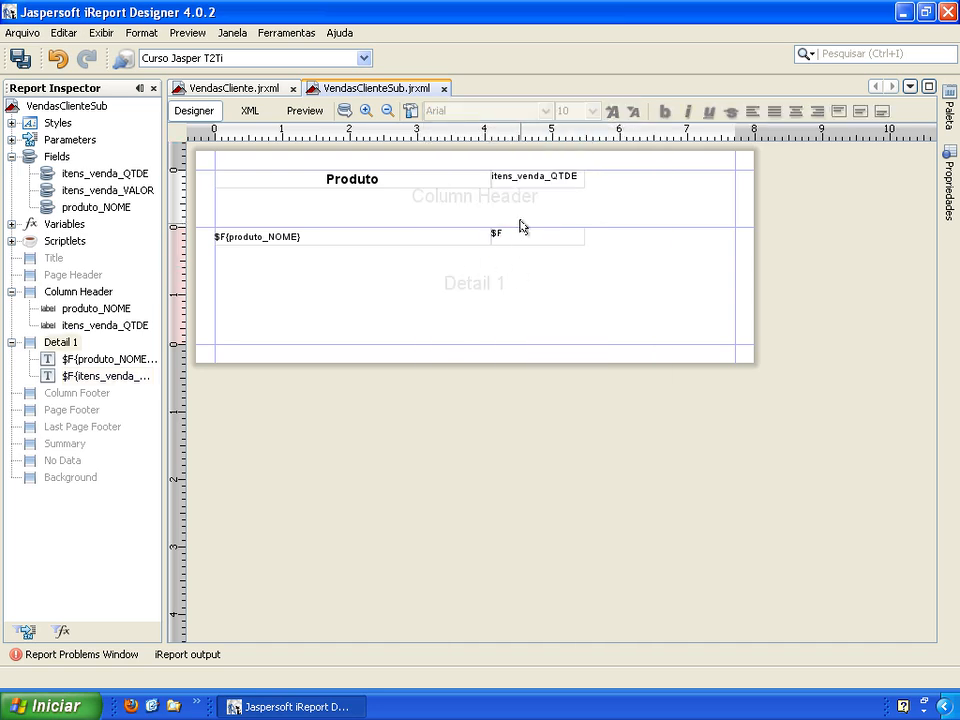
Rename the itens_venda_QTDE header label to "Quantidade" and make it bold, size 14, centred horizontally and vertically
double_click(530, 183)
text(Q)
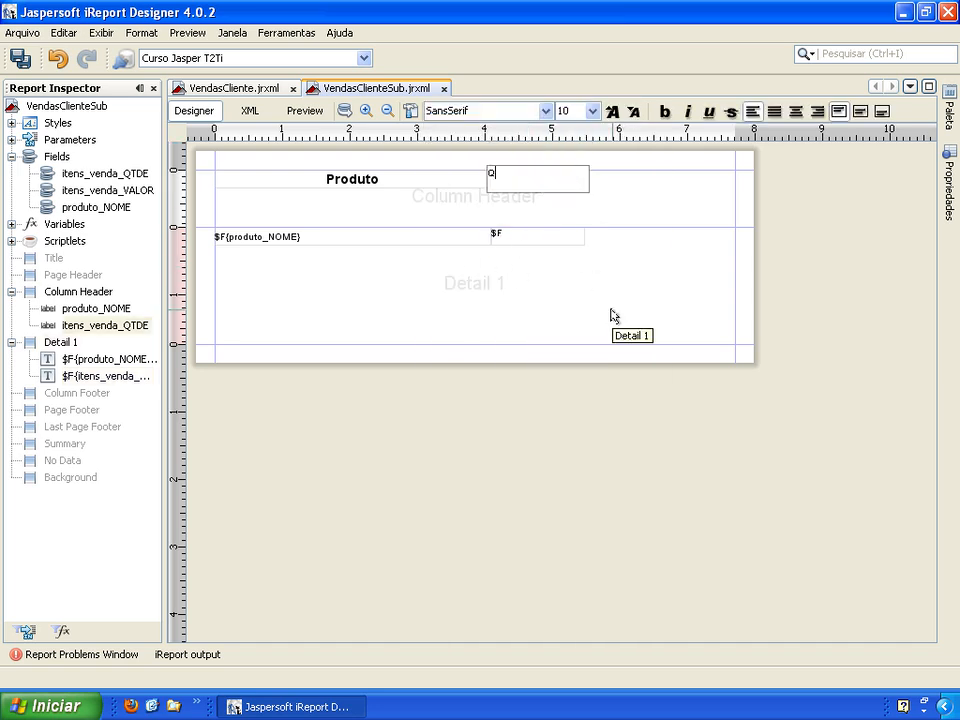
text(uantidade)
key(Return)
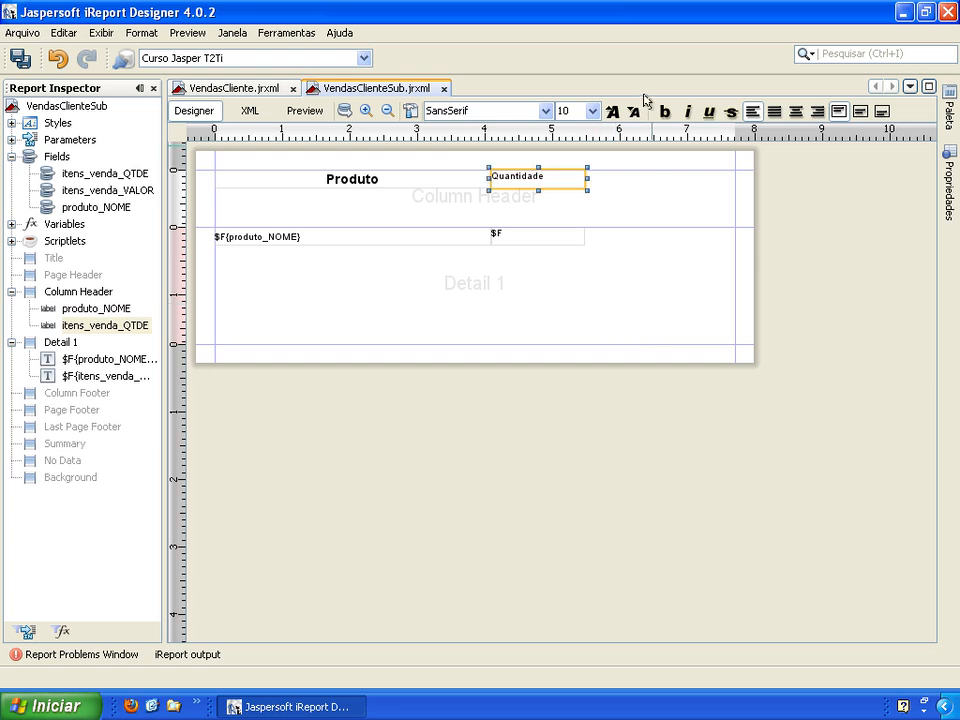
click(612, 111)
click(612, 111)
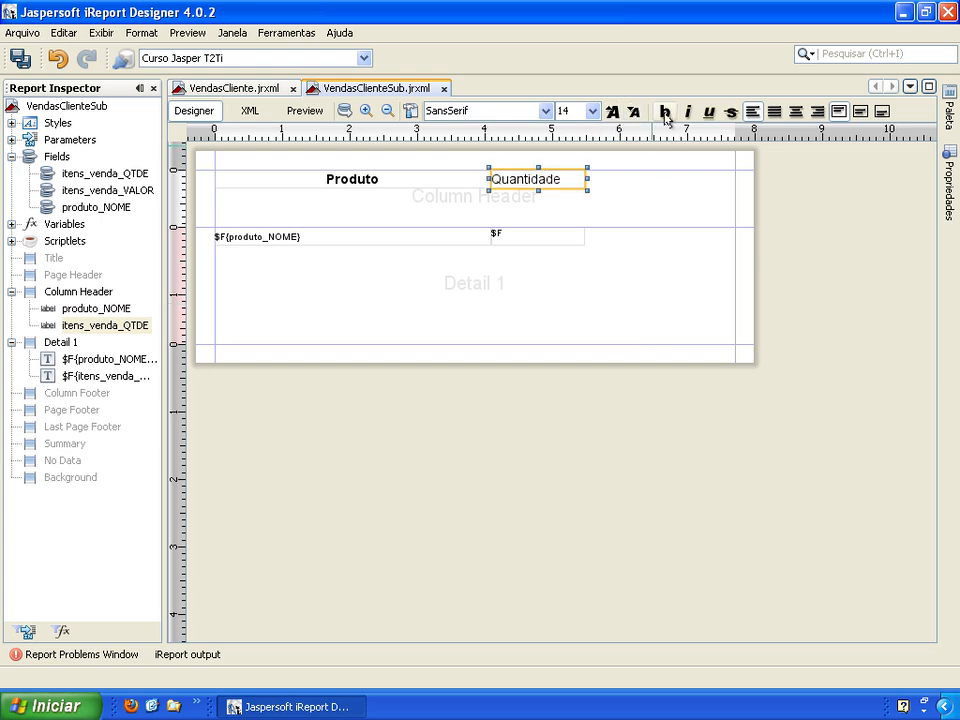
click(665, 111)
click(796, 111)
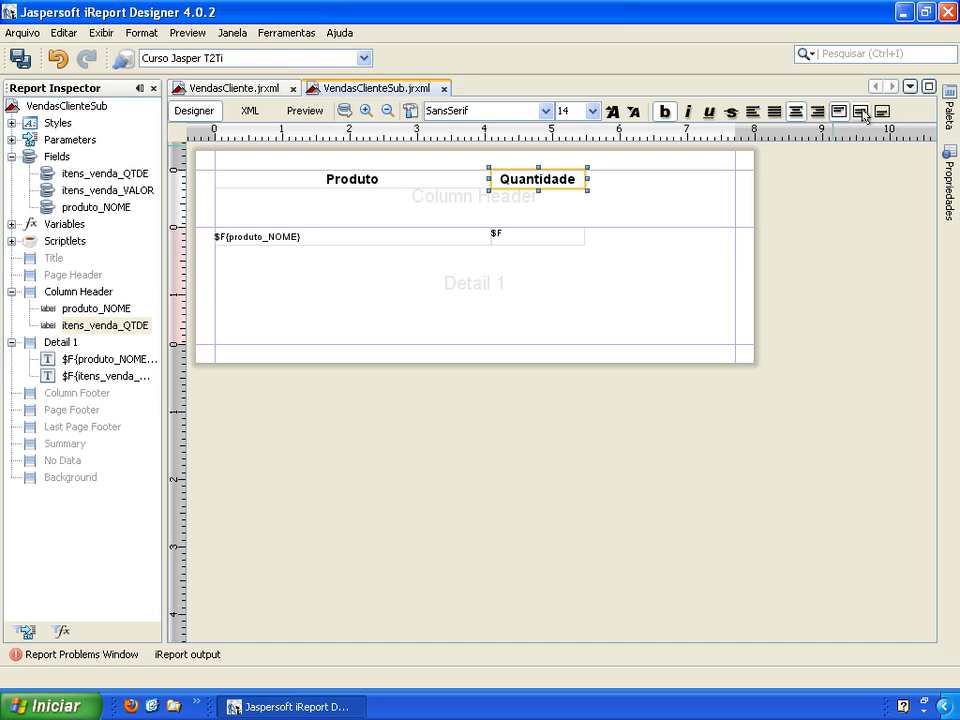
click(510, 227)
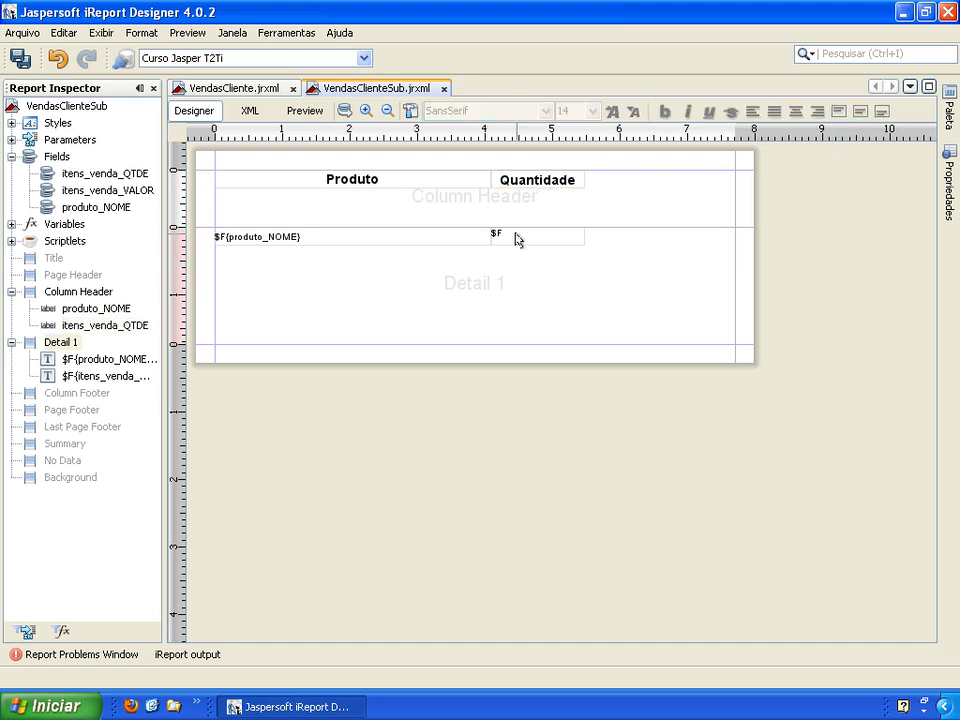
Centre the quantity field in Detail 1 horizontally and vertically and set its Pattern to 00
click(516, 238)
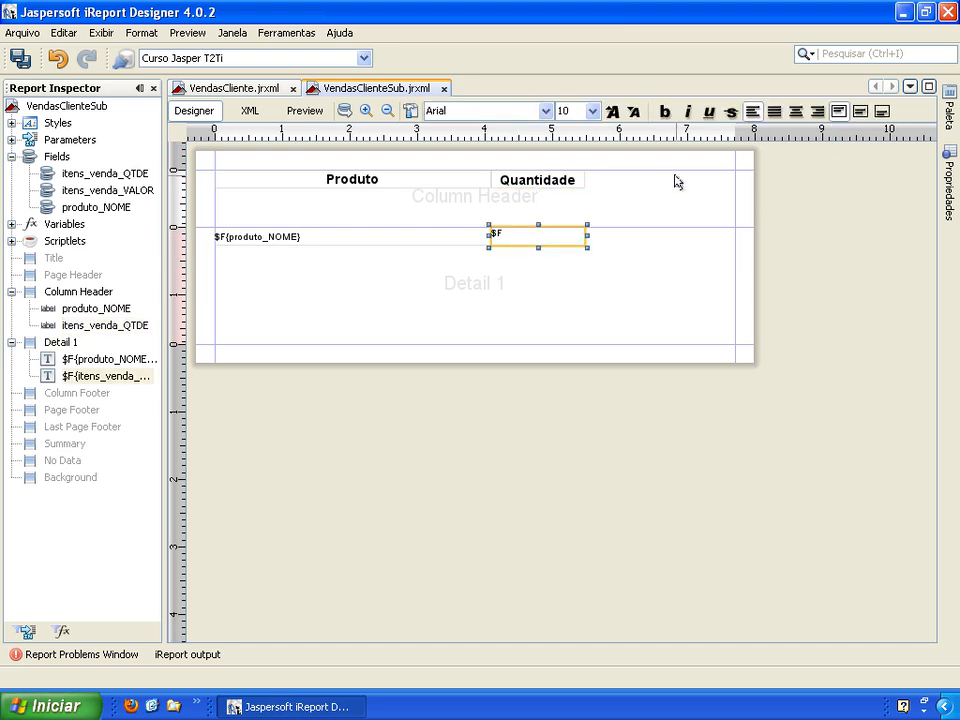
click(797, 113)
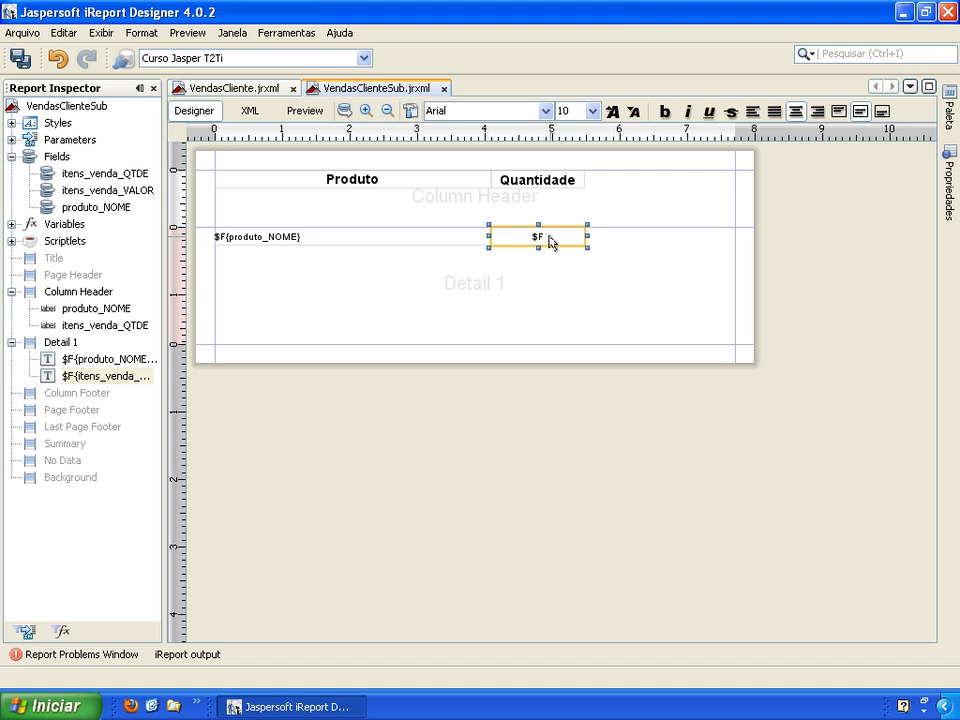
click(947, 188)
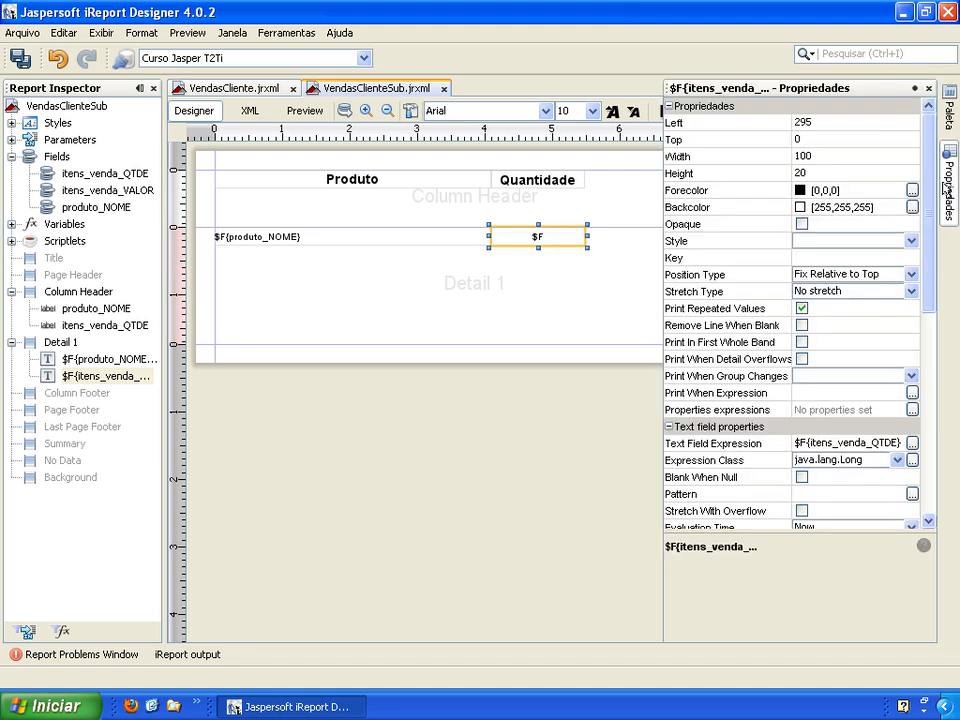
scroll(852, 312, down, 3)
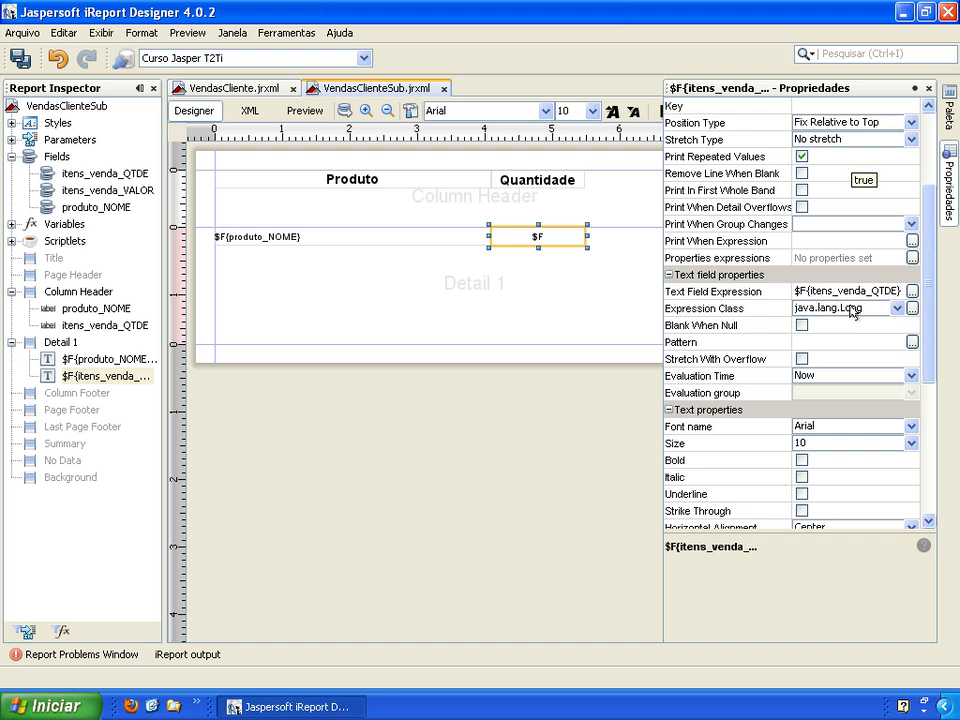
click(871, 342)
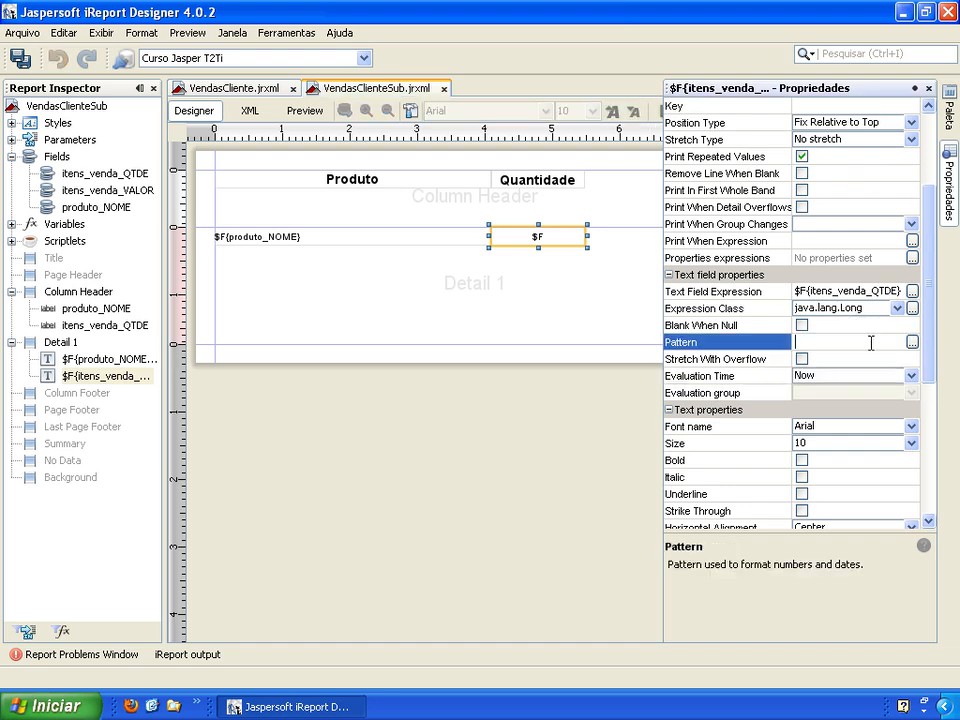
text(00)
key(Return)
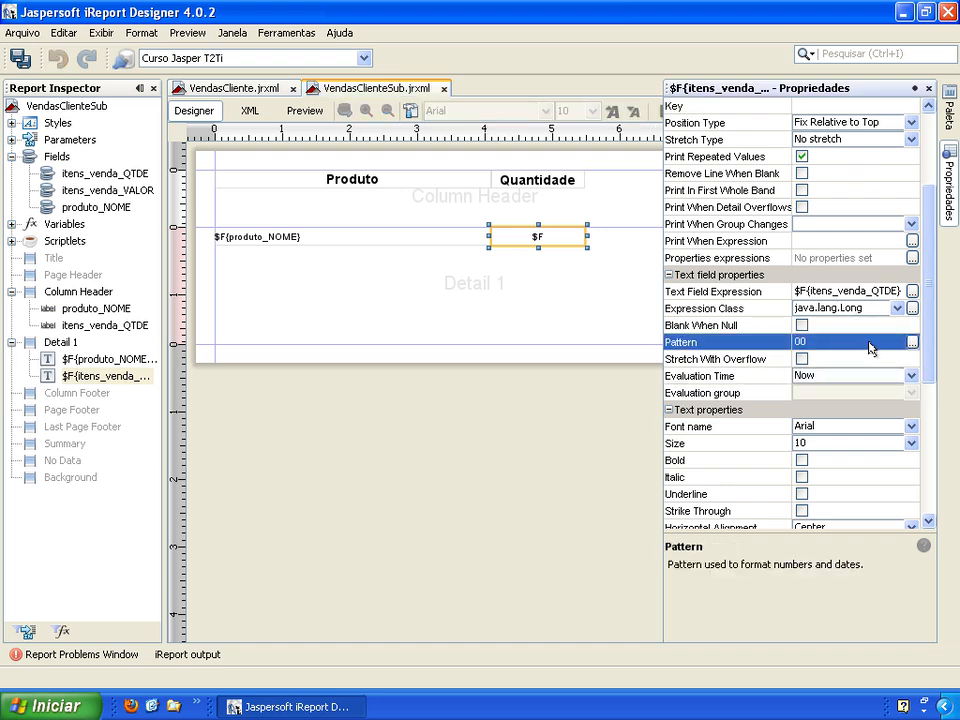
click(589, 300)
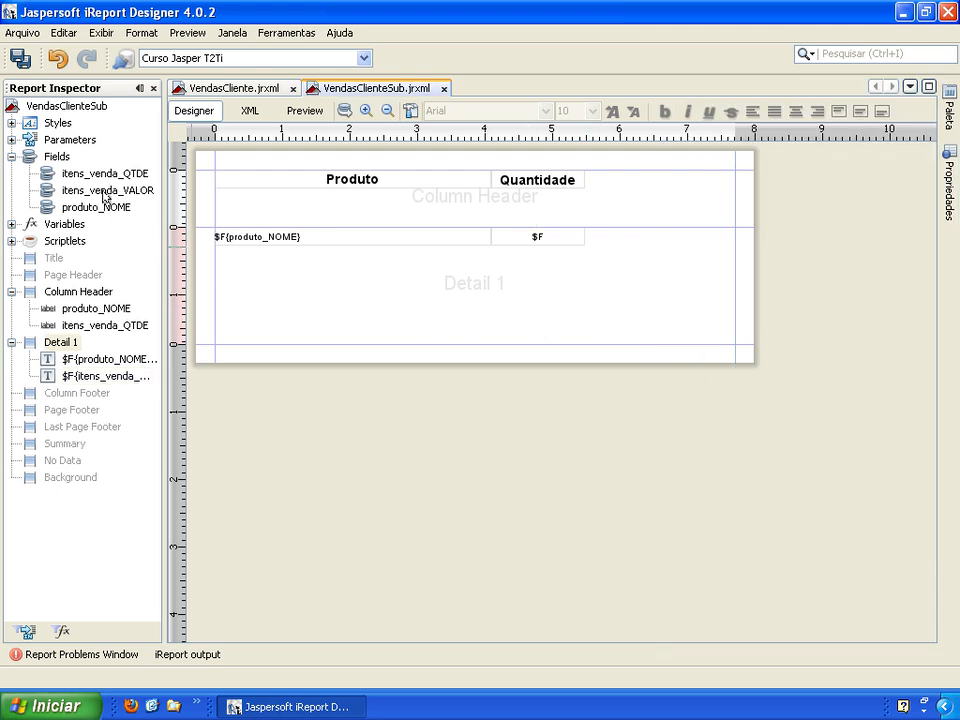
Add the itens_venda_VALOR field near the right margin of Detail 1 and set both the field and its header label to Arial
drag(90, 196, 674, 239)
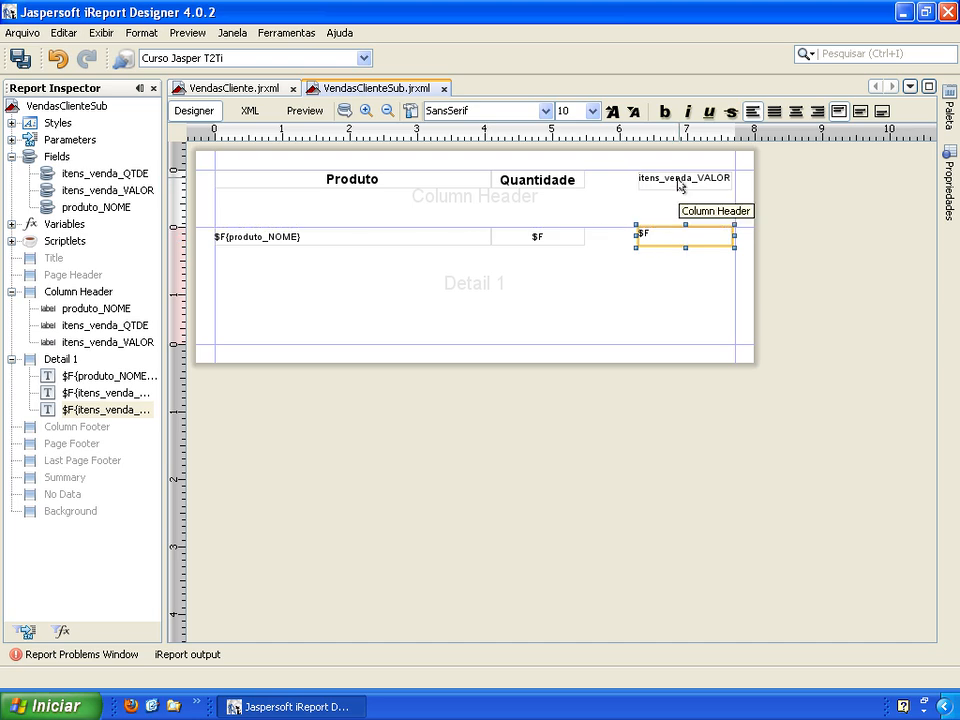
shift+click(677, 182)
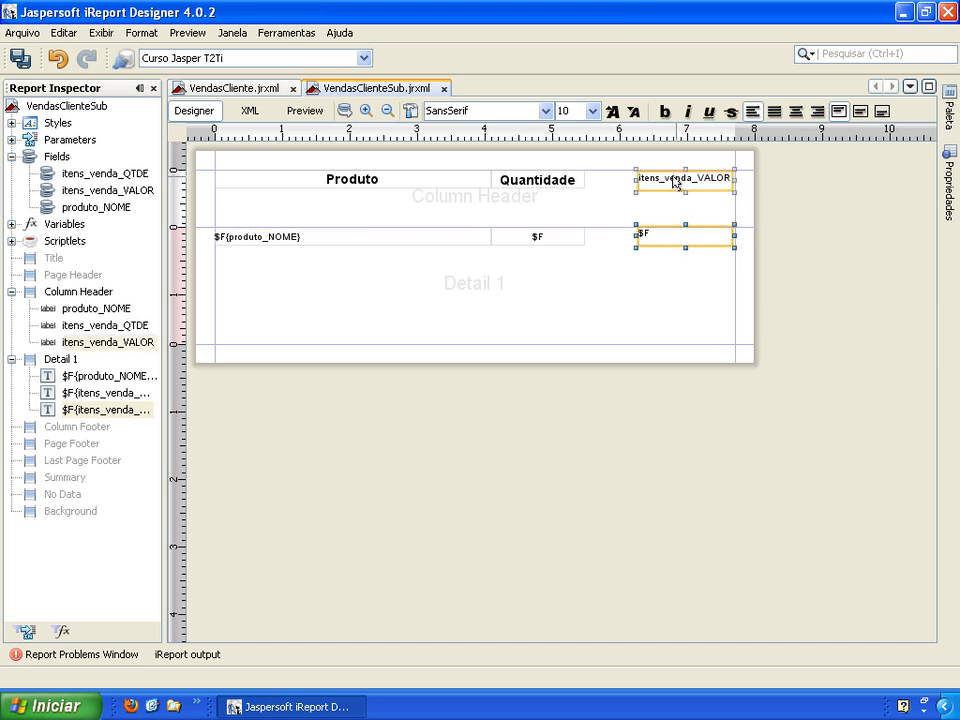
click(545, 111)
click(489, 176)
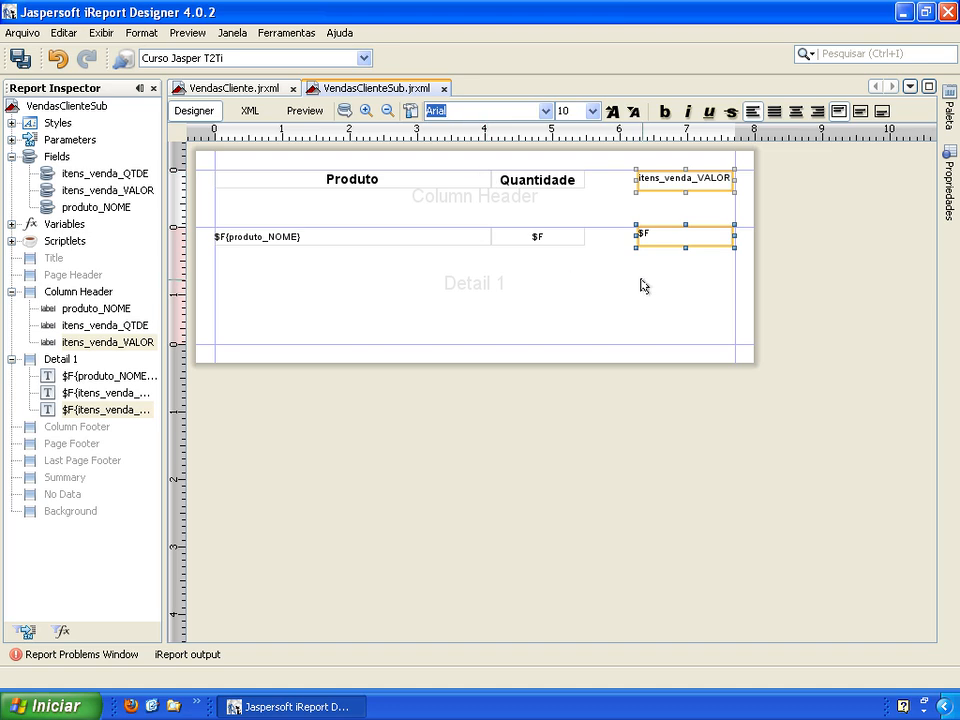
Align the value field in Detail 1 to the right and centre it vertically
click(664, 256)
click(669, 240)
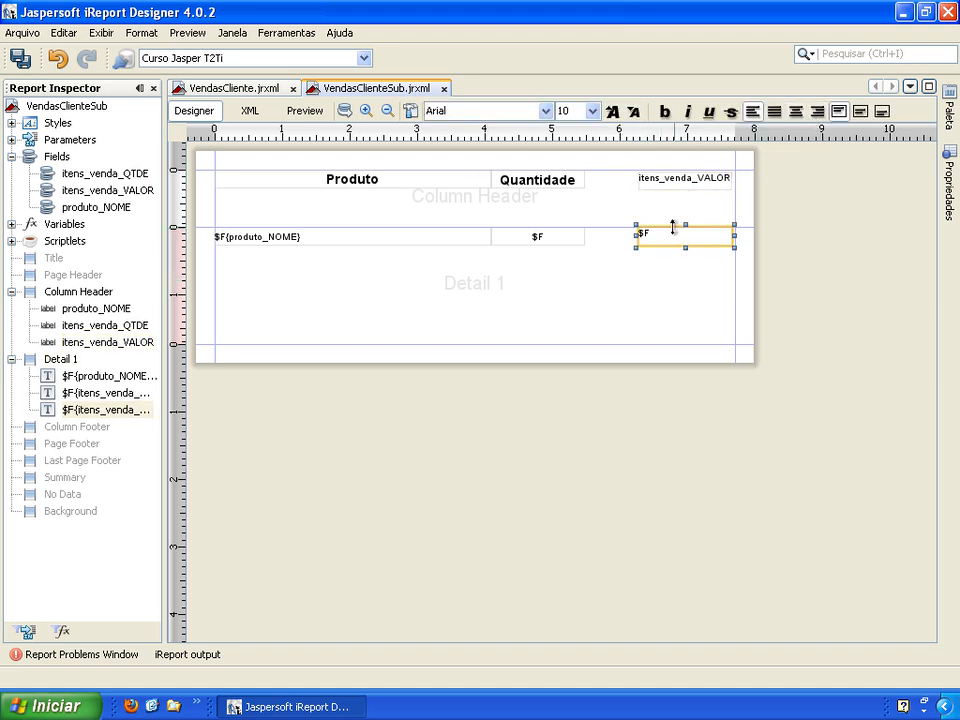
click(817, 112)
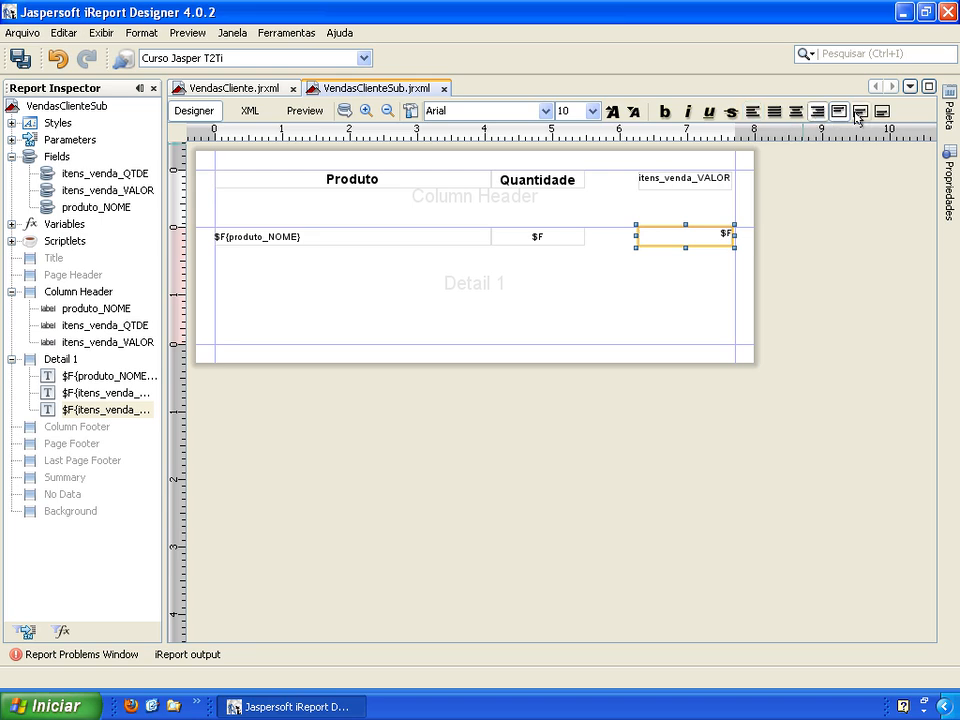
Rename the itens_venda_VALOR header label to "Valor" and make it bold, size 14, centred horizontally and vertically
click(678, 184)
double_click(677, 185)
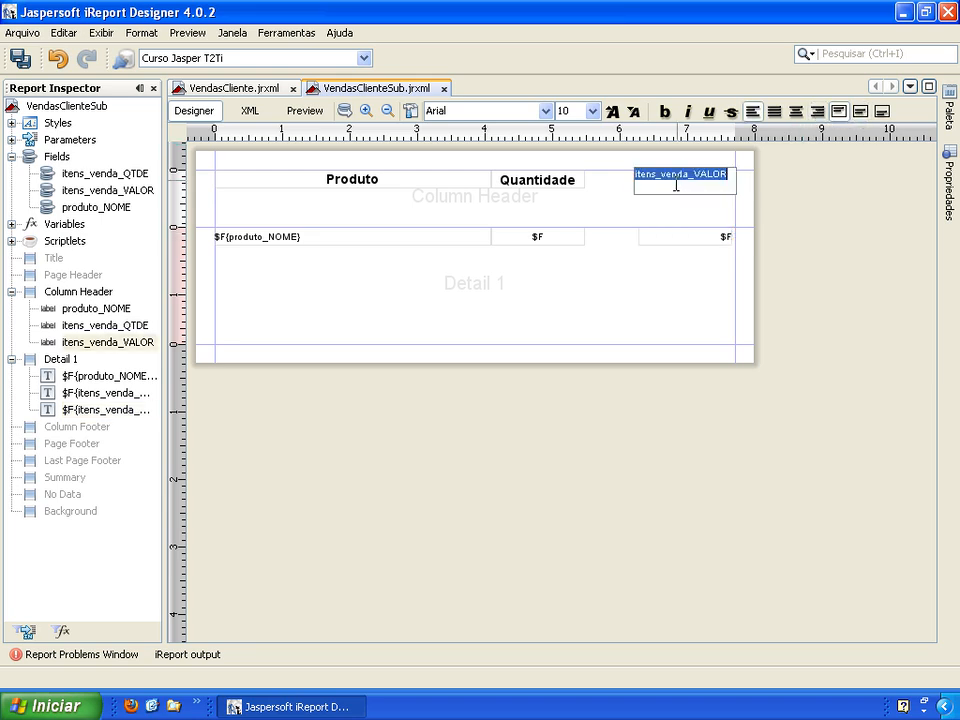
text(Valo)
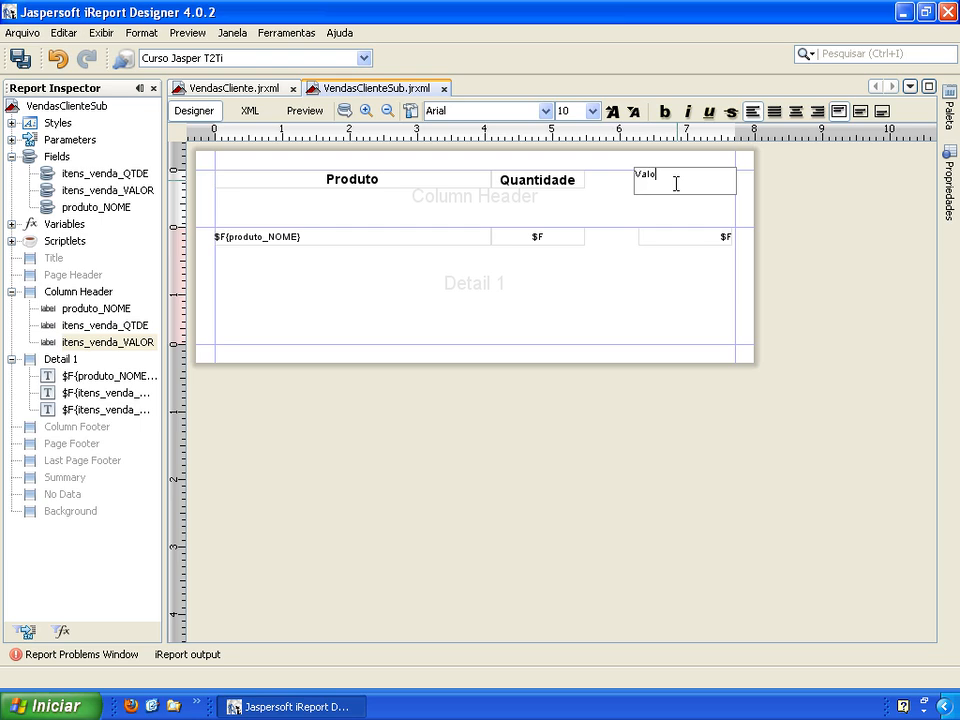
text(r)
key(Return)
click(612, 111)
click(664, 111)
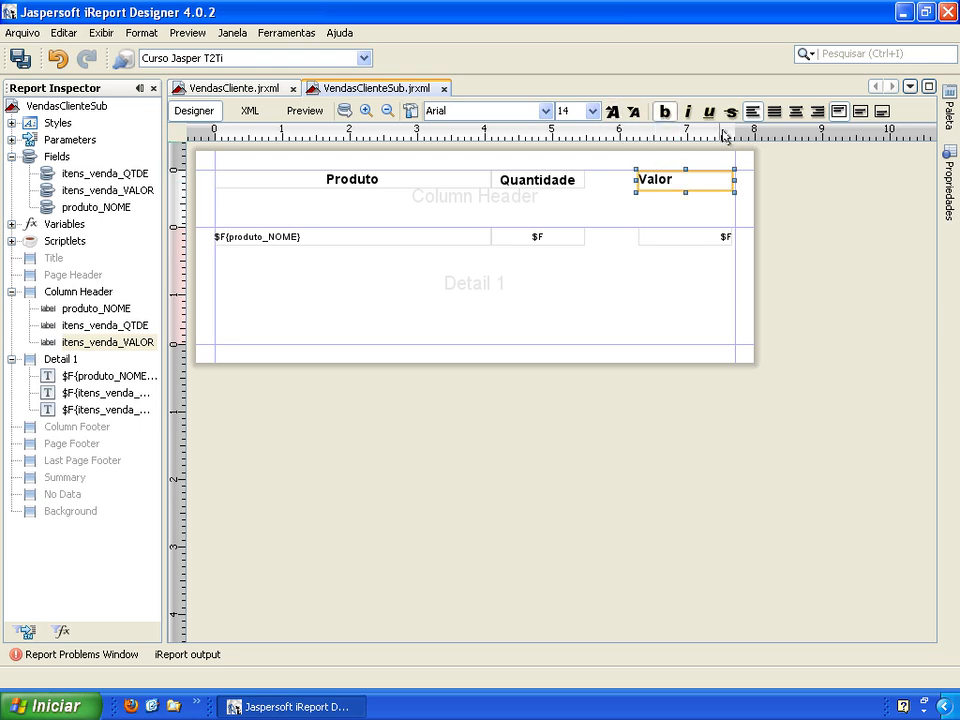
click(796, 111)
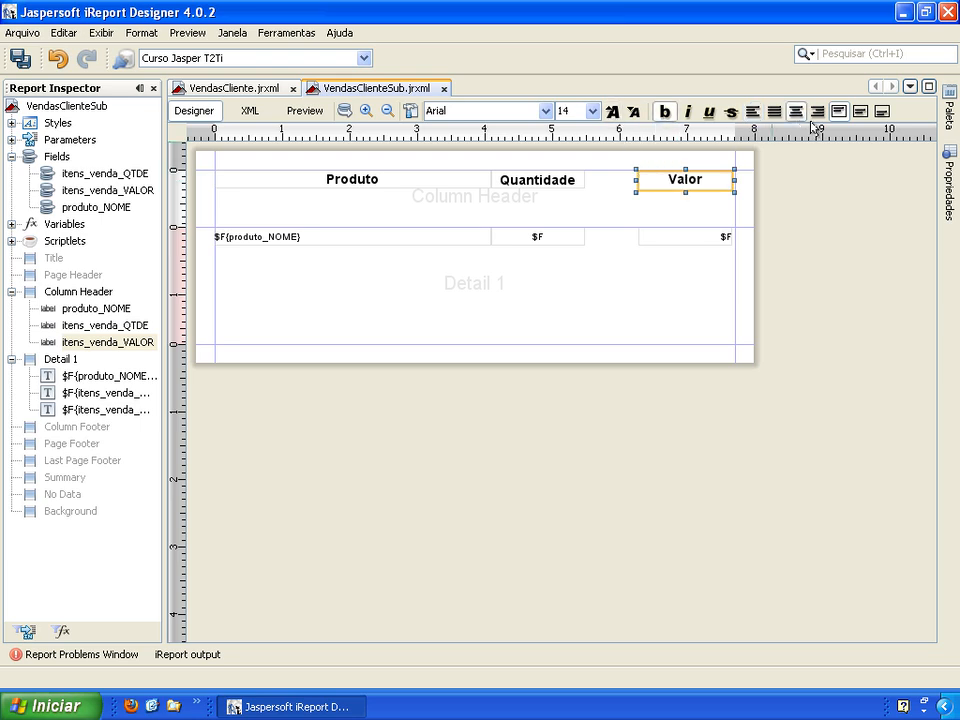
Set the value field's Pattern to the number format #,##0.00;-#,##0.00, with two decimal places and a thousands separator
click(656, 283)
click(676, 237)
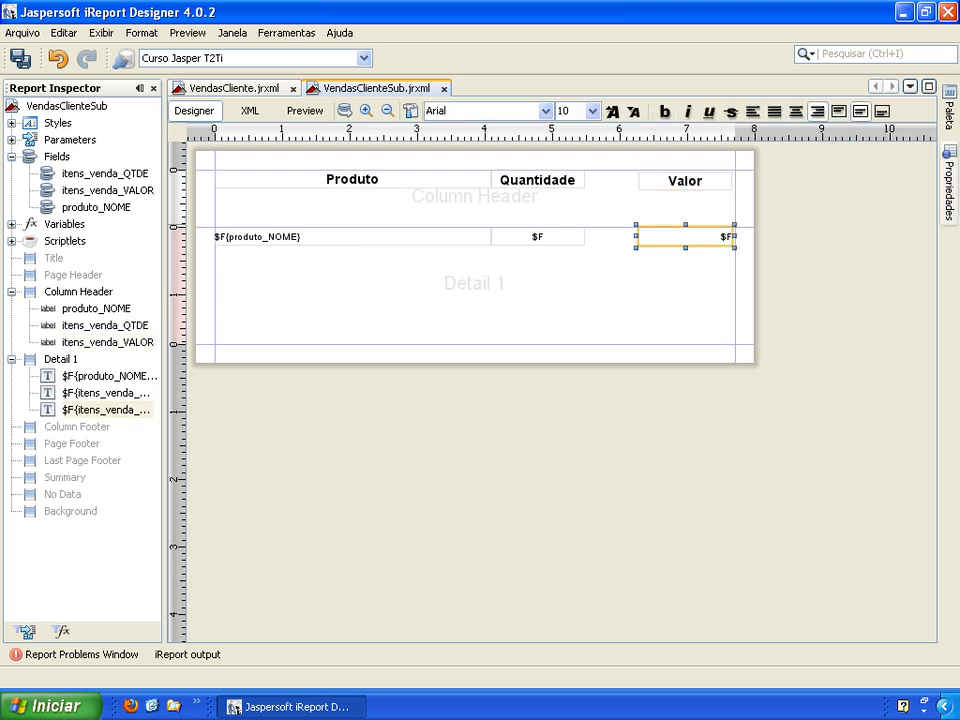
click(949, 185)
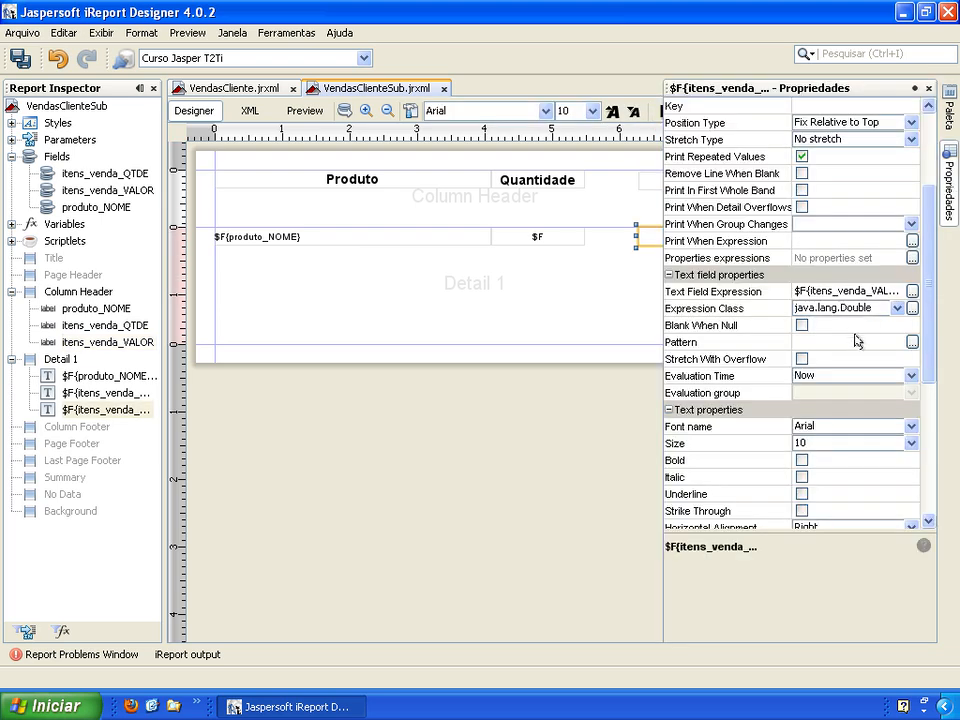
click(911, 343)
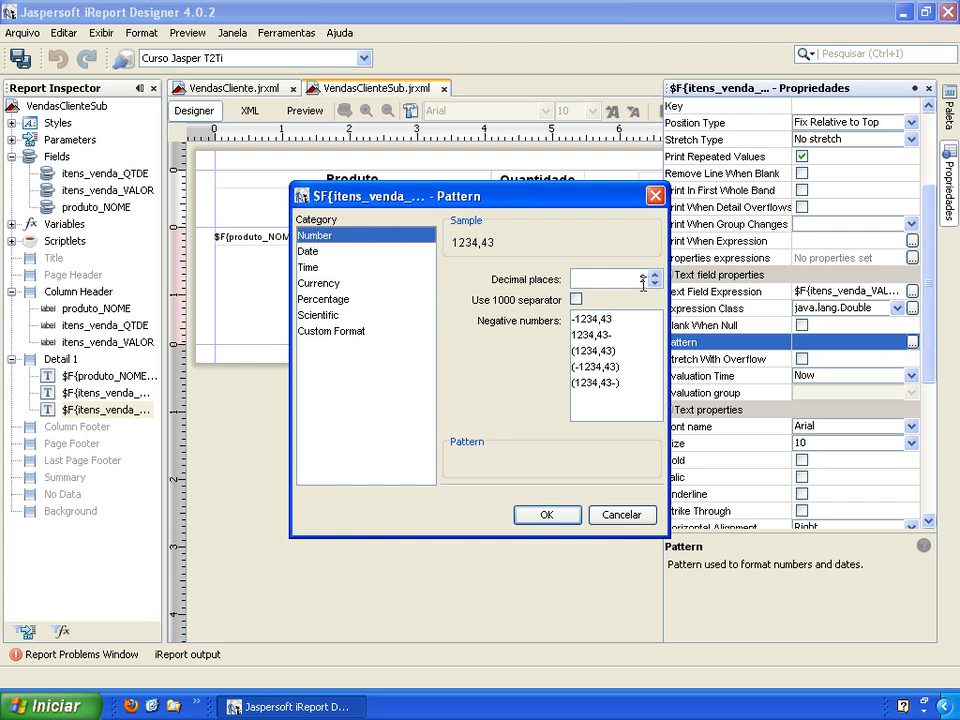
click(575, 299)
click(590, 319)
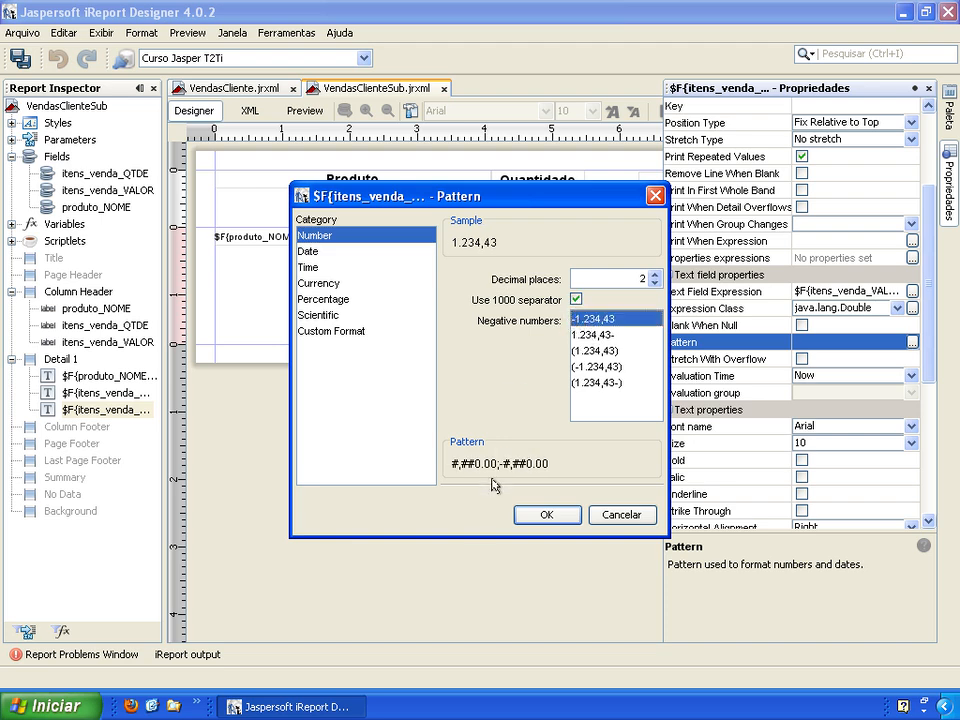
click(550, 513)
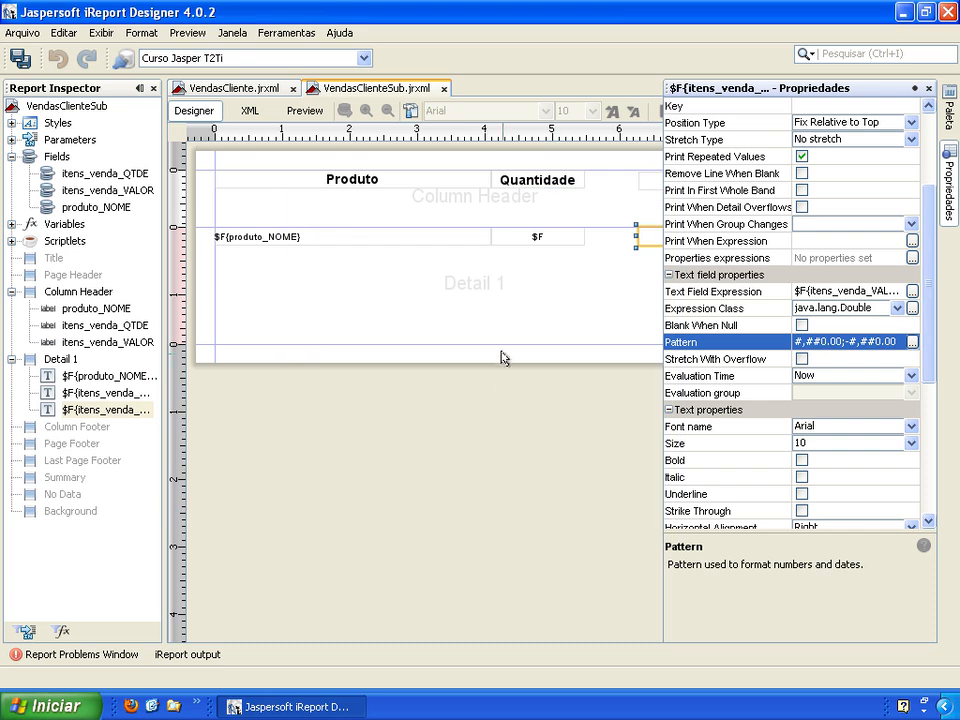
click(509, 322)
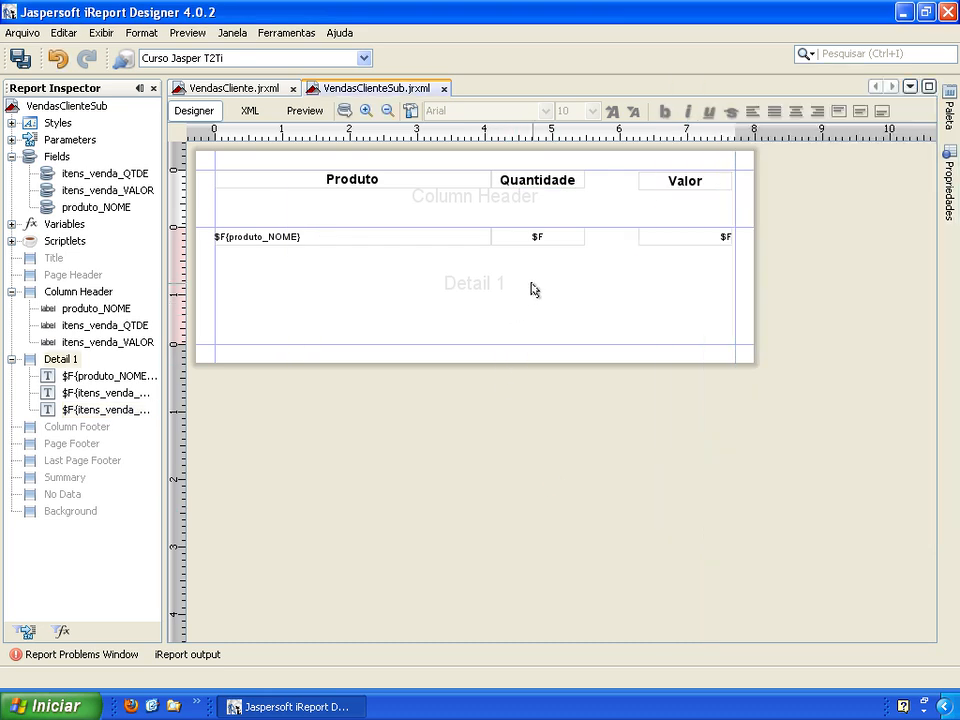
Move the quantity field and its header against the Valor column, and widen the product field and Produto header to meet them
drag(546, 242, 592, 244)
drag(553, 184, 600, 187)
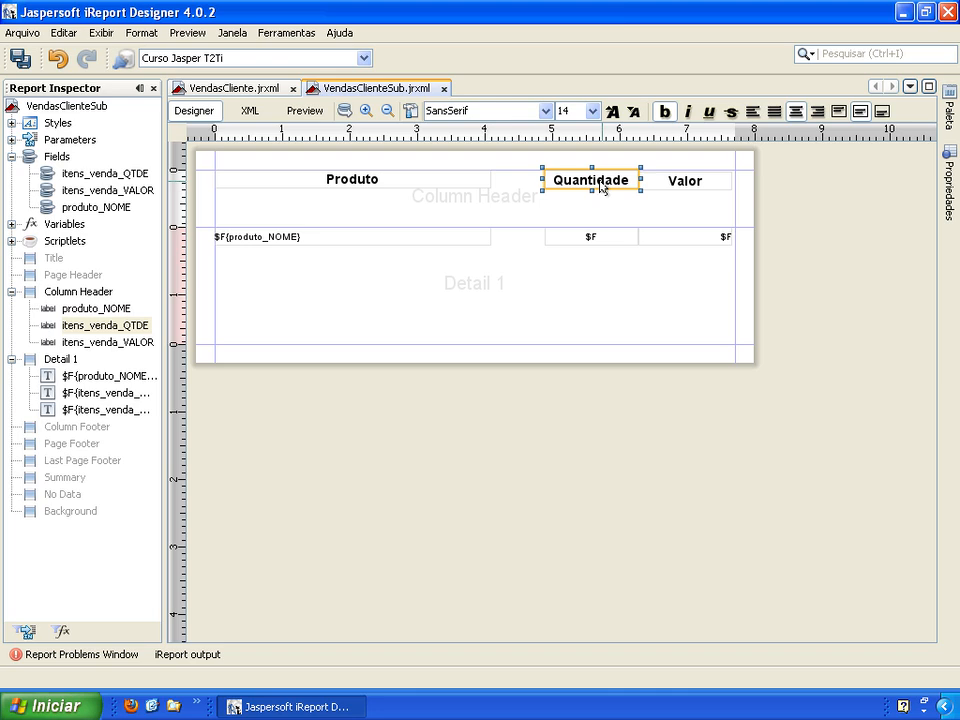
click(490, 181)
drag(490, 181, 546, 178)
click(469, 242)
drag(488, 237, 537, 236)
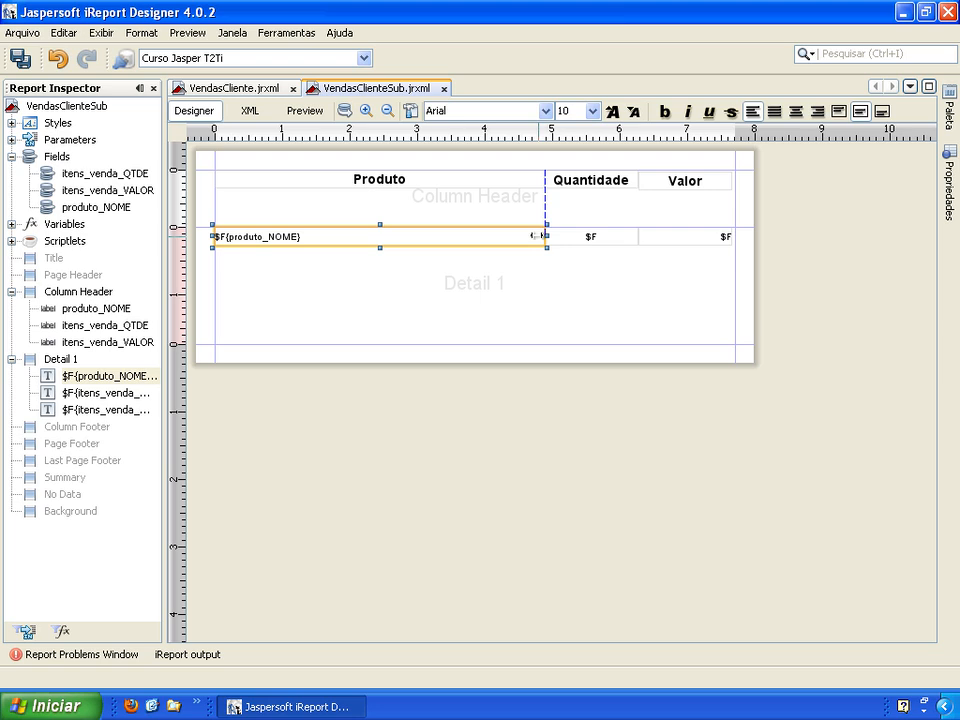
Shrink the Column Header and Detail 1 bands to the height of their elements
click(521, 289)
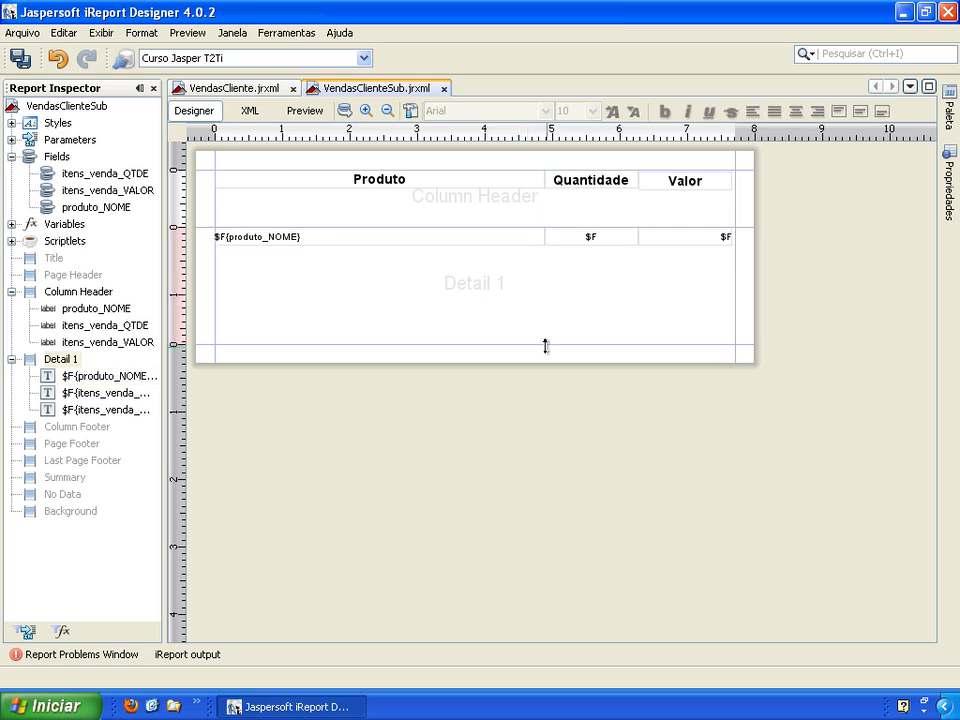
drag(545, 226, 545, 191)
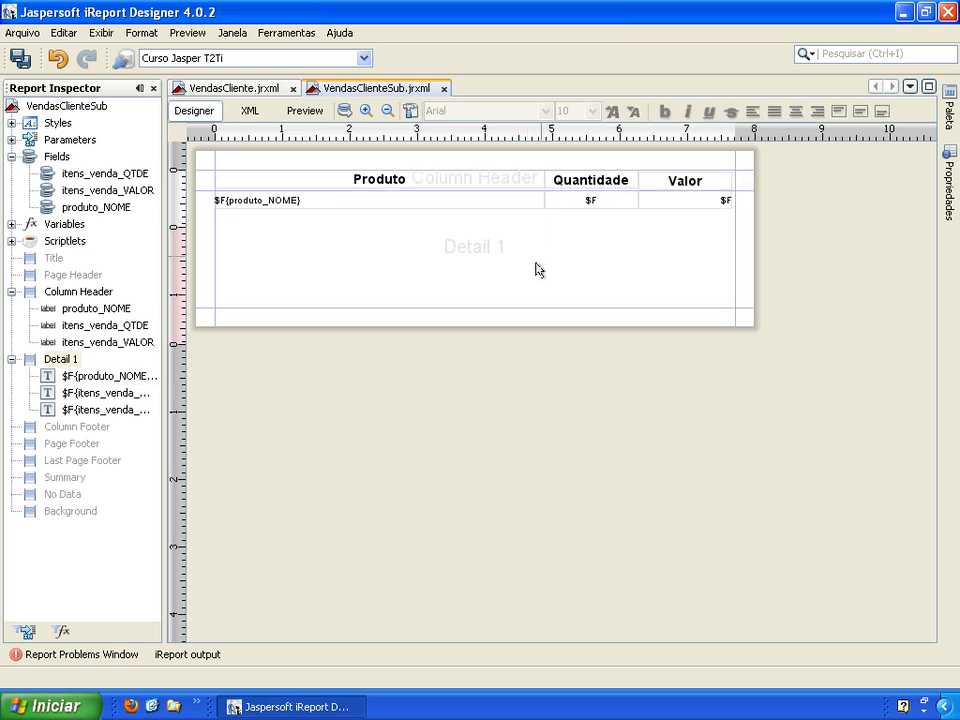
drag(526, 305, 526, 210)
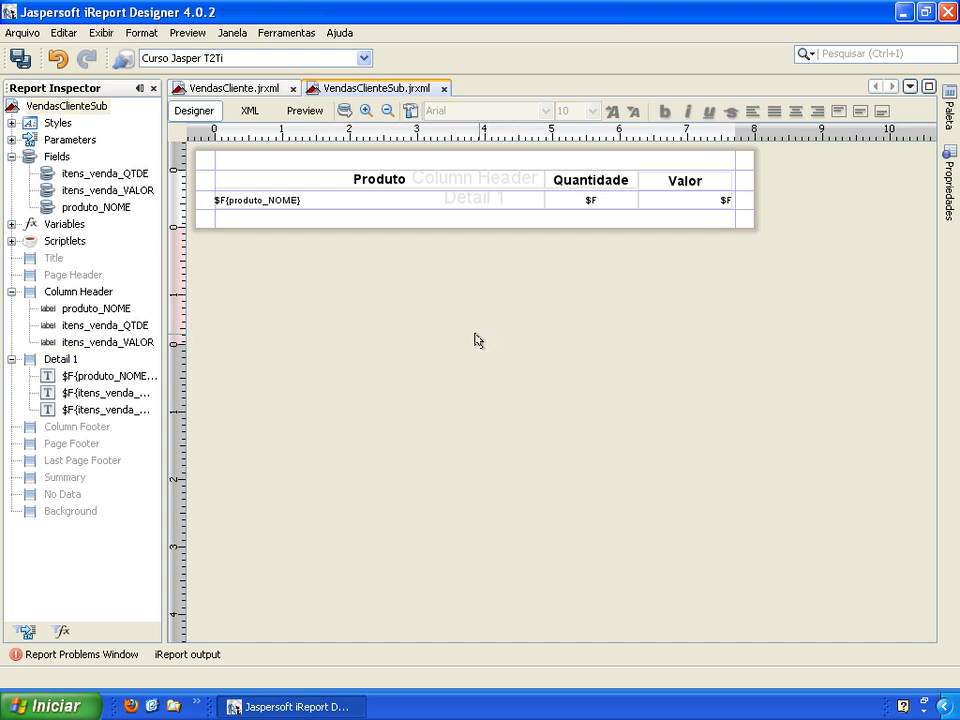
Preview the VendasClienteSub report with CODIGO_VENDA set to 1, check the listed items and return to the design view
click(299, 122)
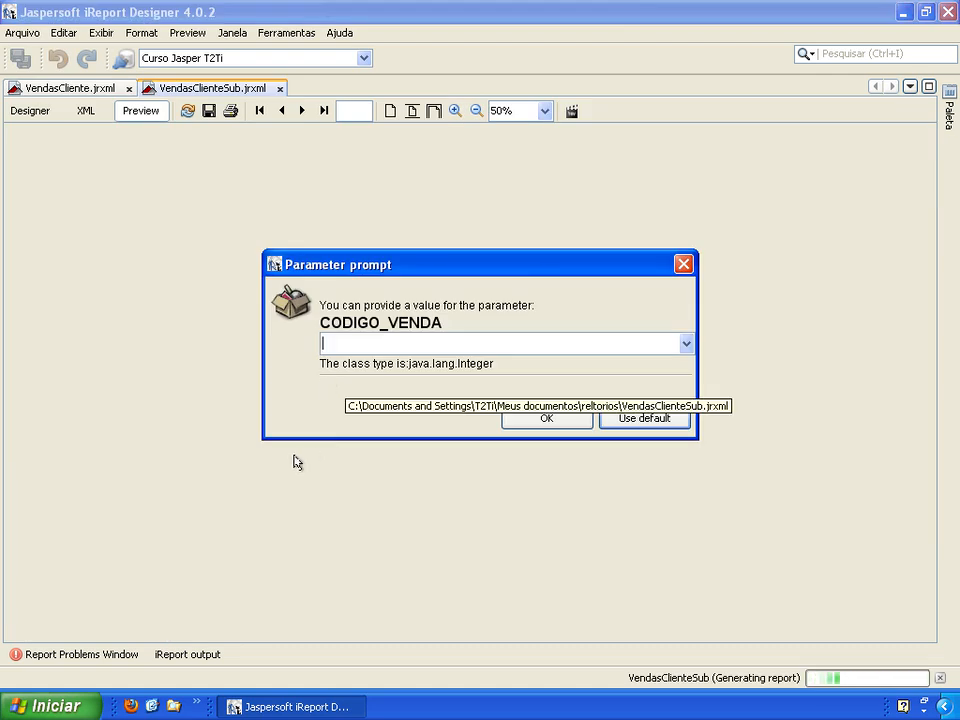
text(1)
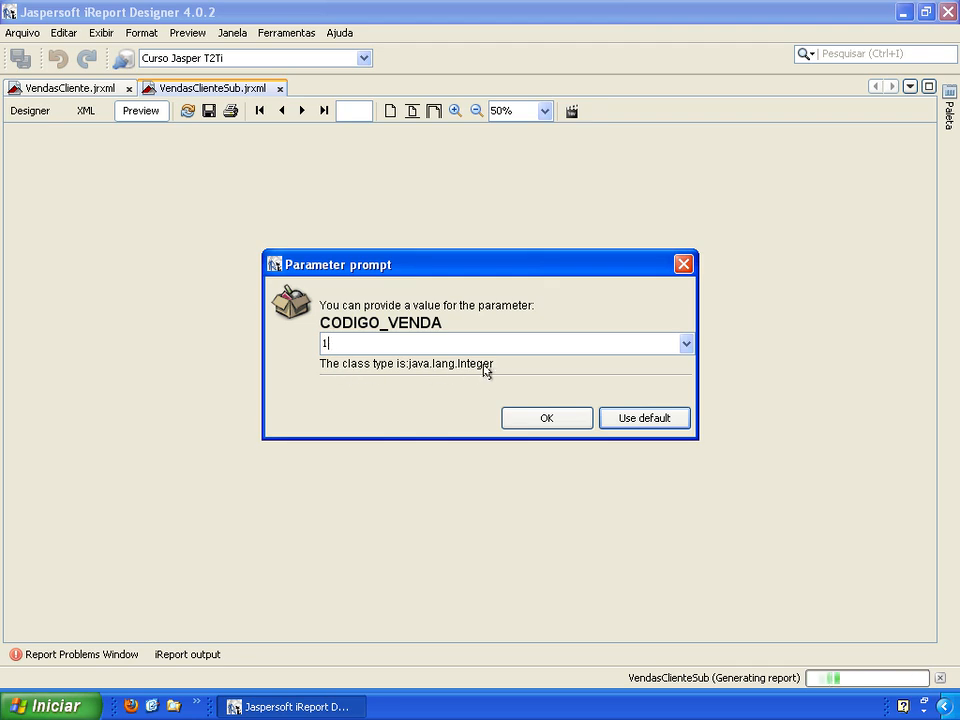
click(538, 420)
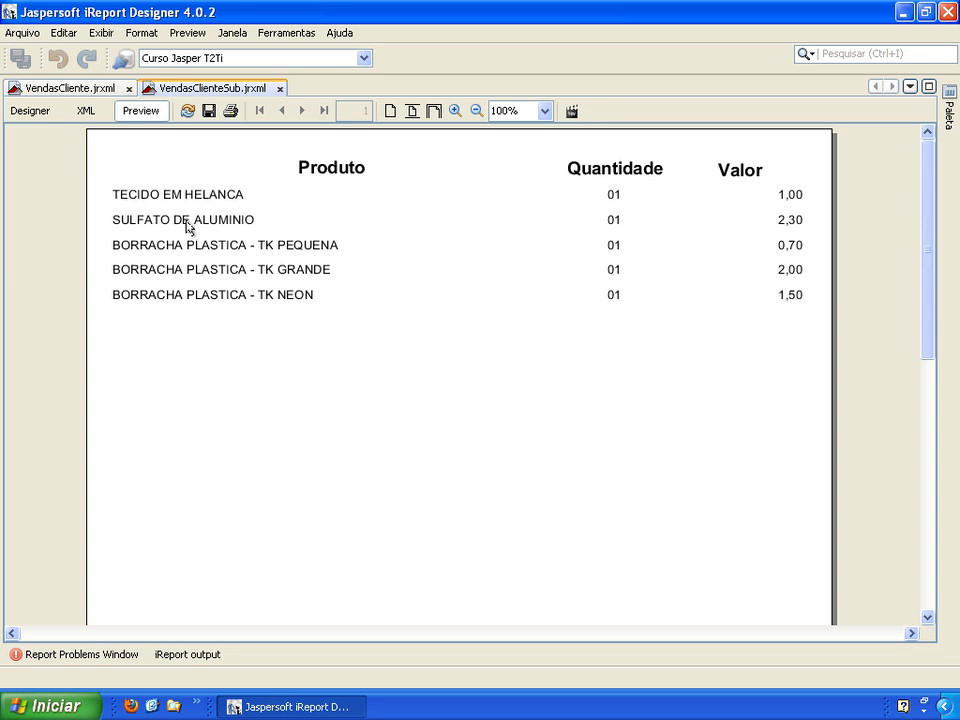
click(30, 111)
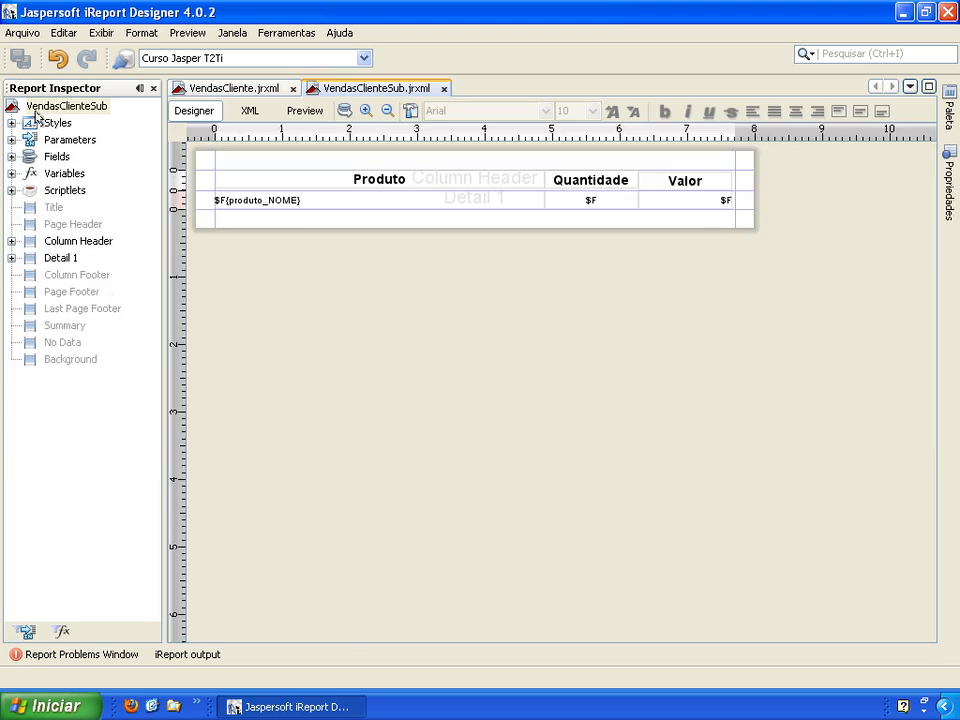
Make the Produto, Quantidade and Valor header labels opaque with the cinzaClaro background colour
click(285, 186)
shift+click(628, 183)
shift+click(662, 181)
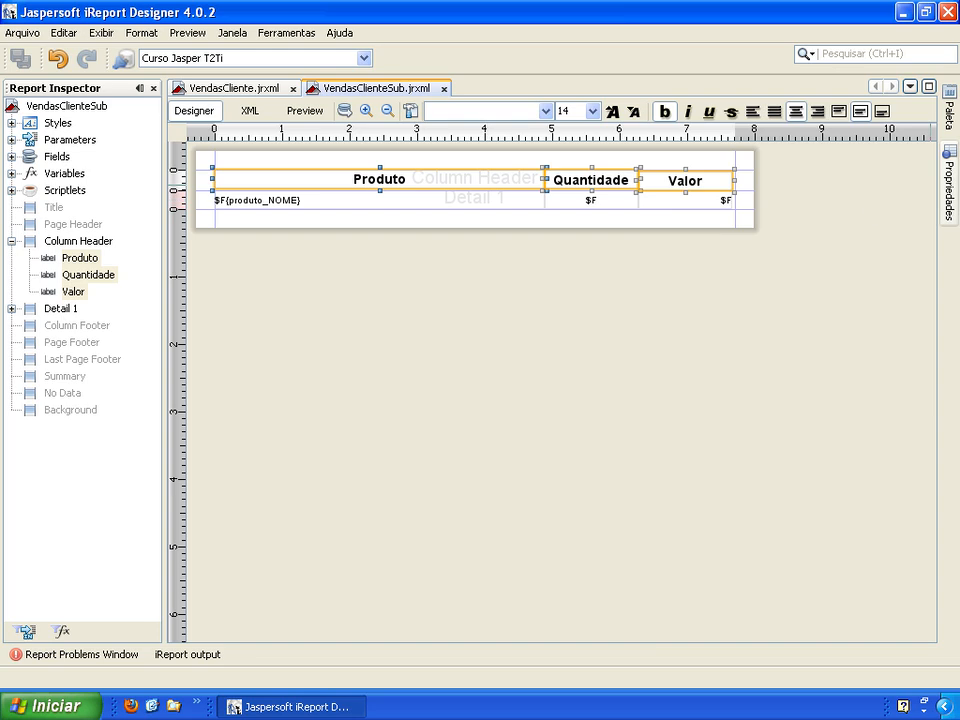
mouse_move(950, 181)
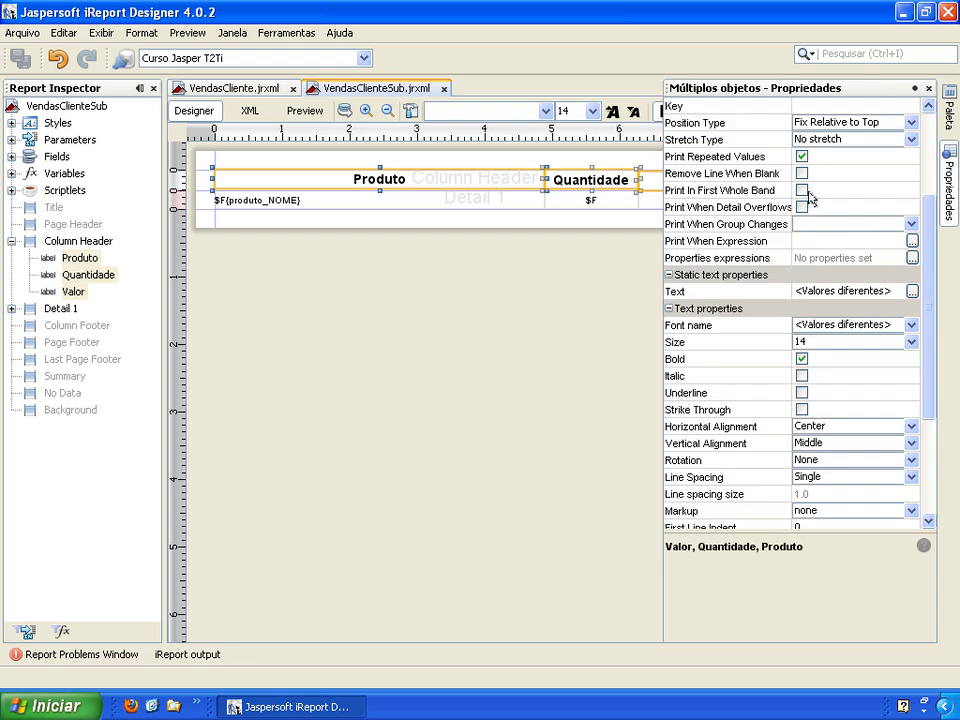
scroll(803, 187, up, 3)
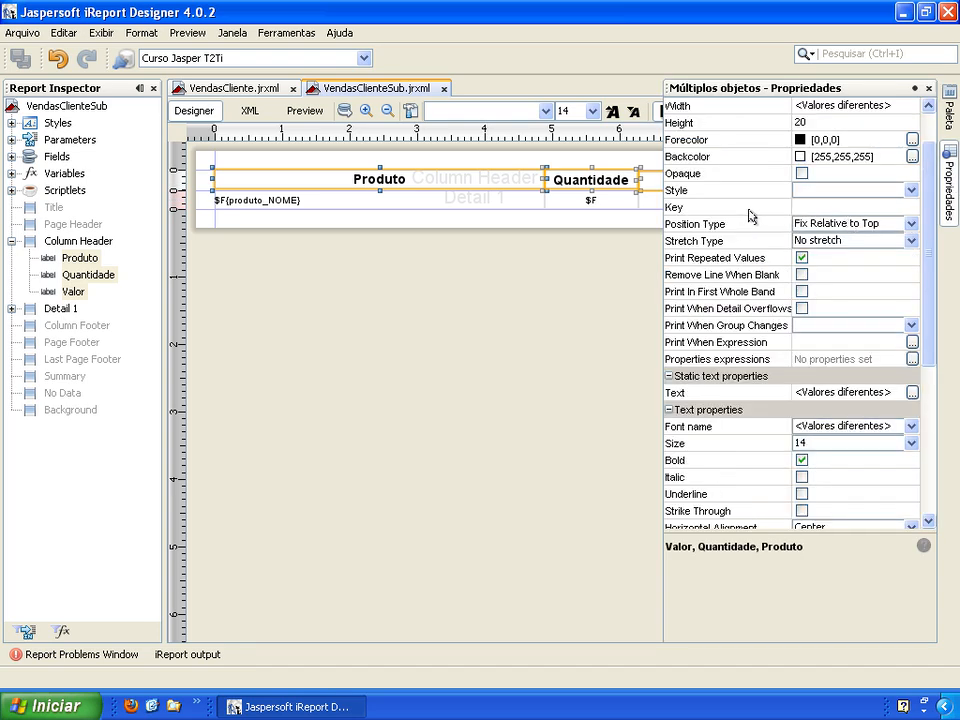
click(801, 174)
click(912, 156)
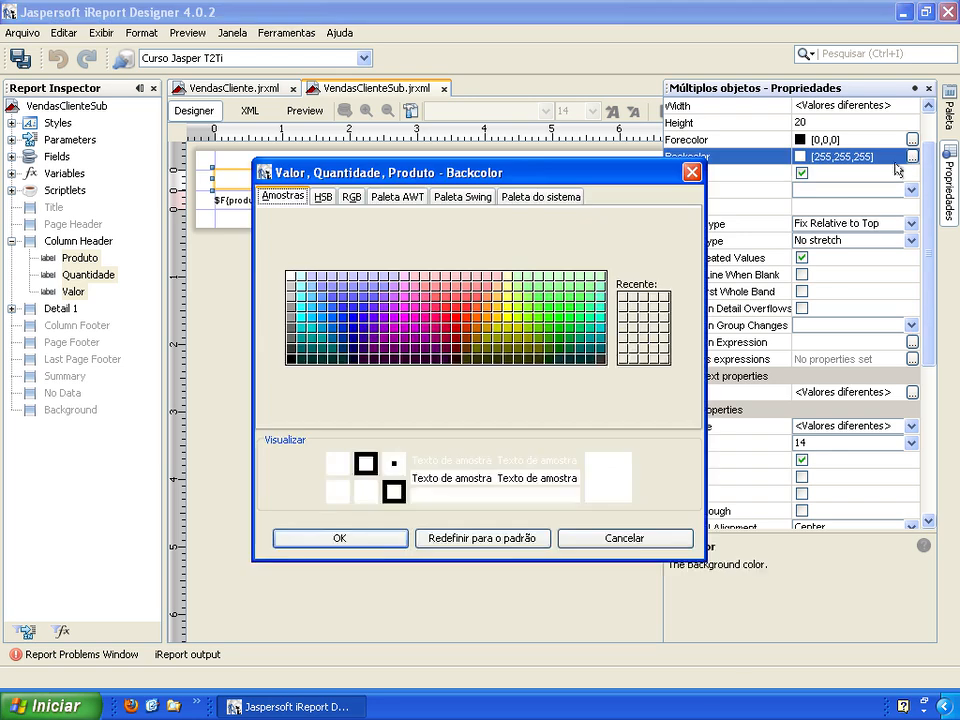
click(396, 196)
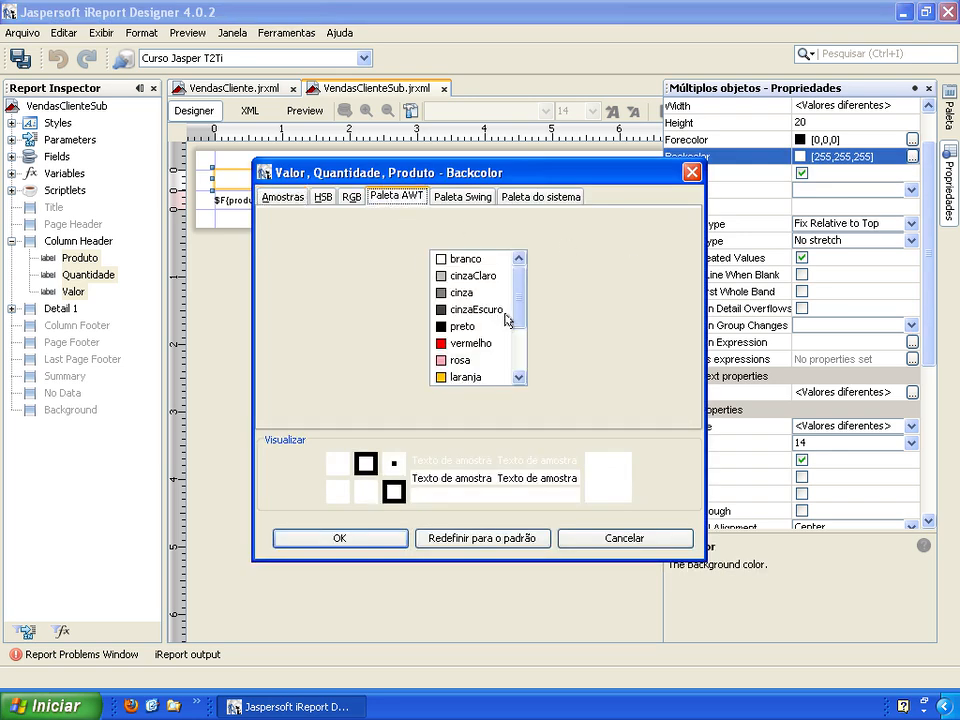
click(450, 277)
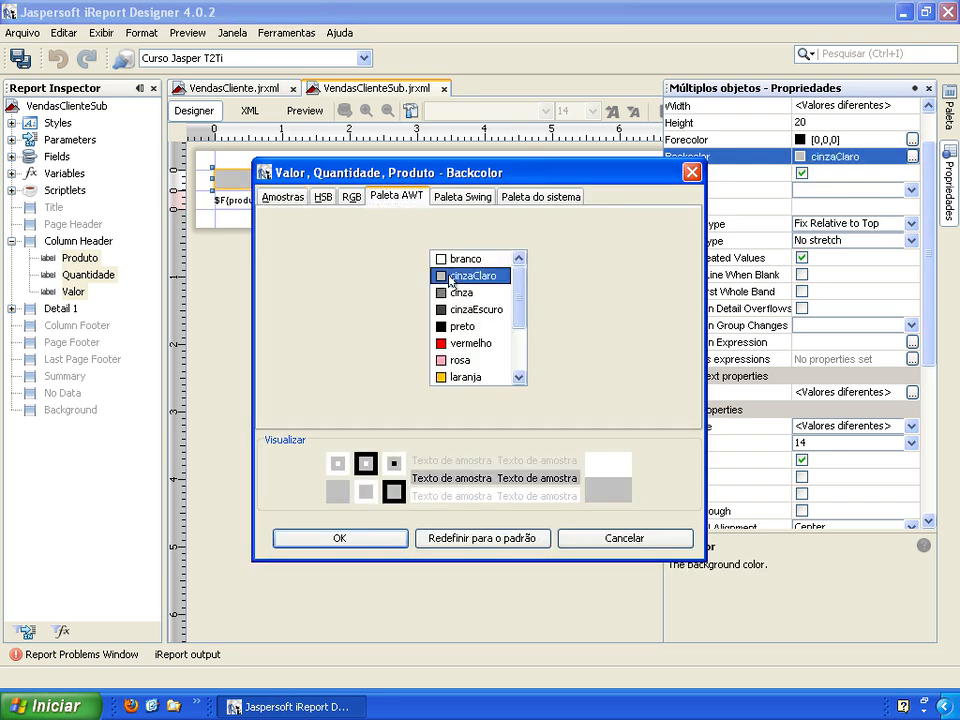
click(341, 538)
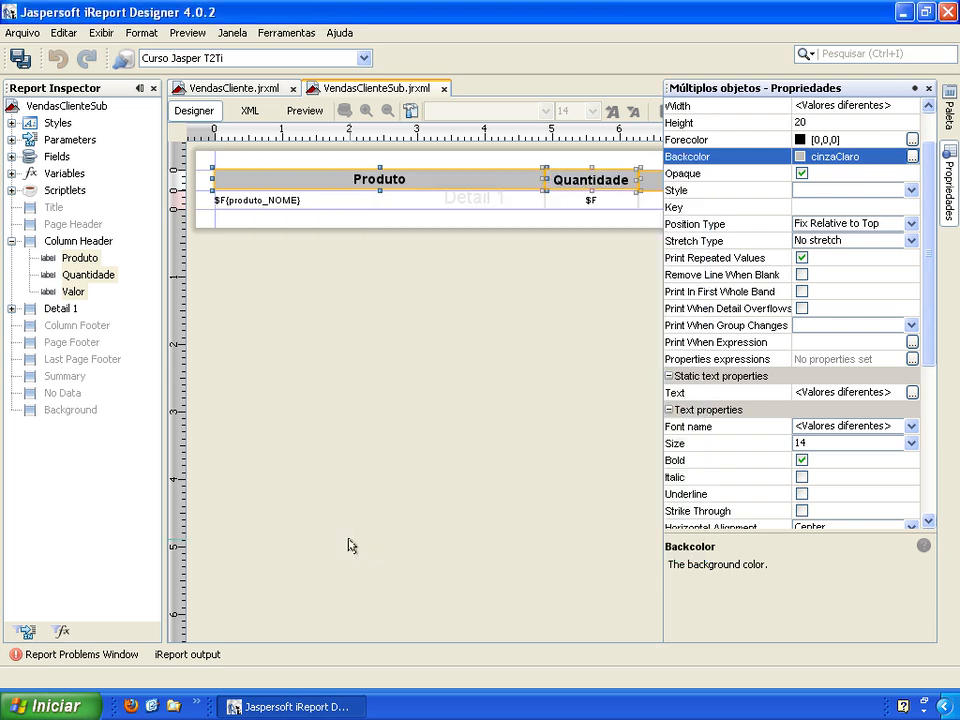
click(422, 280)
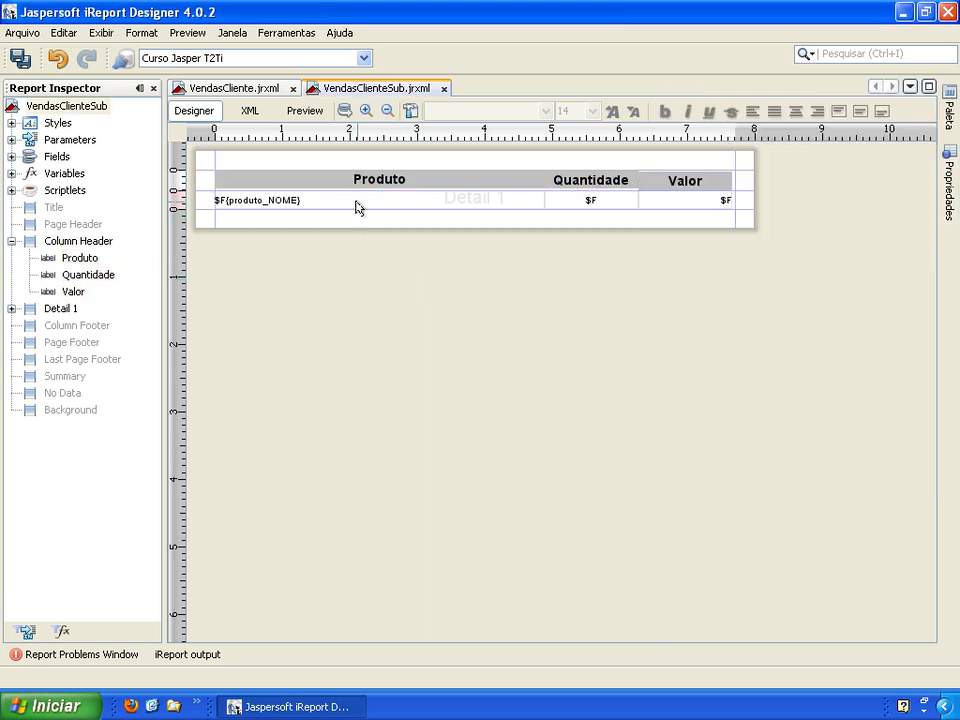
Make the product, quantity and value fields in the Detail 1 band of VendasClienteSub opaque
click(360, 208)
shift+click(555, 205)
shift+click(660, 202)
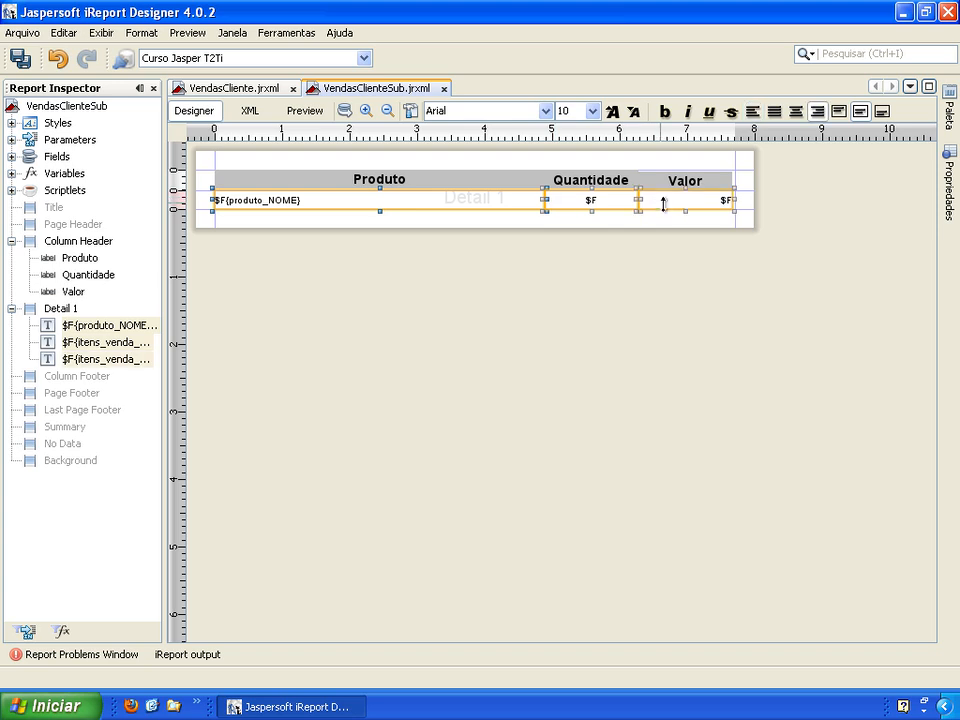
click(949, 112)
click(950, 185)
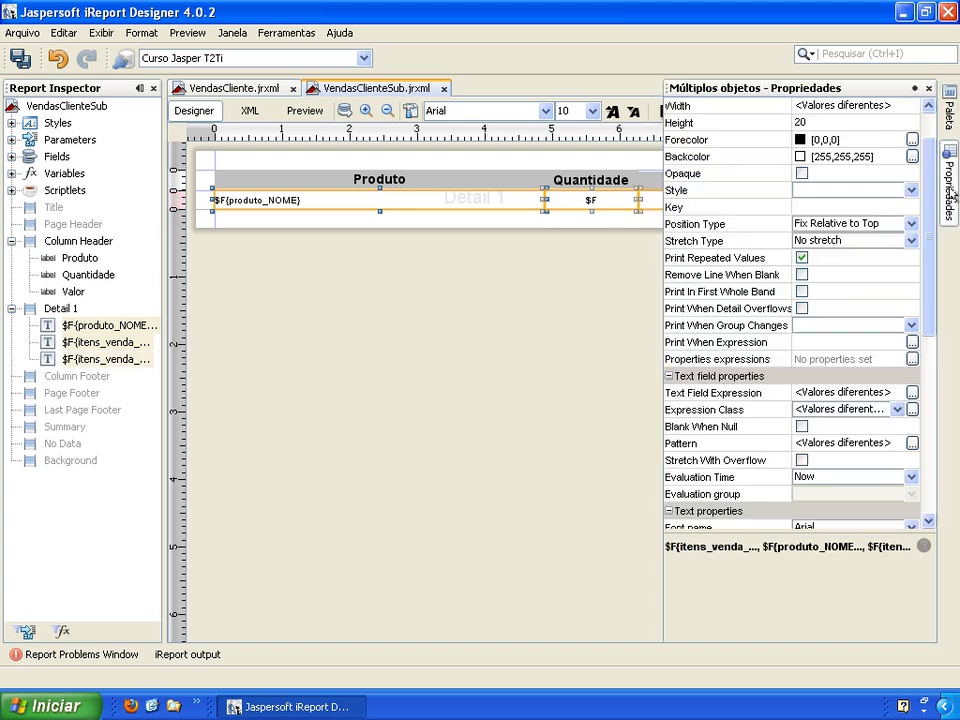
scroll(880, 210, up, 1)
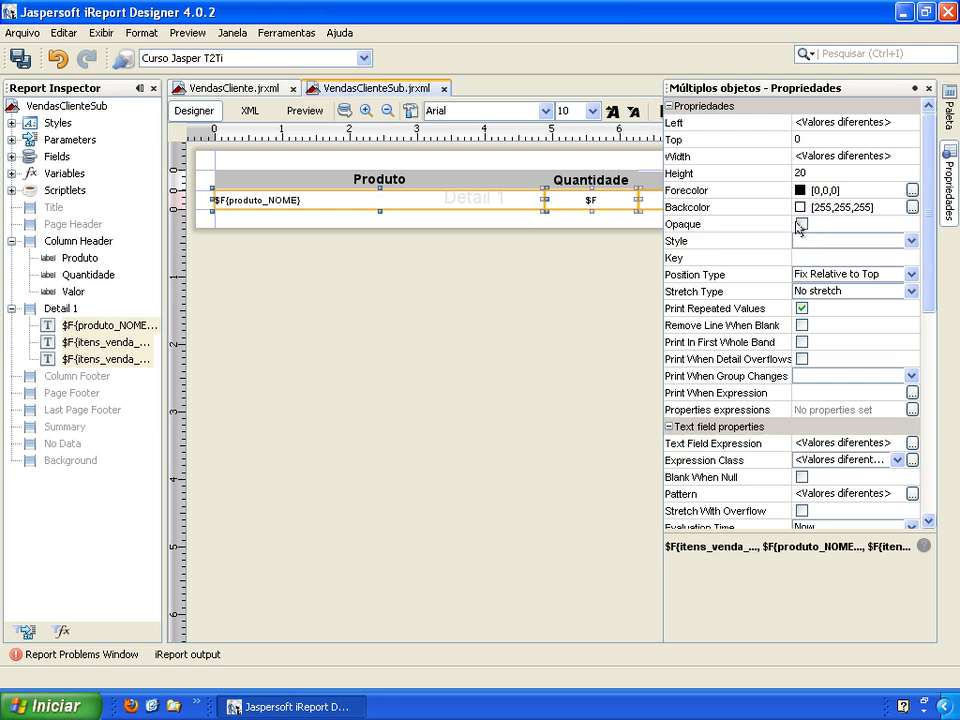
click(801, 224)
Set the background colour of the three Detail 1 fields to the system colour Borda de legenda ativa
click(911, 207)
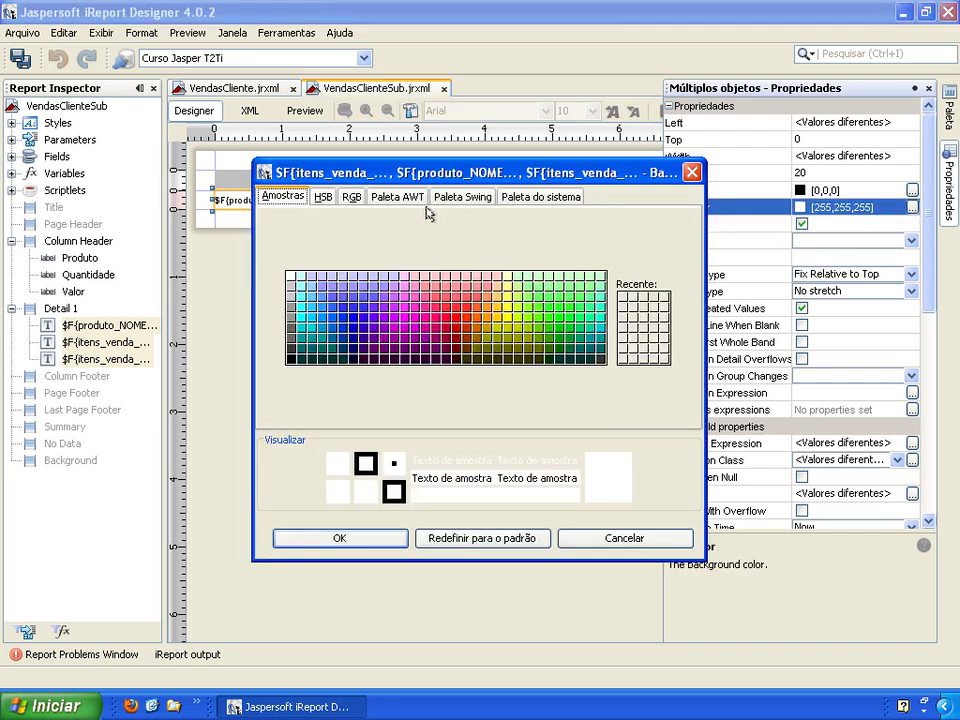
click(397, 196)
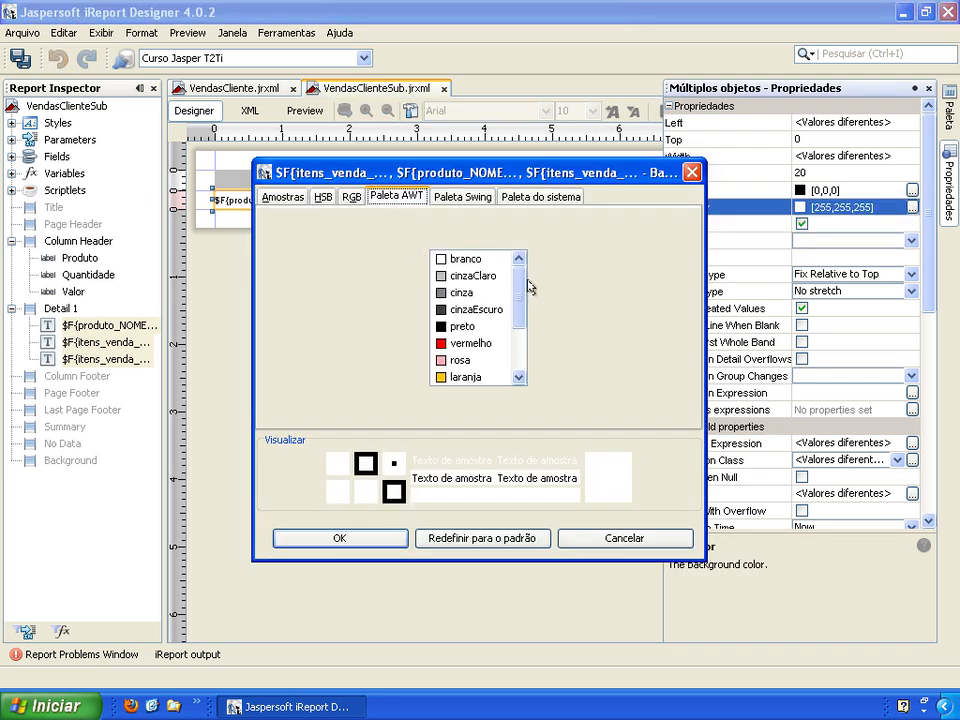
mouse_move(519, 288)
mouse_down()
mouse_move(519, 340)
mouse_move(519, 279)
mouse_up()
click(557, 195)
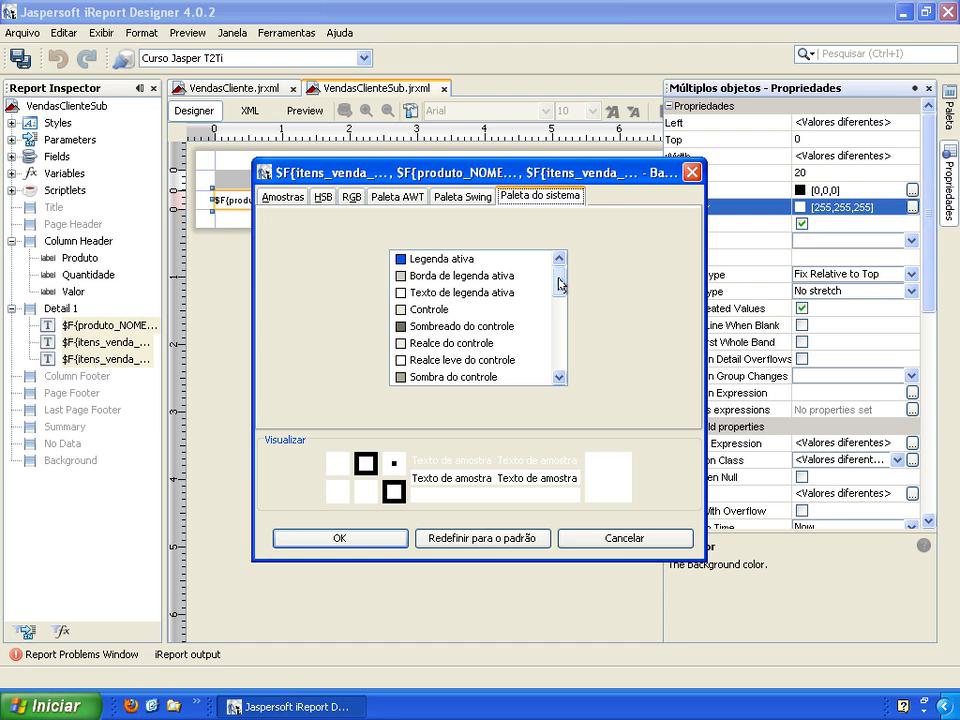
drag(559, 285, 557, 313)
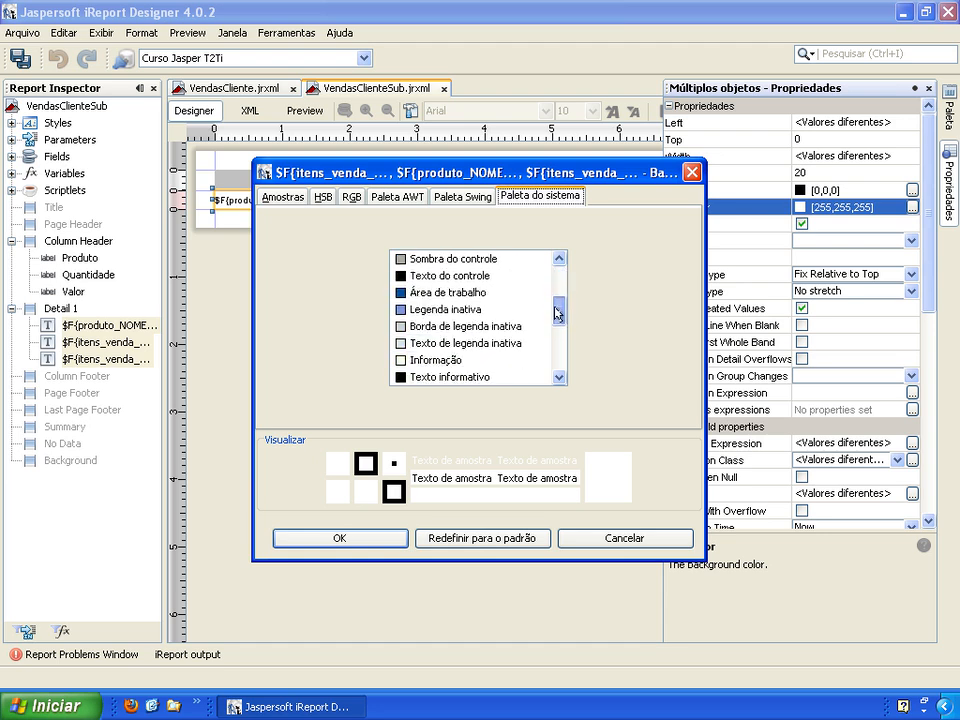
drag(558, 314, 566, 281)
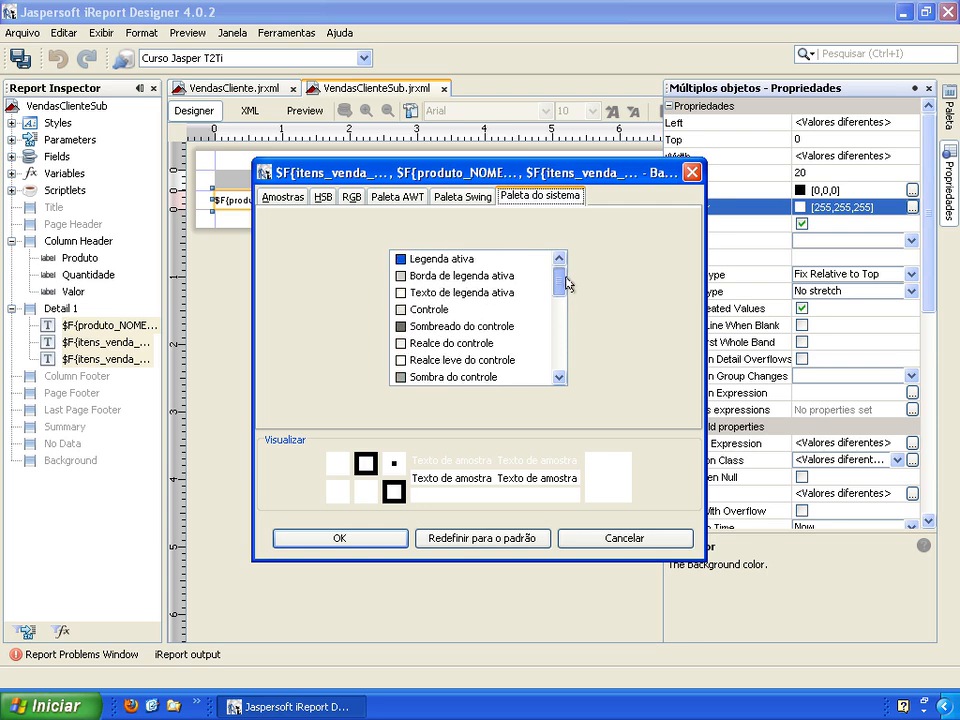
click(424, 311)
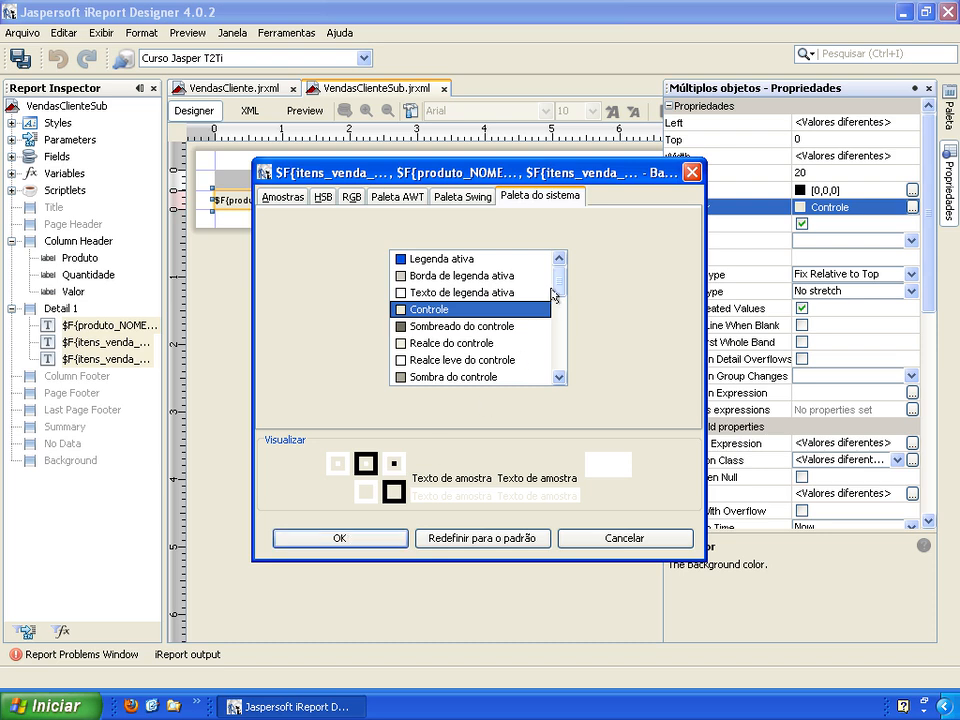
click(400, 275)
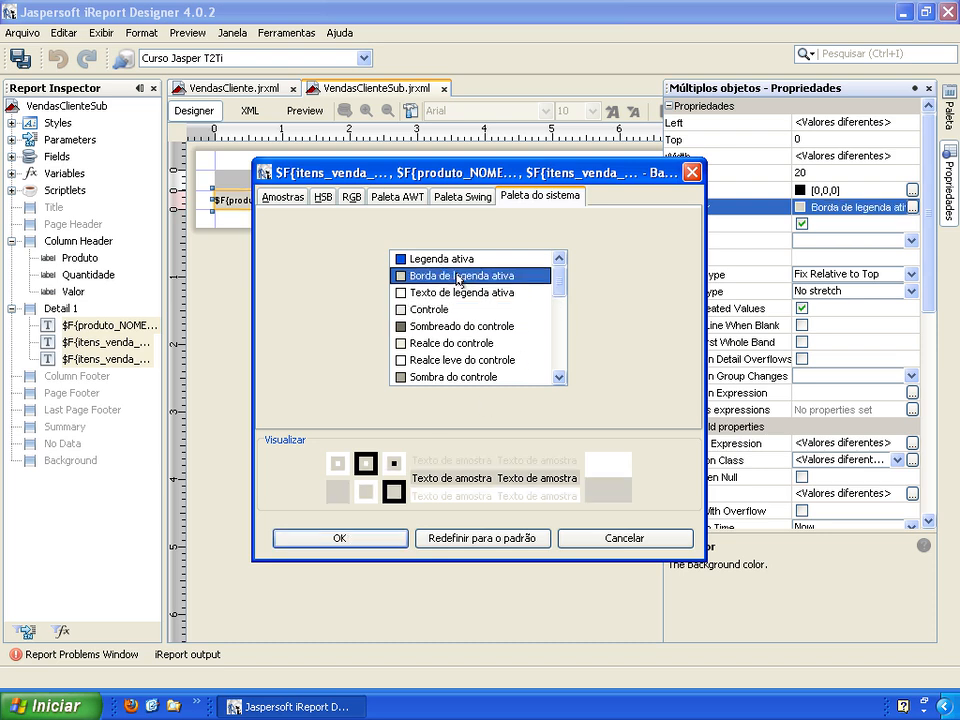
click(343, 536)
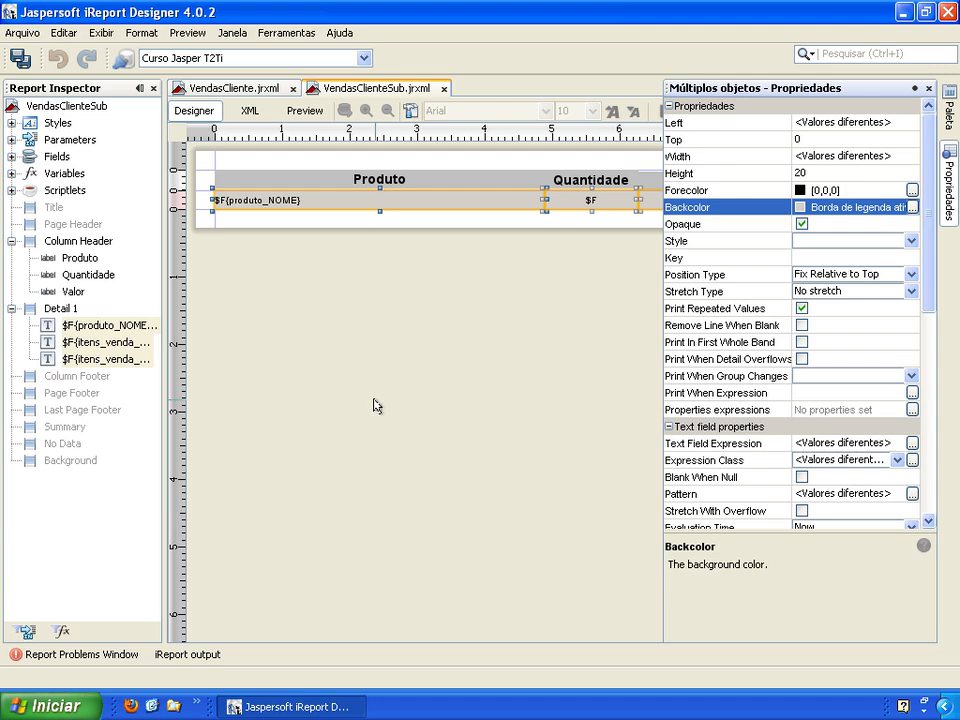
click(375, 405)
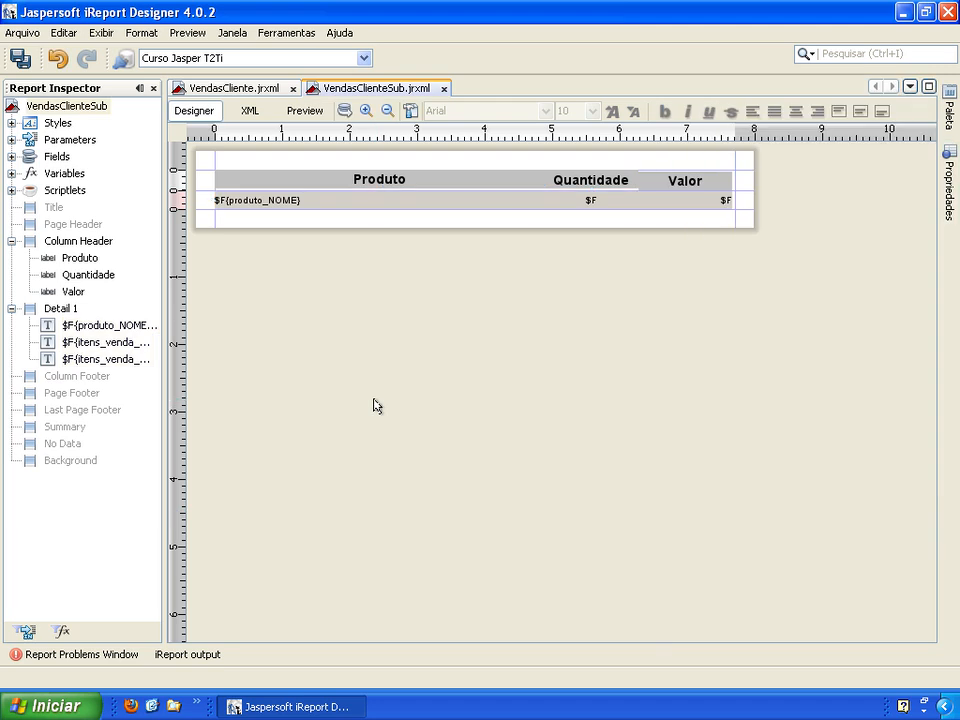
Set the background colour of all three Detail 1 fields to the system palette's Legenda inativa
click(283, 205)
shift+click(595, 205)
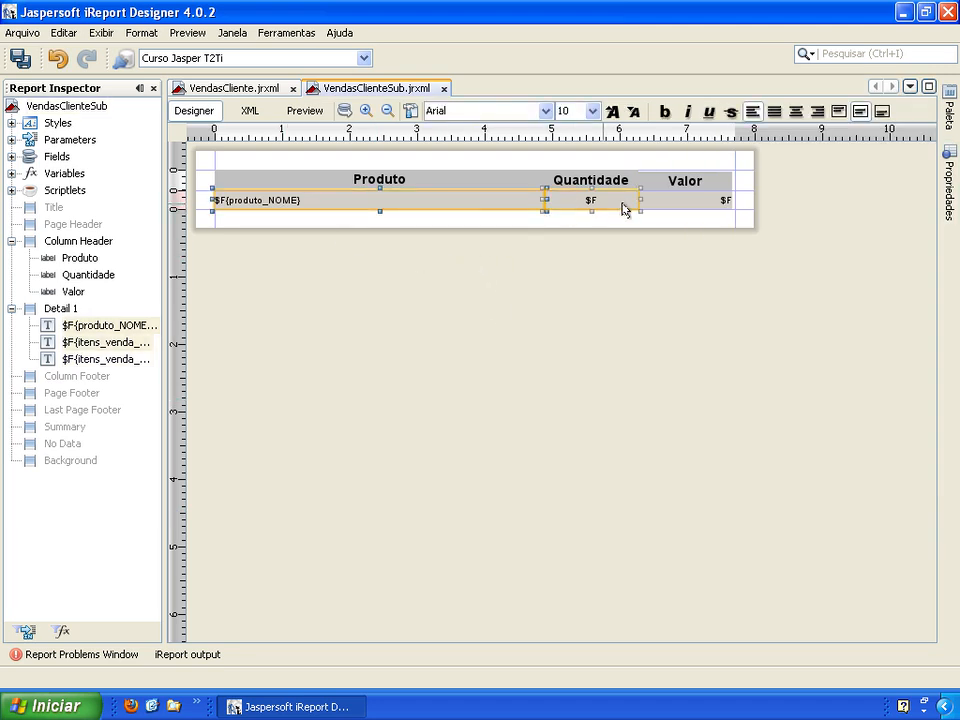
shift+click(658, 200)
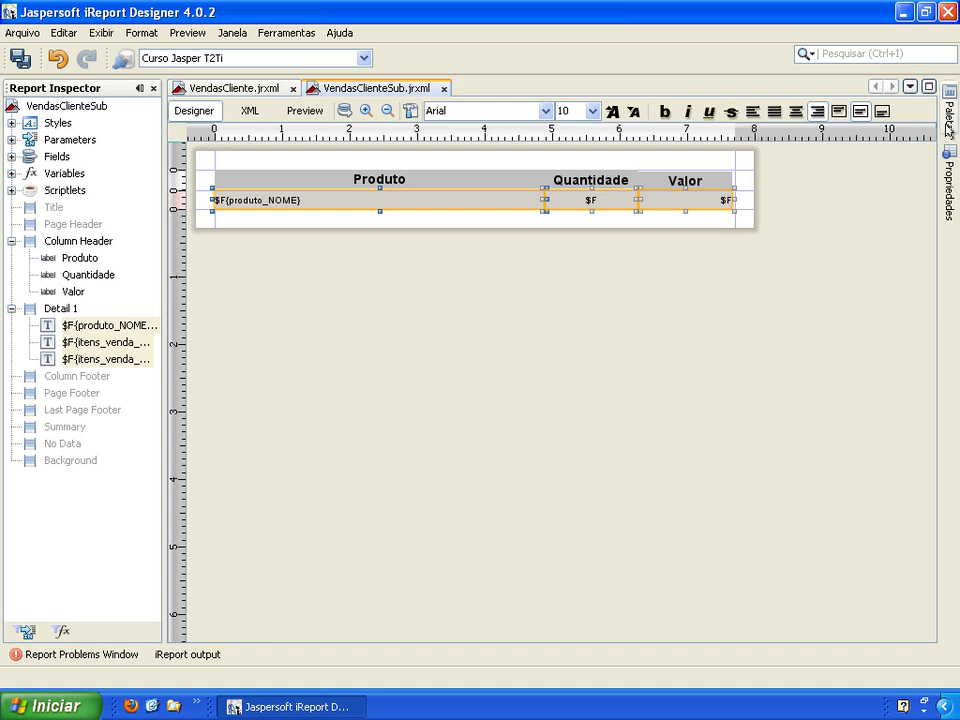
mouse_move(946, 190)
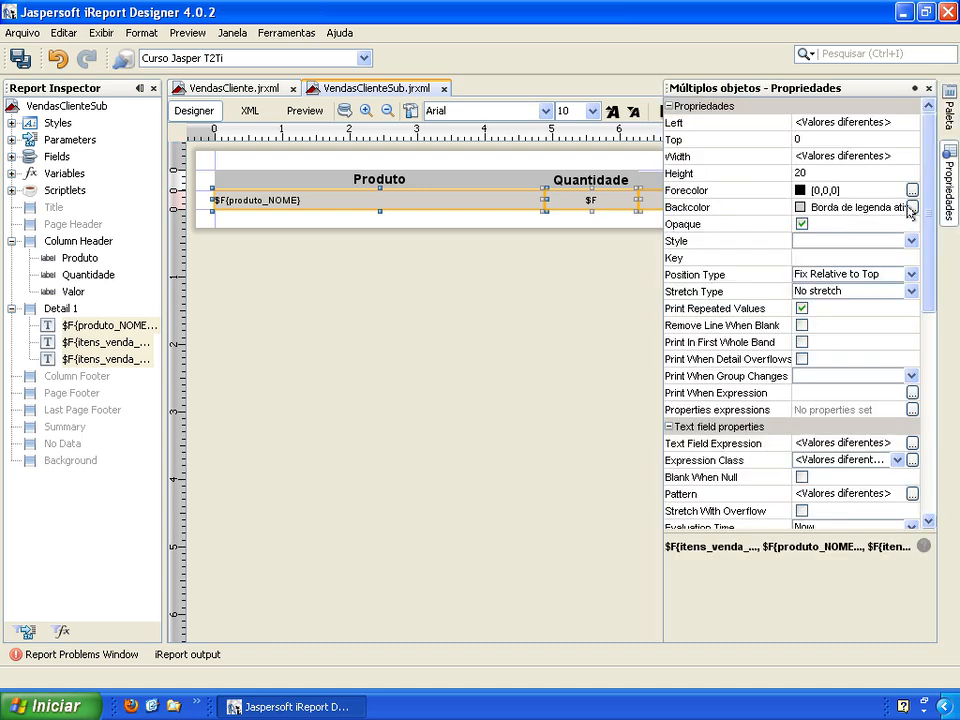
click(911, 207)
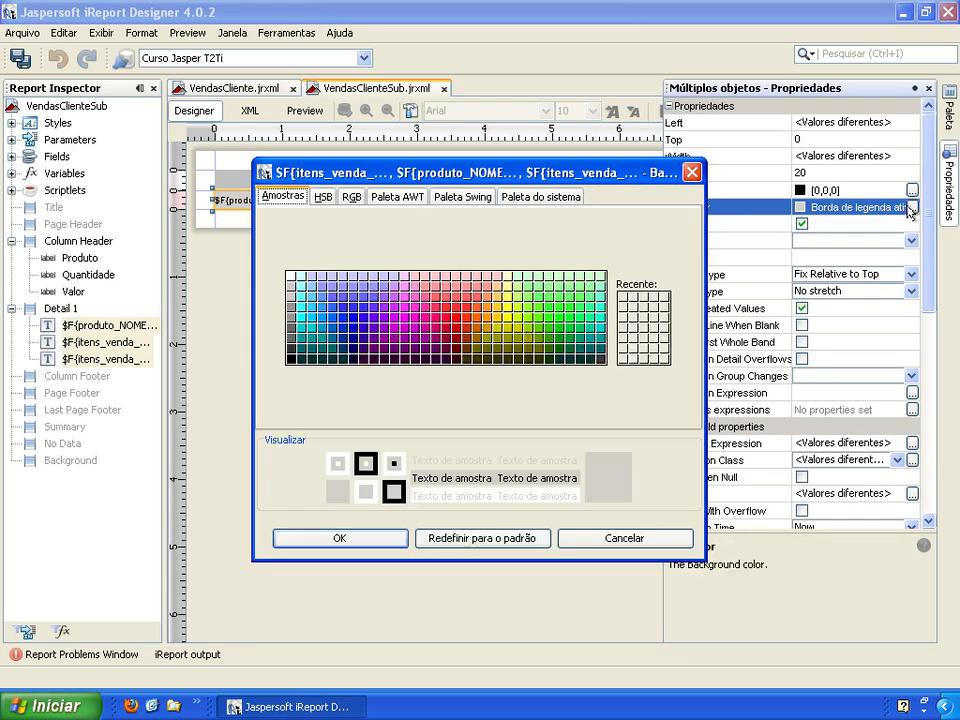
click(393, 199)
drag(522, 302, 522, 352)
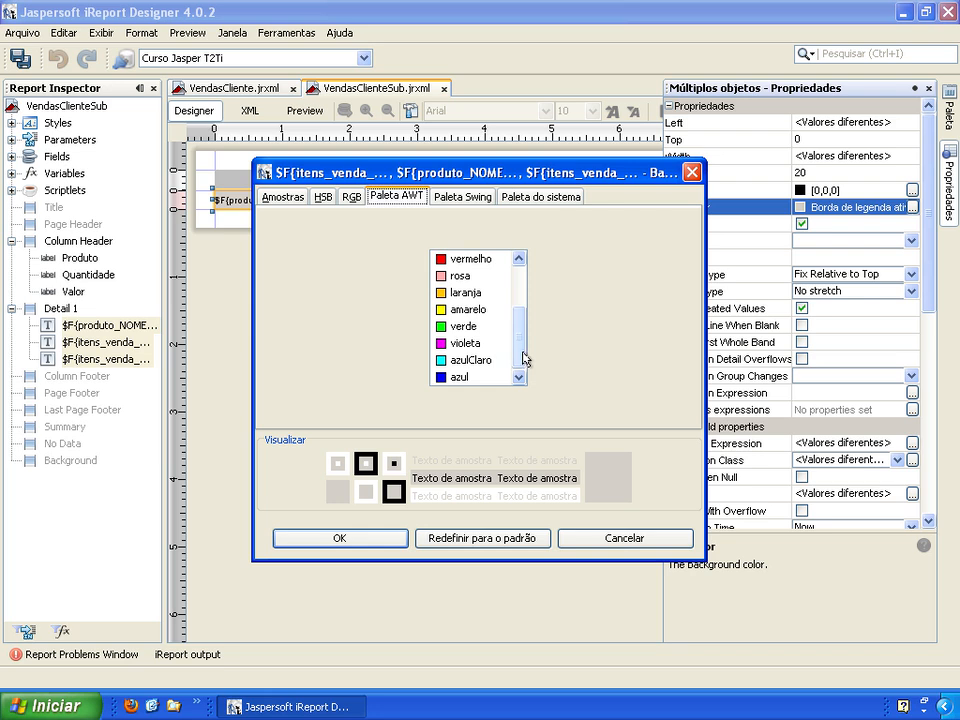
click(539, 196)
click(476, 197)
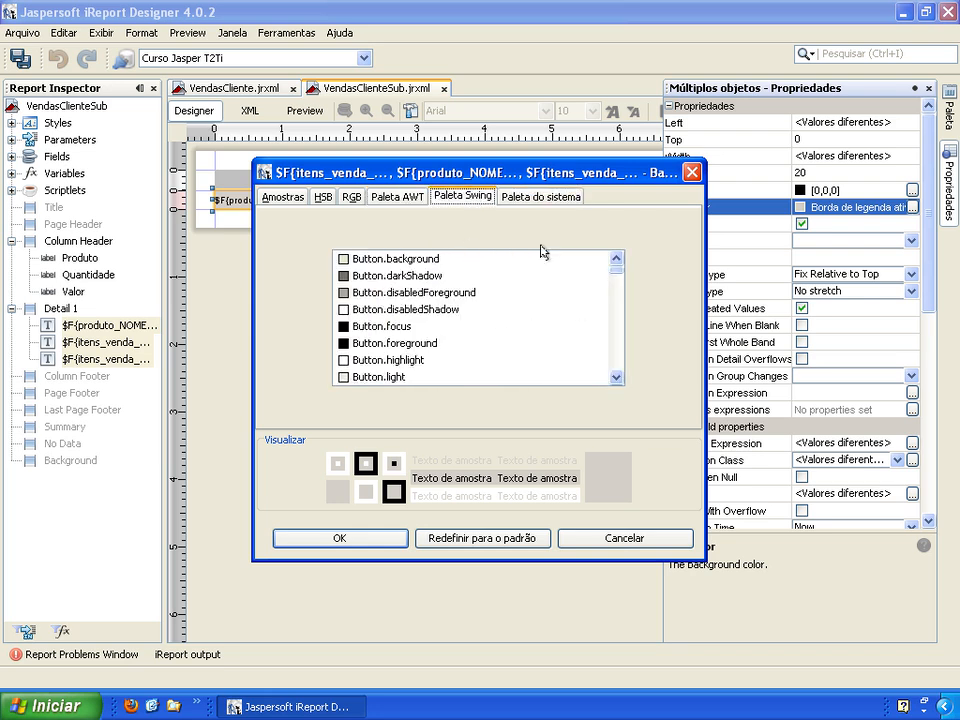
click(539, 197)
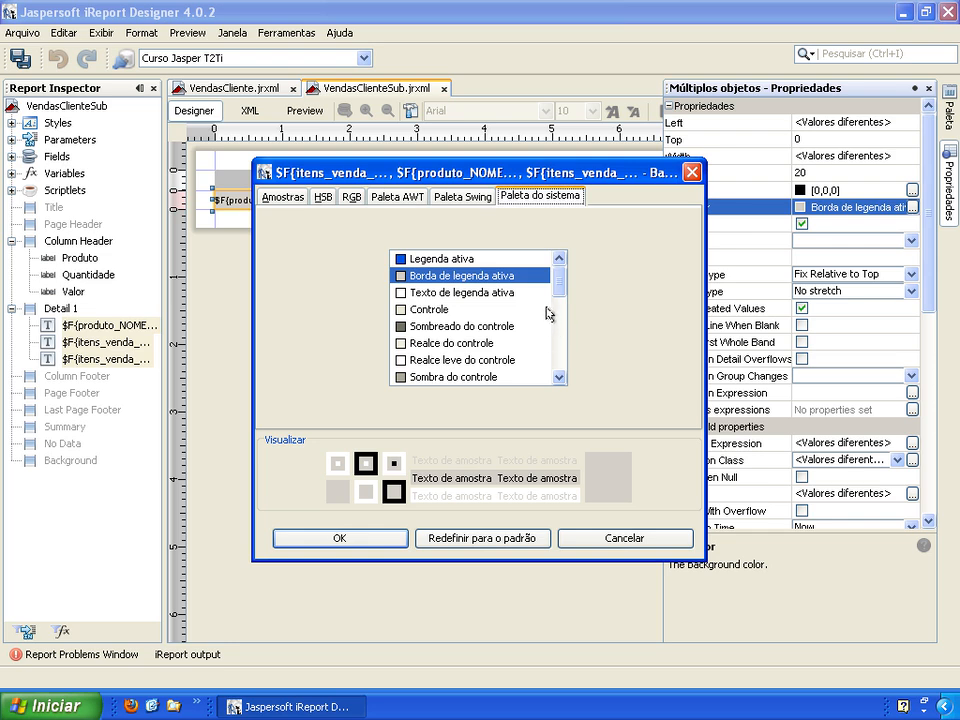
drag(557, 285, 560, 311)
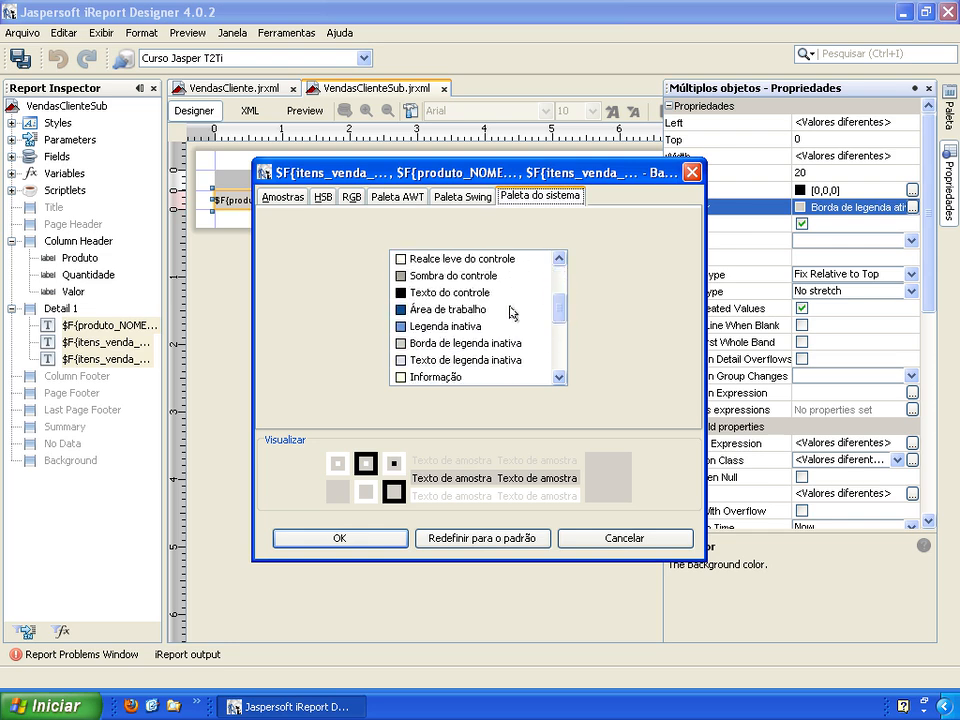
click(436, 328)
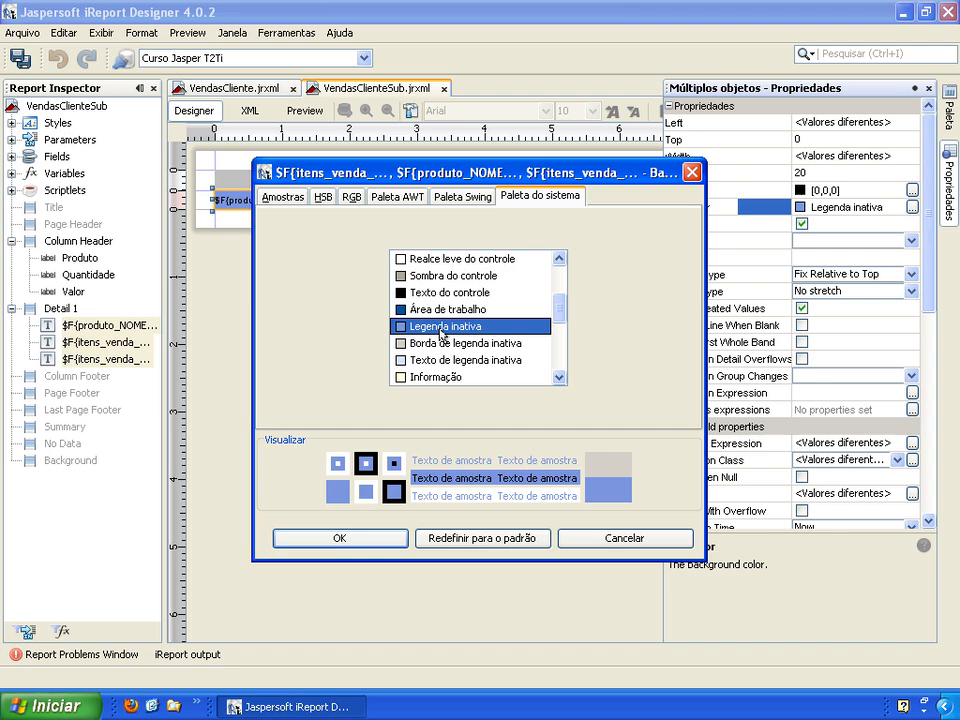
click(336, 539)
click(305, 300)
Preview the subreport with CODIGO_VENDA set to 1, check the header and row colours, and return to the design view
click(311, 112)
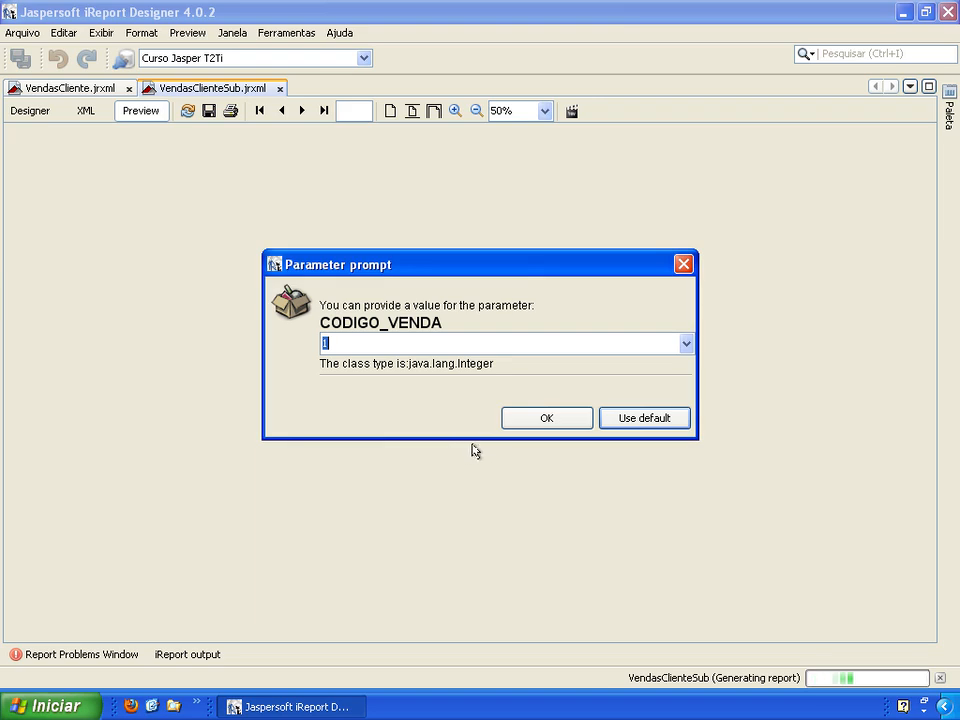
click(519, 420)
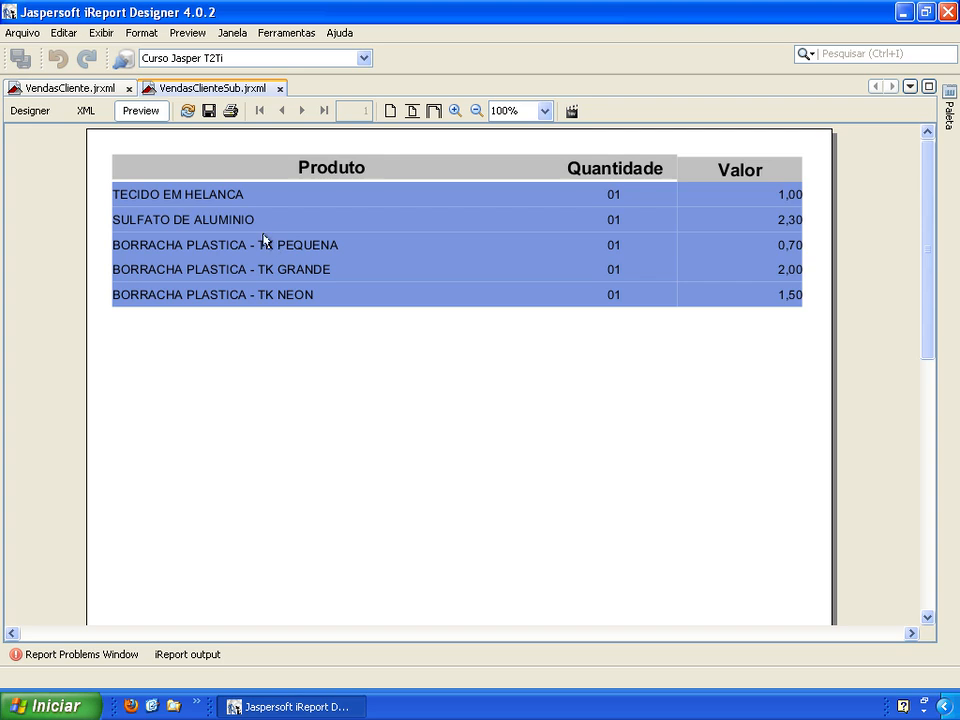
click(27, 112)
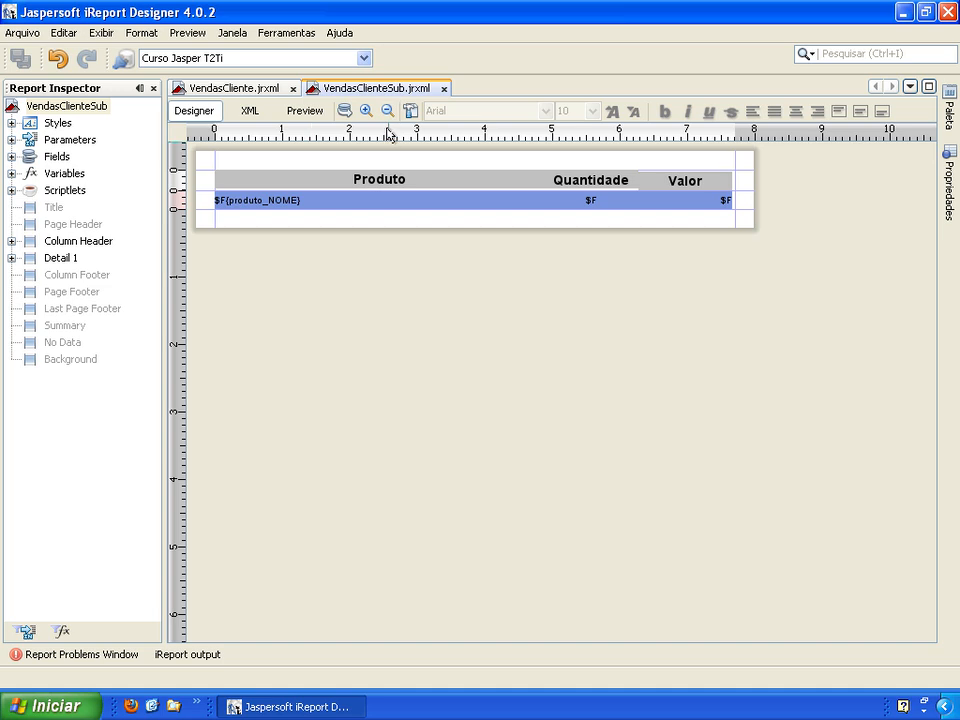
In the VendasCliente report, extend the Detail 1 band downward and add a Subreport element below the client name field
click(248, 90)
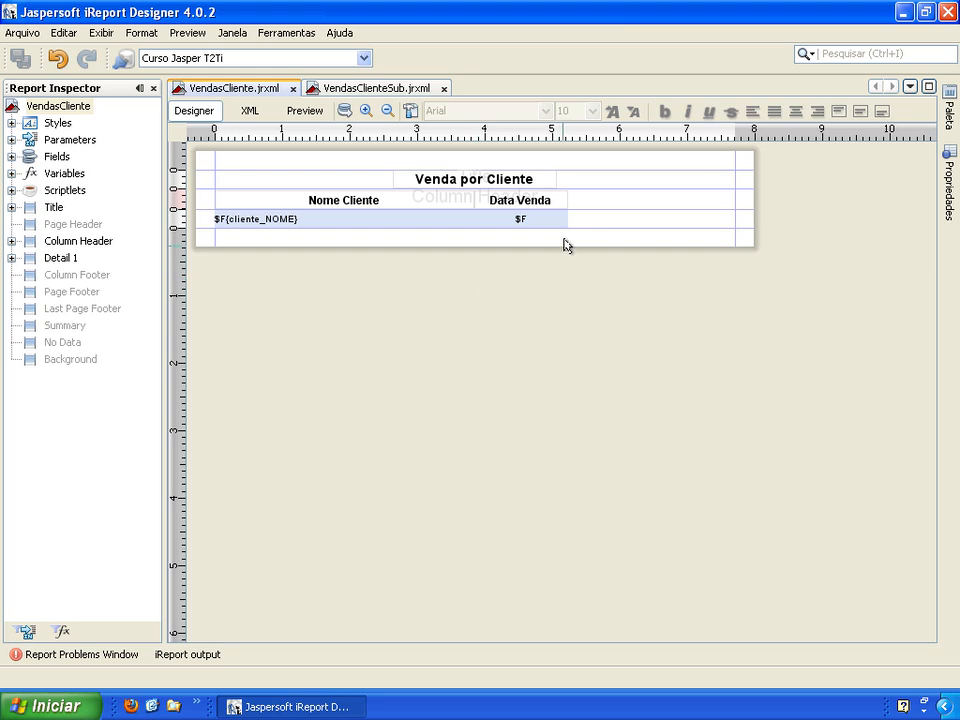
drag(575, 226, 579, 296)
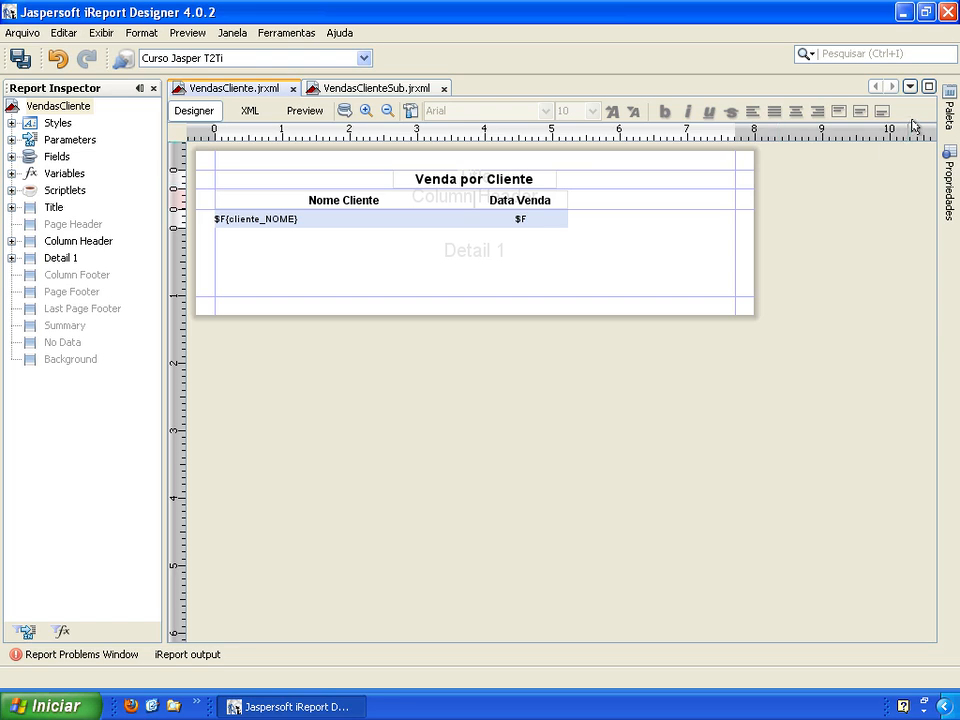
click(944, 115)
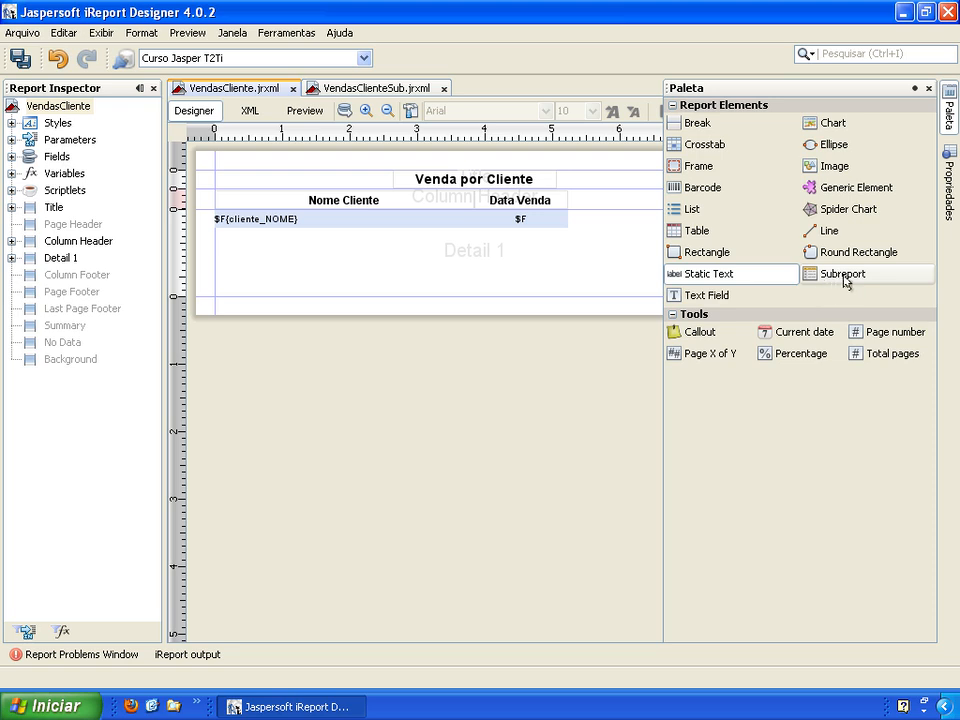
drag(843, 282, 424, 268)
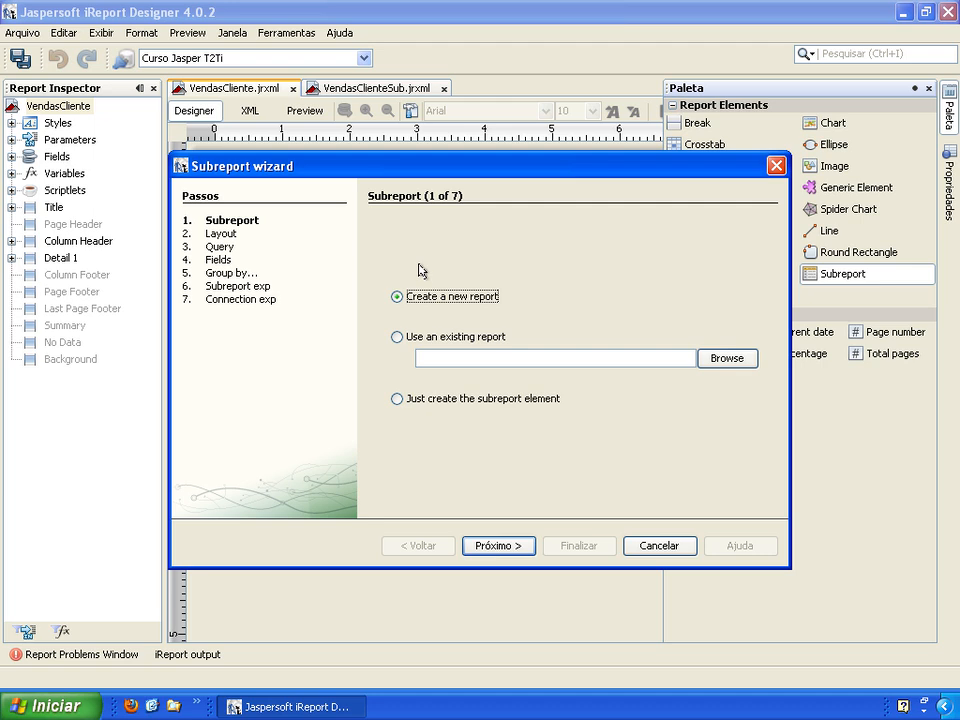
drag(439, 171, 373, 150)
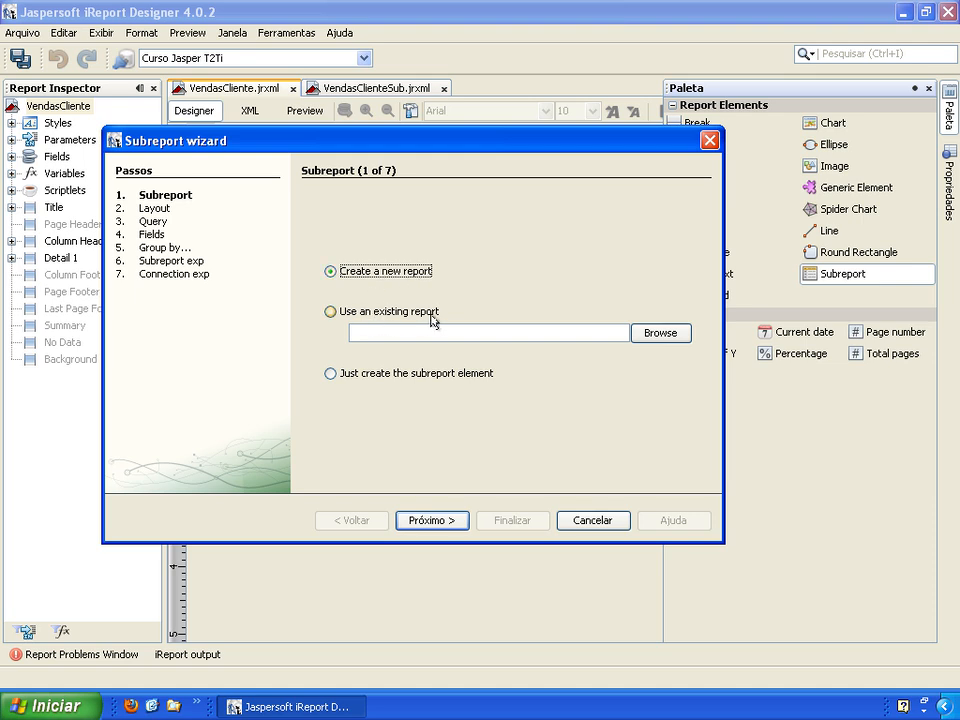
Base the subreport on the existing VendasClienteSub.jrxml from the reltorios folder, using the same connection as the master report
click(331, 312)
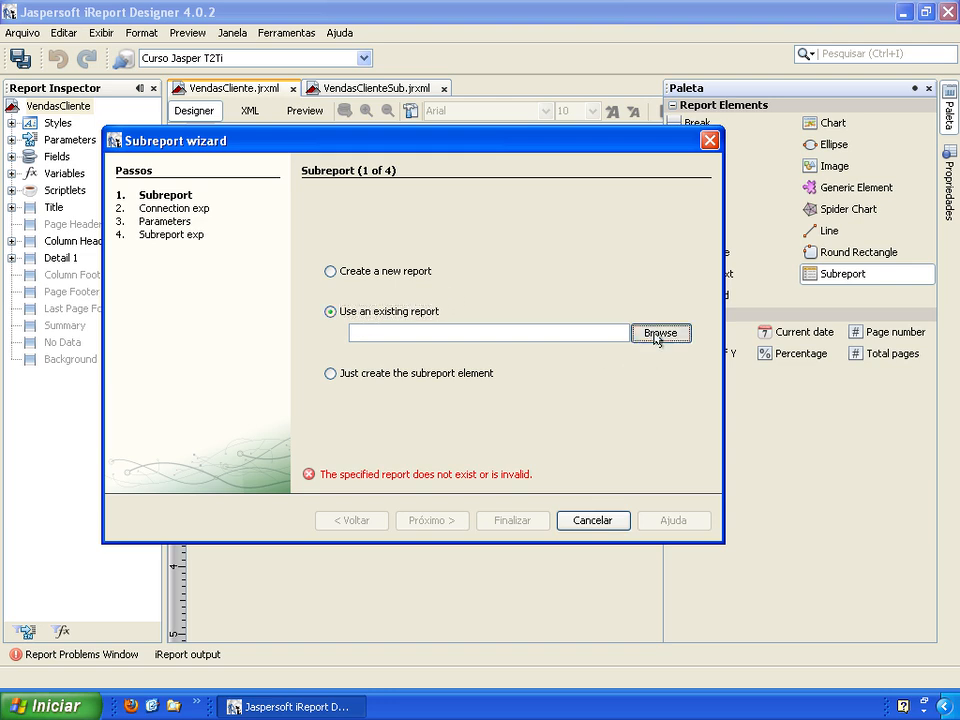
click(659, 333)
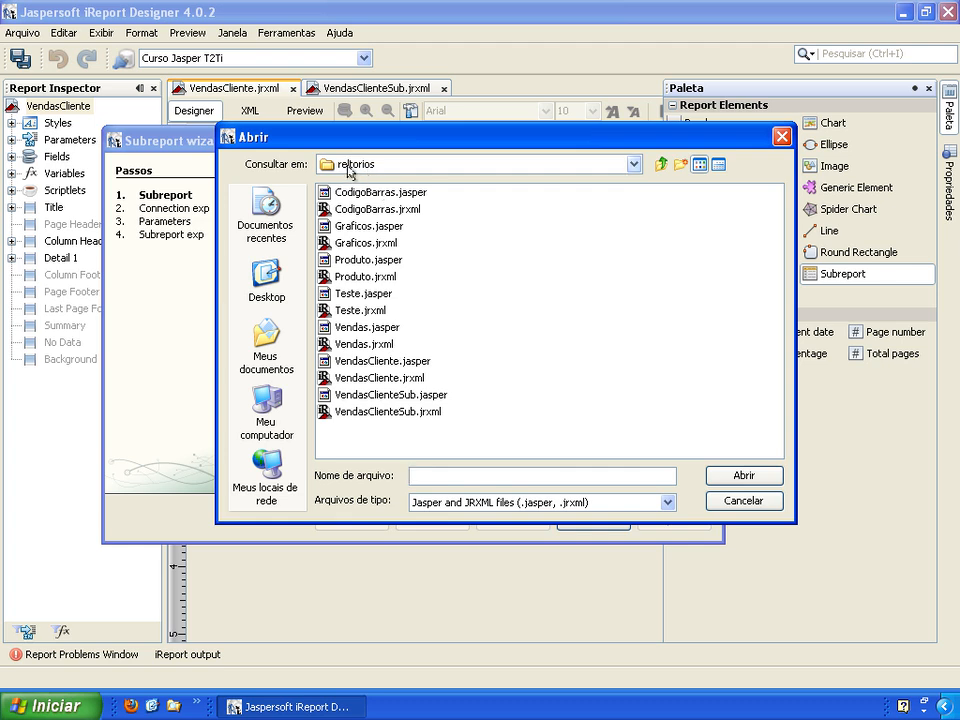
click(369, 413)
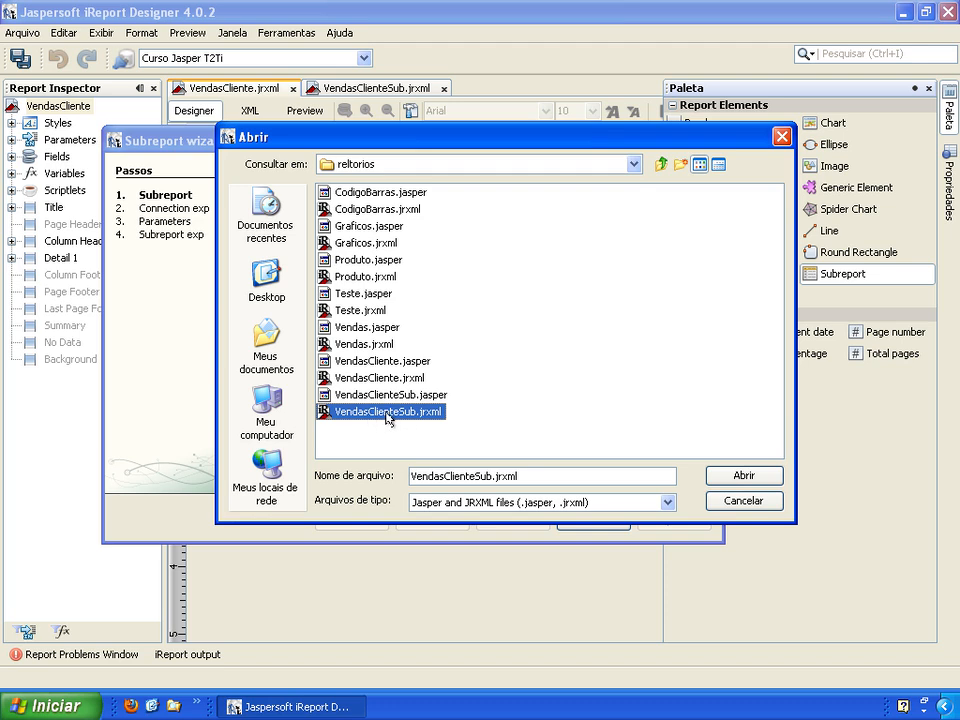
click(744, 476)
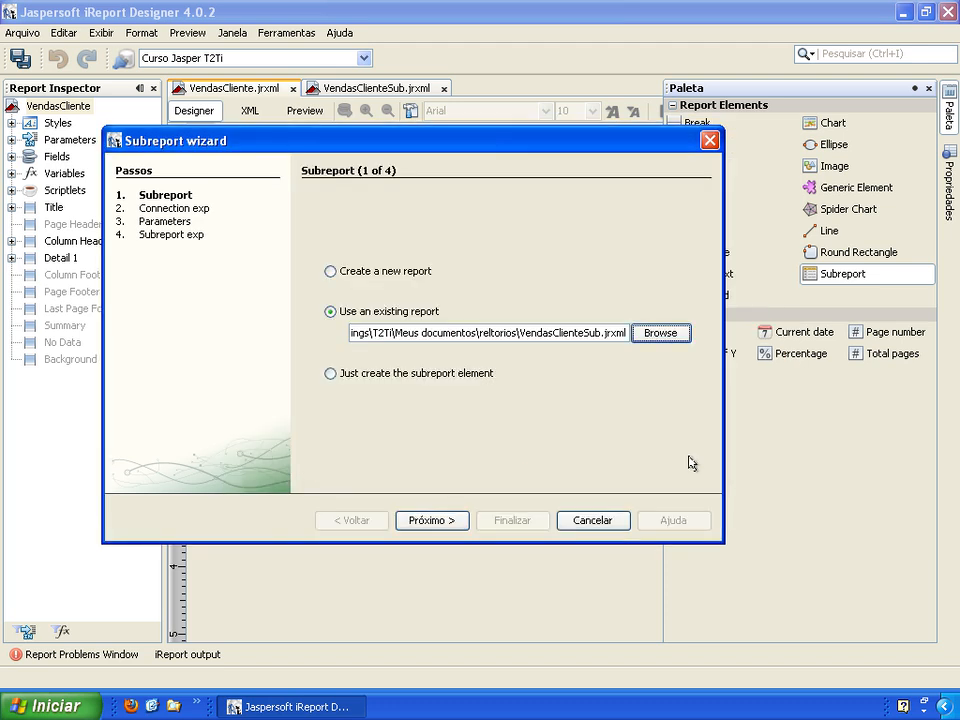
click(432, 517)
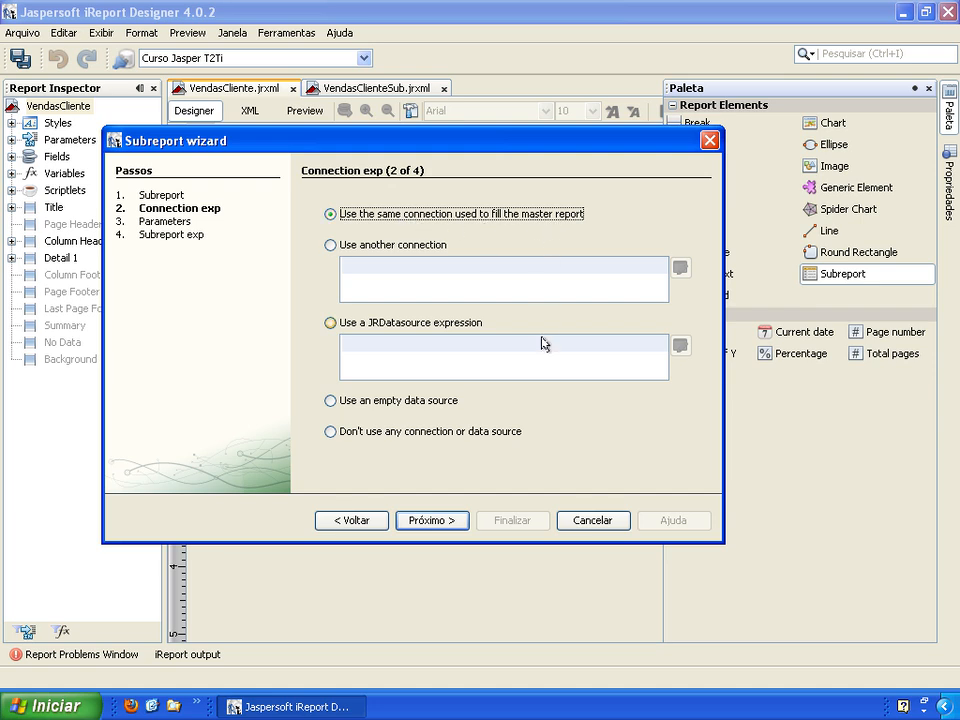
click(432, 521)
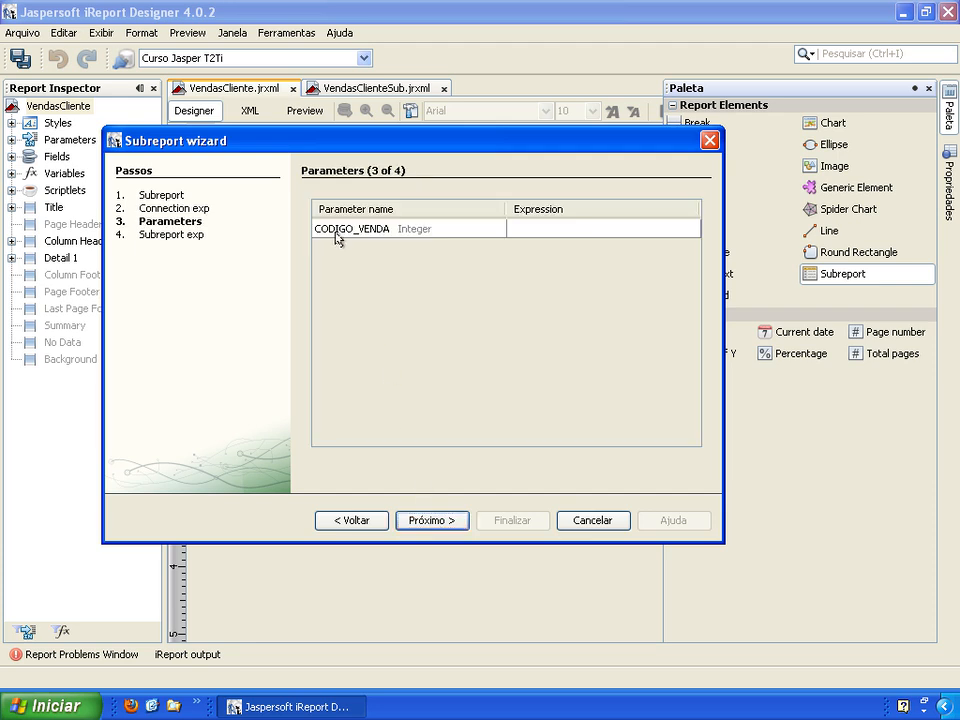
Pass the venda_ID field to the subreport's CODIGO_VENDA parameter, store the directory name in a parameter, and finish the subreport wizard
click(526, 229)
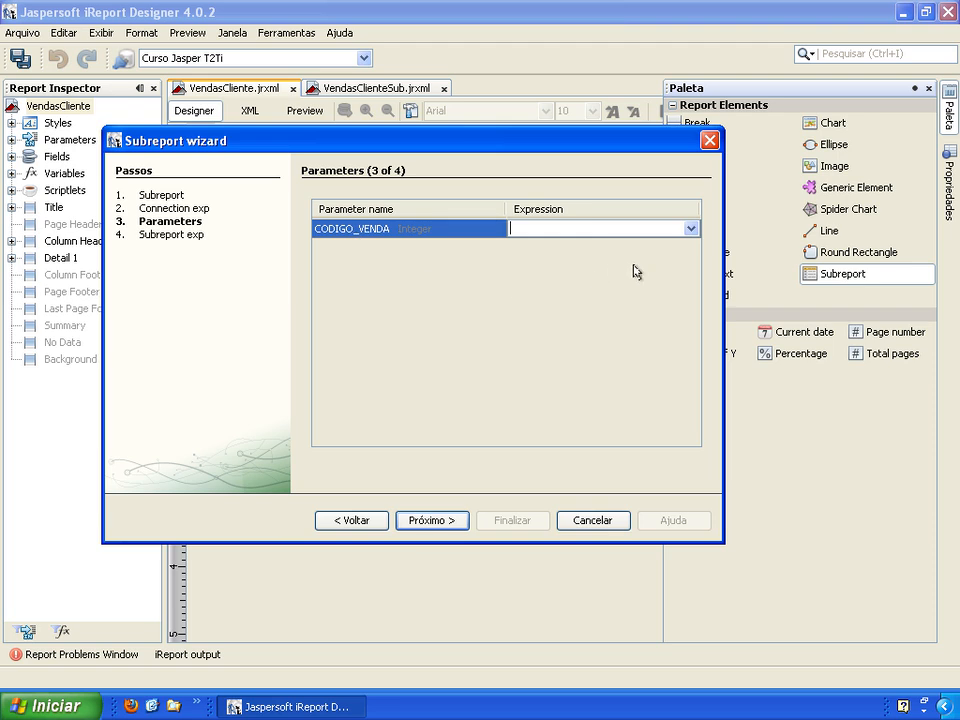
click(689, 230)
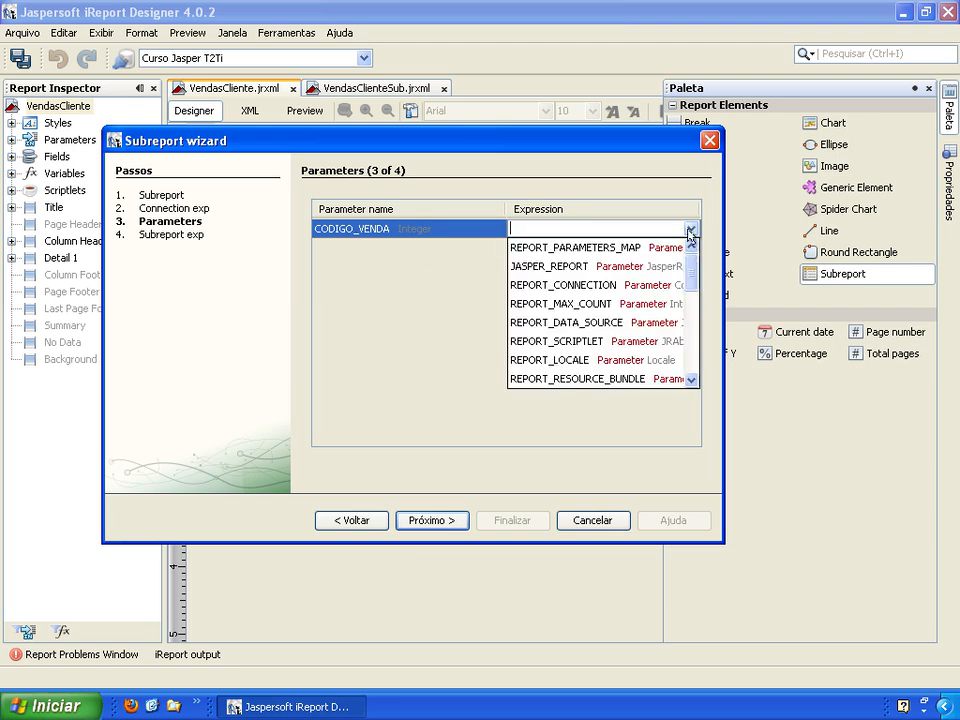
drag(689, 270, 691, 354)
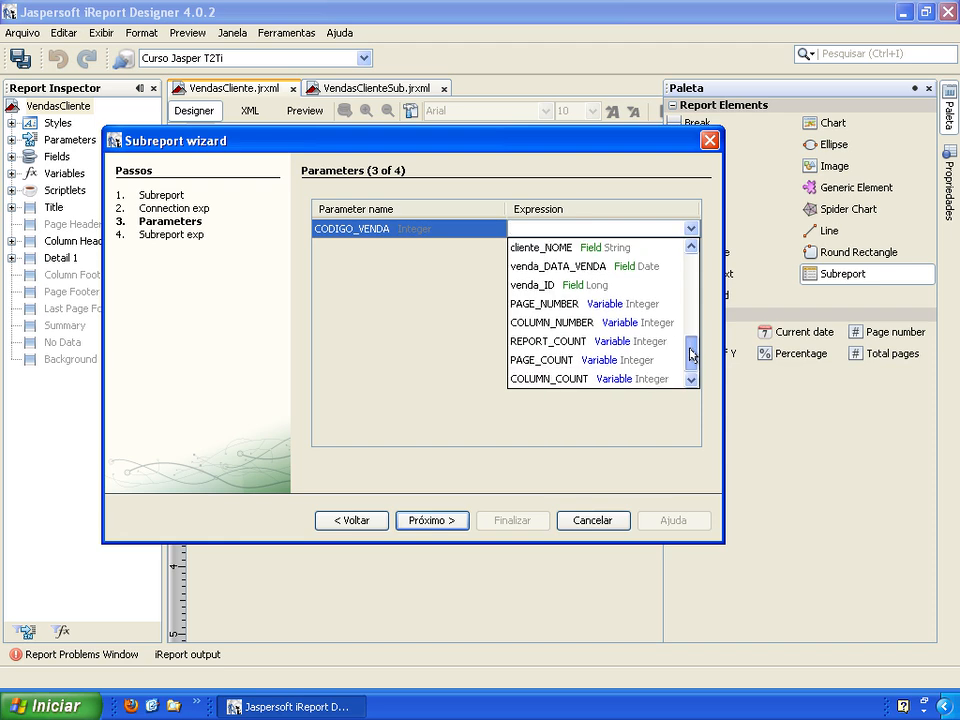
click(537, 290)
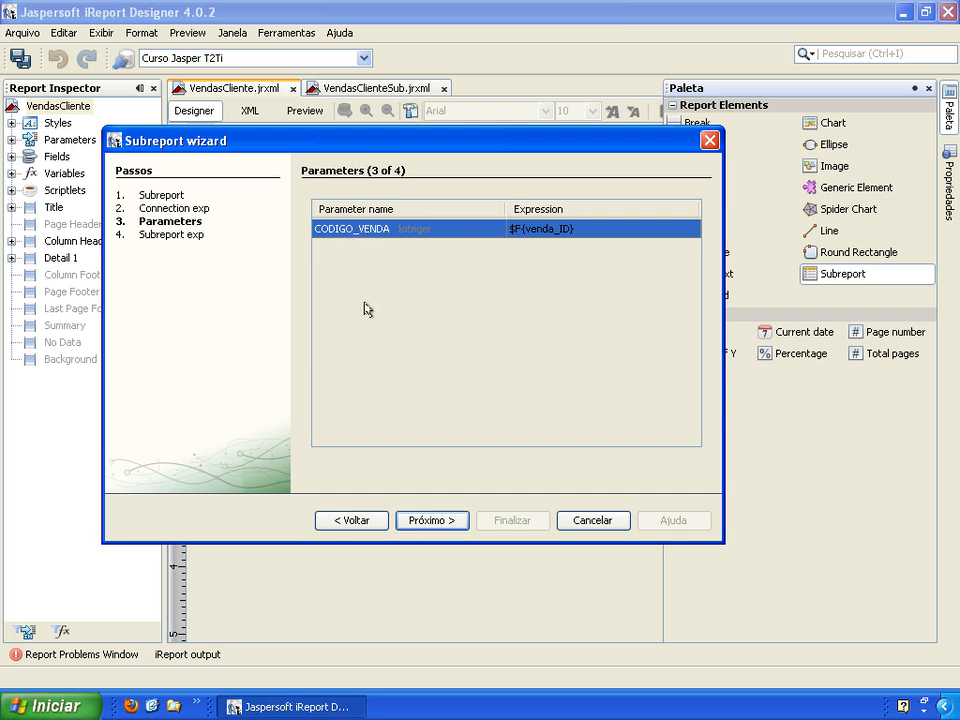
click(440, 522)
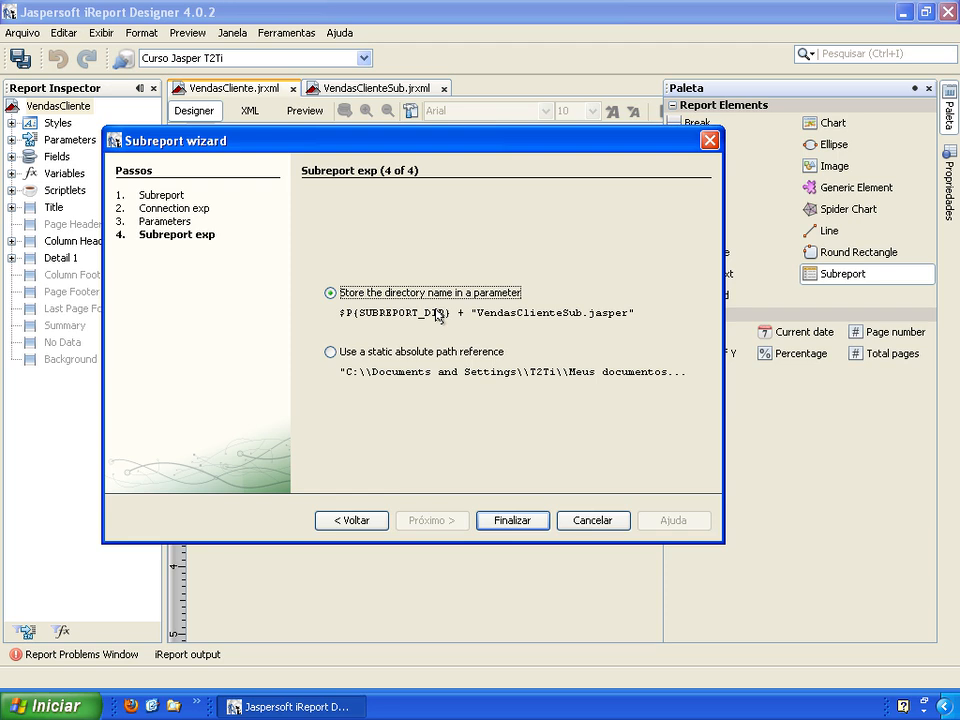
click(512, 522)
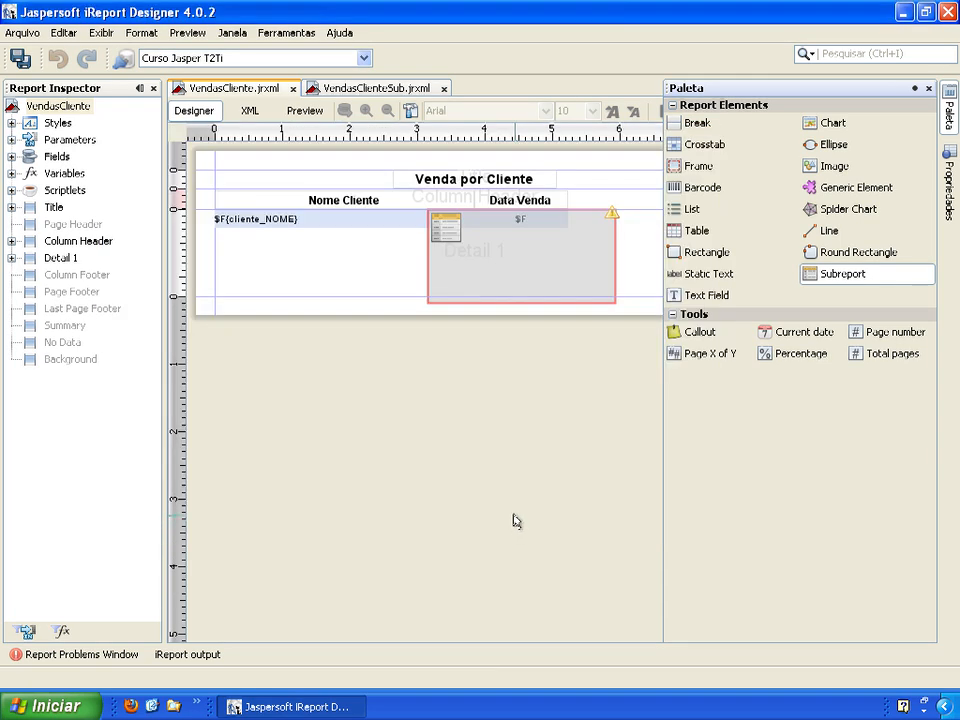
Fit the subreport as a thin strip across the full column width below the client name field, and shrink the Detail 1 band to its lower edge
drag(510, 264, 311, 249)
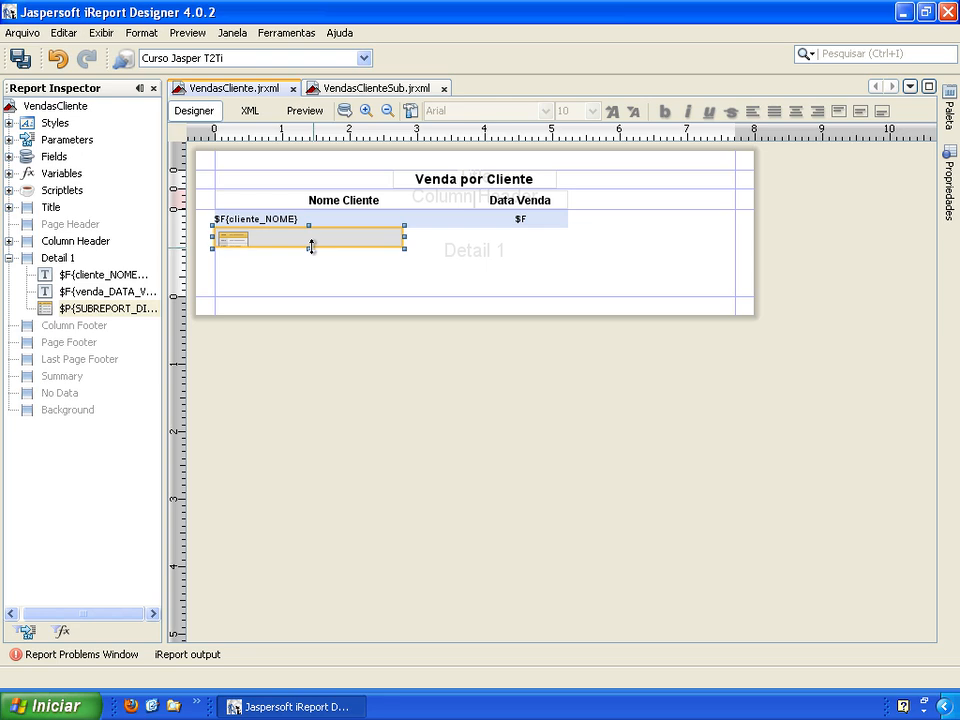
drag(403, 243, 729, 242)
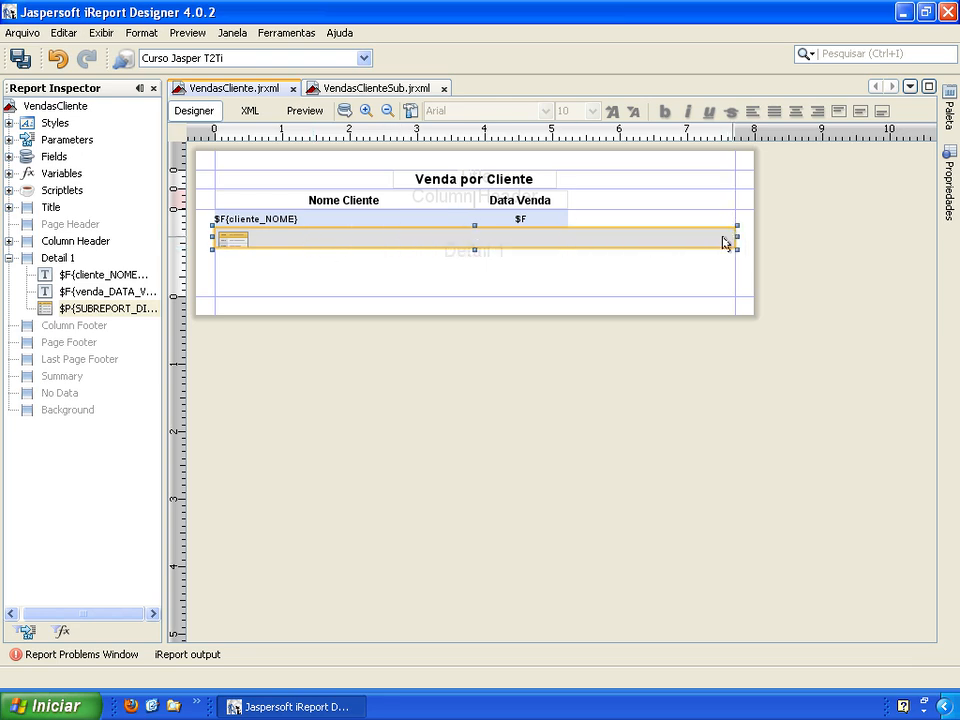
click(471, 266)
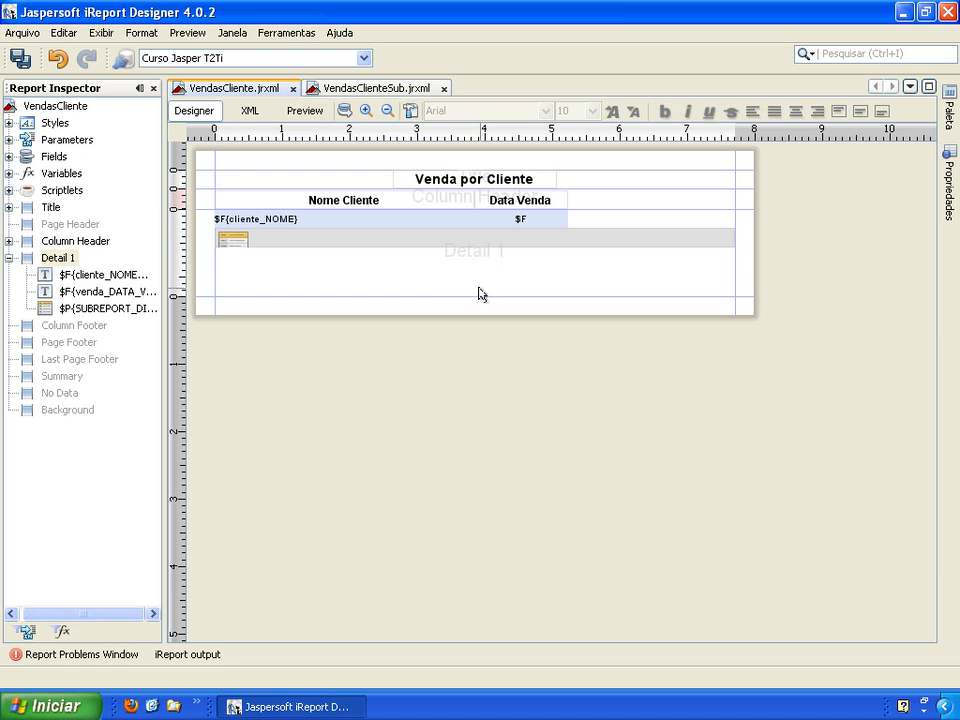
drag(483, 293, 483, 248)
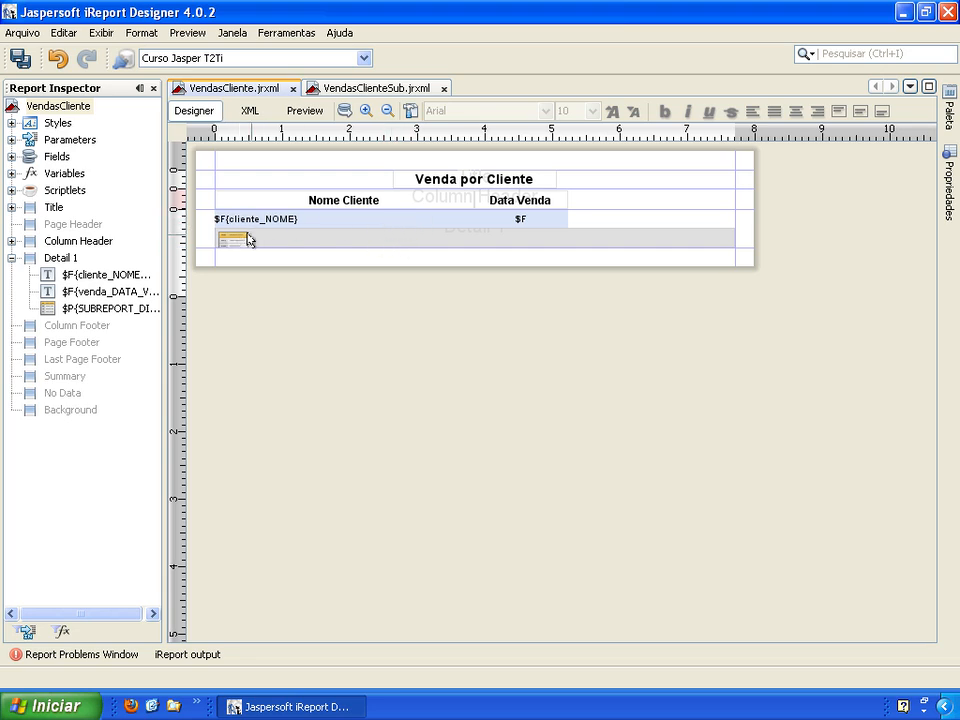
Widen the report inspector and examine the SUBREPORT_DIR parameter of the VendasCliente report
drag(165, 225, 240, 228)
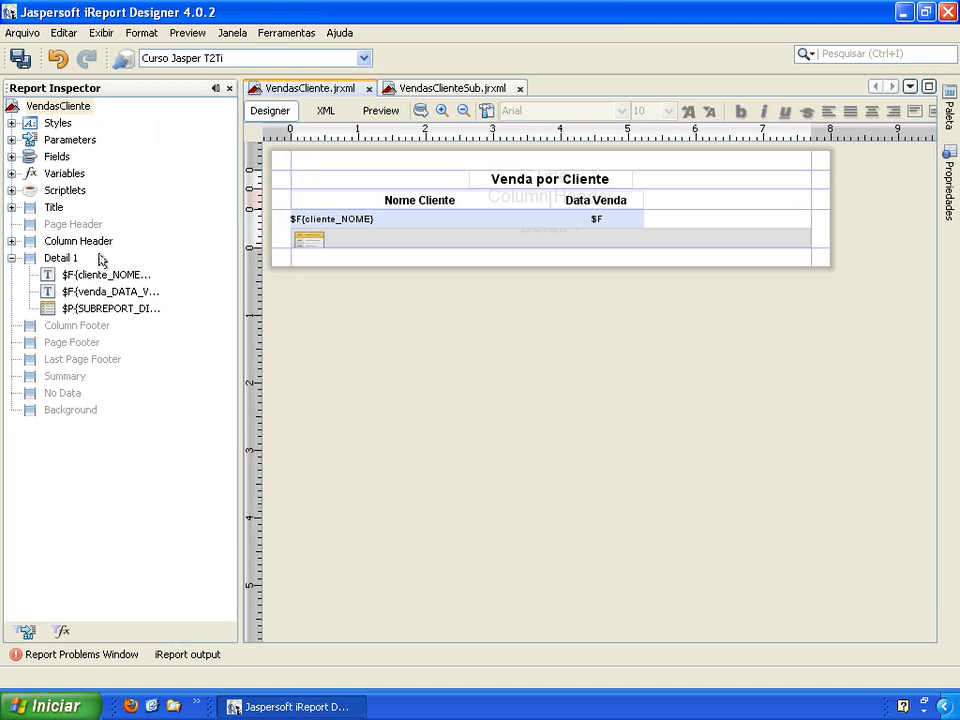
click(11, 140)
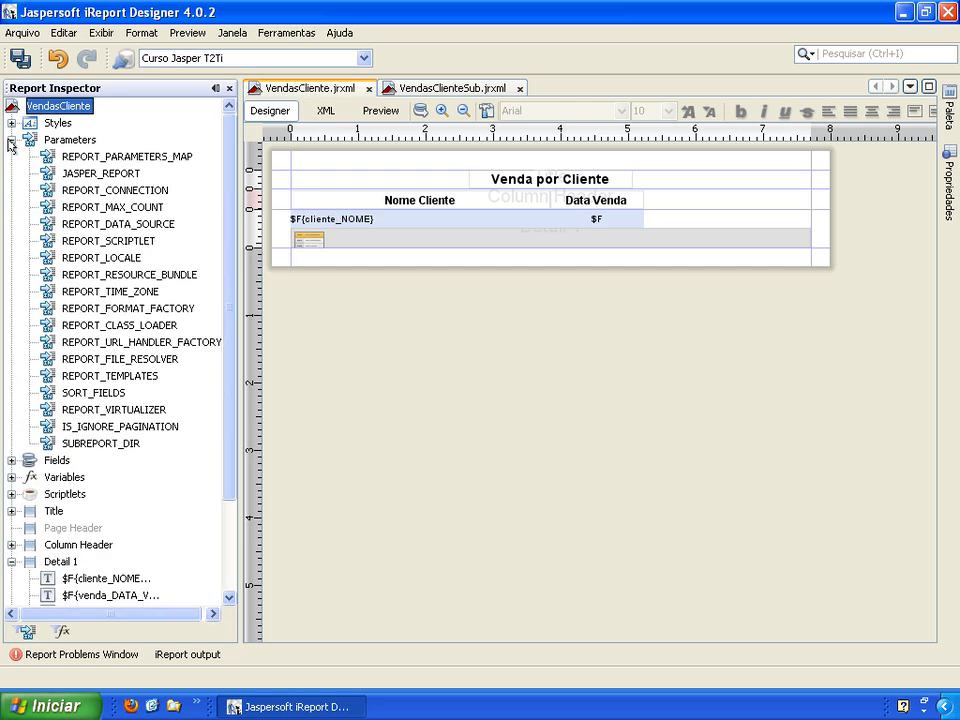
click(95, 445)
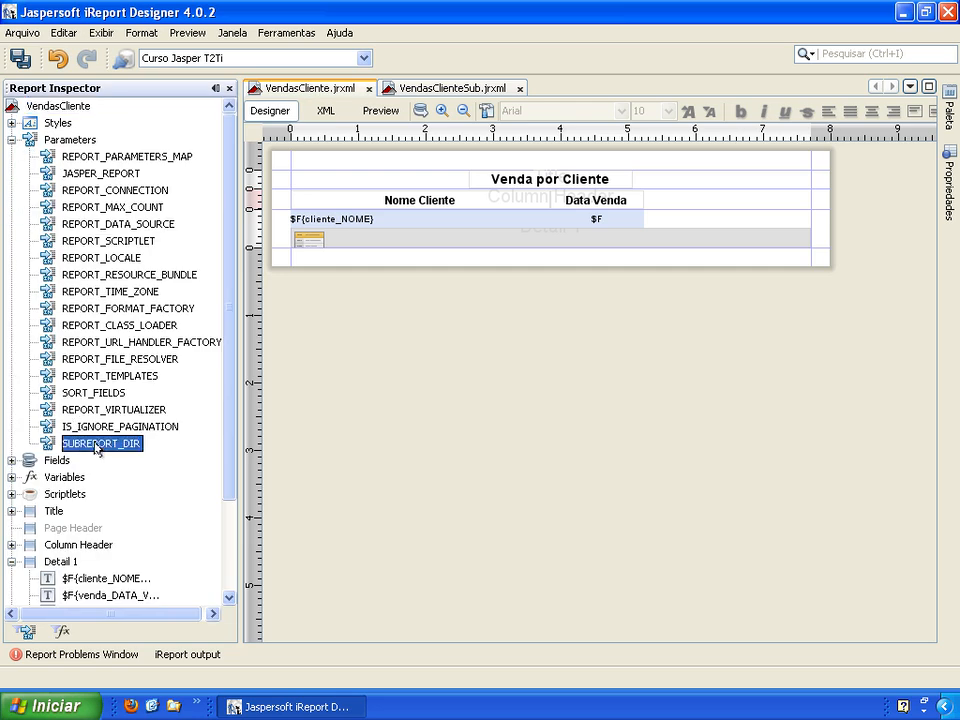
click(942, 190)
Examine the subreport element's Subreport Expression, checking its directory parameter and compiled file name, and close the expression editor
click(395, 243)
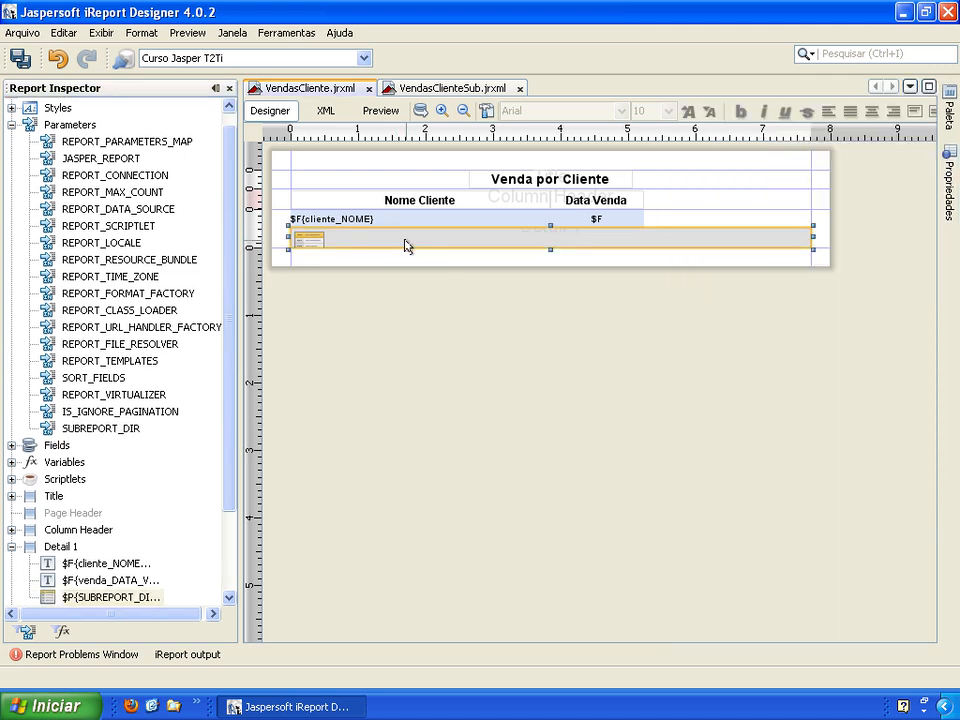
click(944, 188)
scroll(799, 306, down, 3)
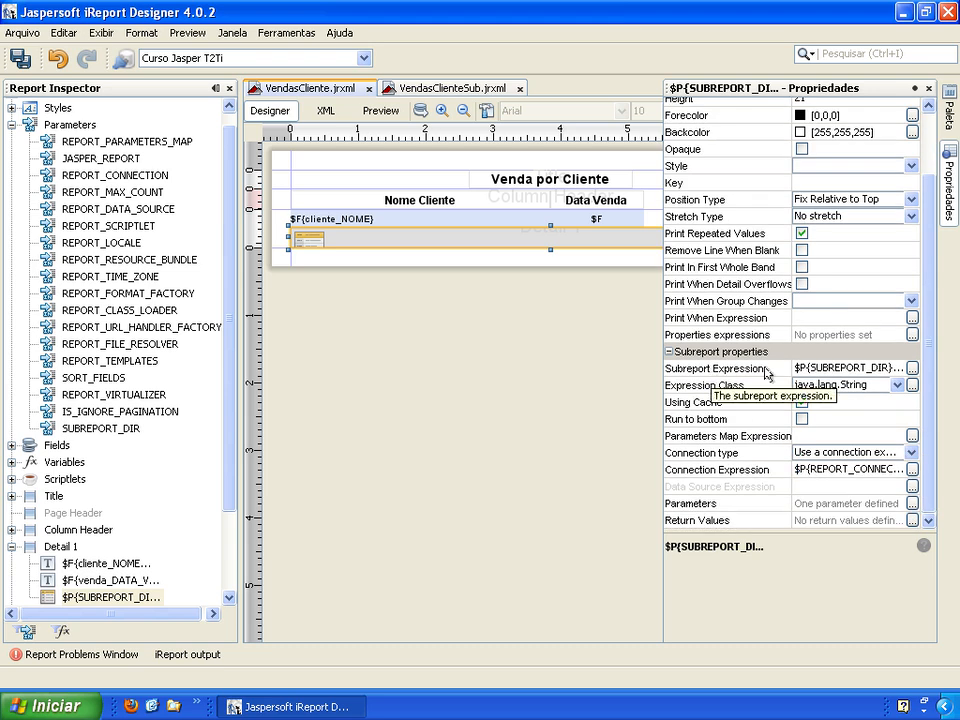
click(911, 368)
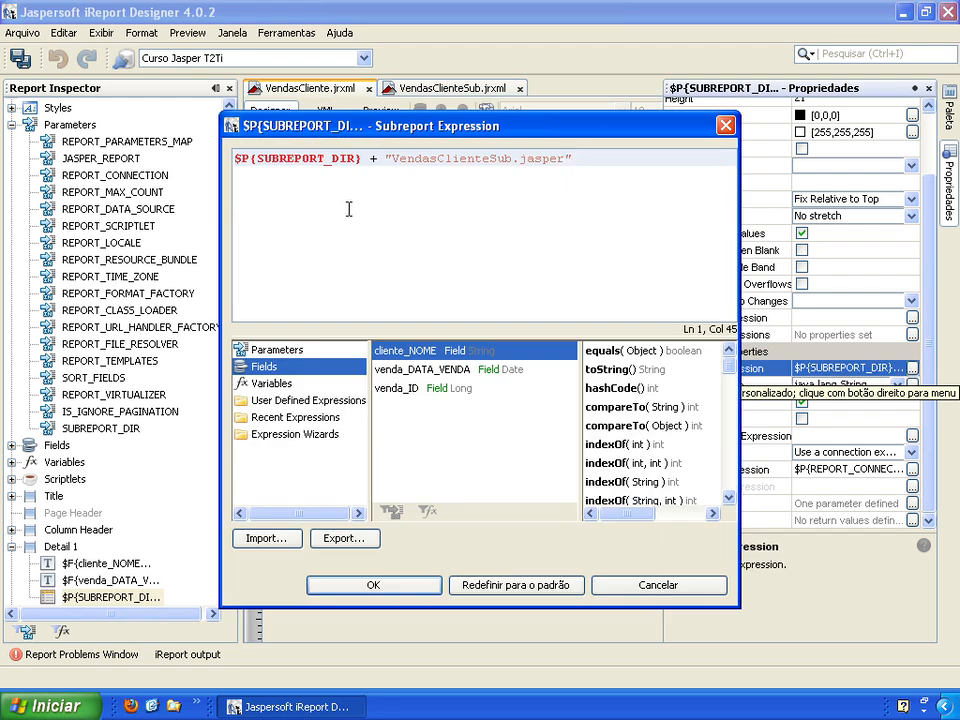
drag(362, 158, 236, 158)
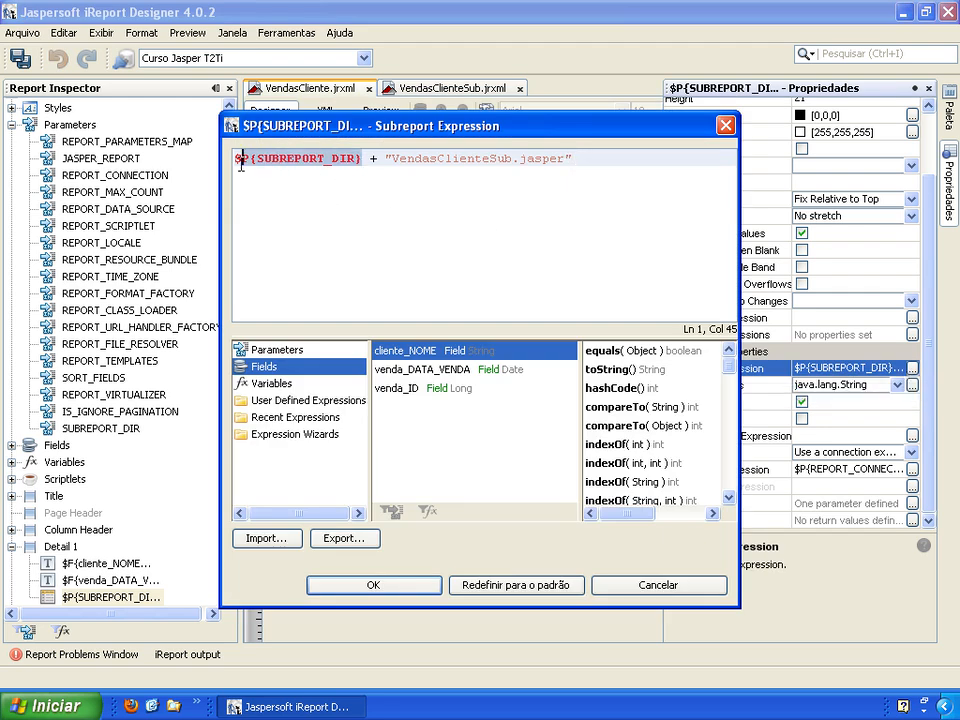
click(294, 183)
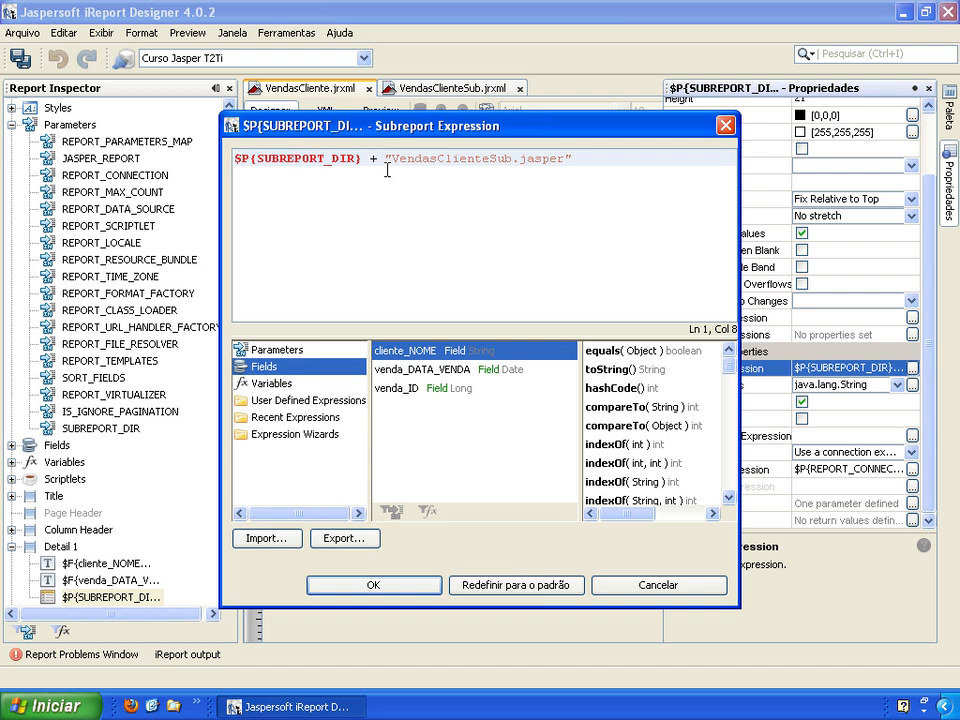
drag(393, 160, 566, 160)
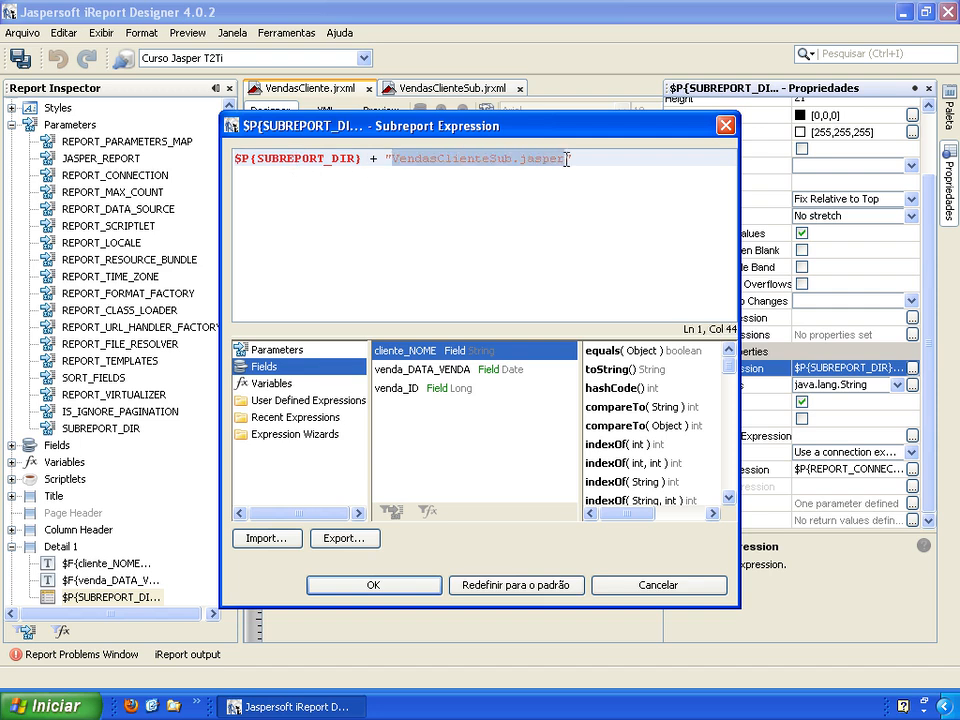
click(476, 197)
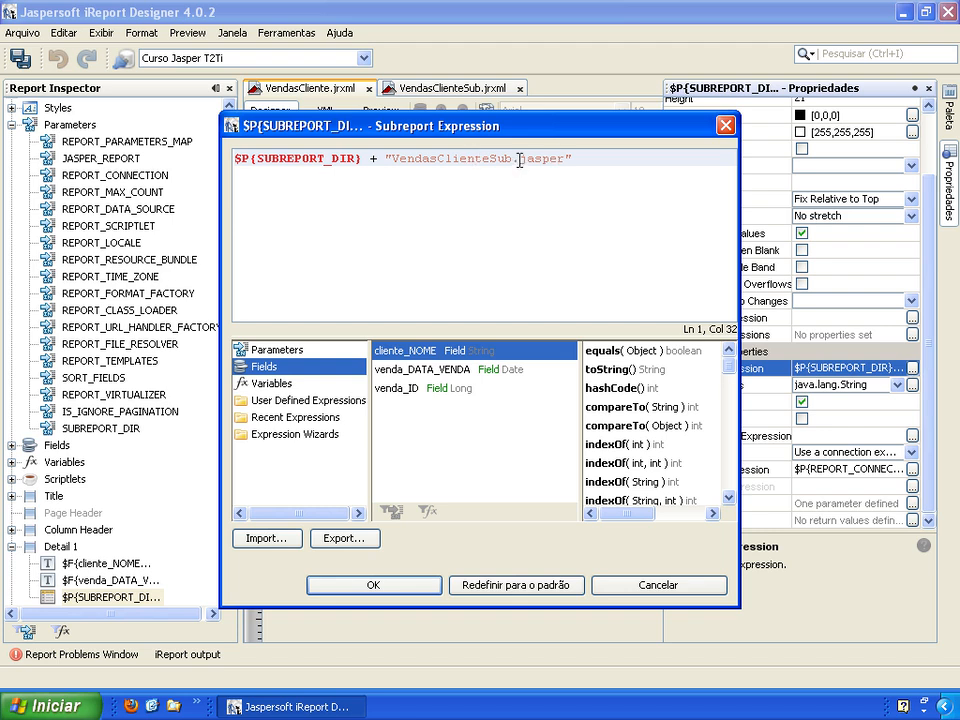
drag(362, 157, 233, 157)
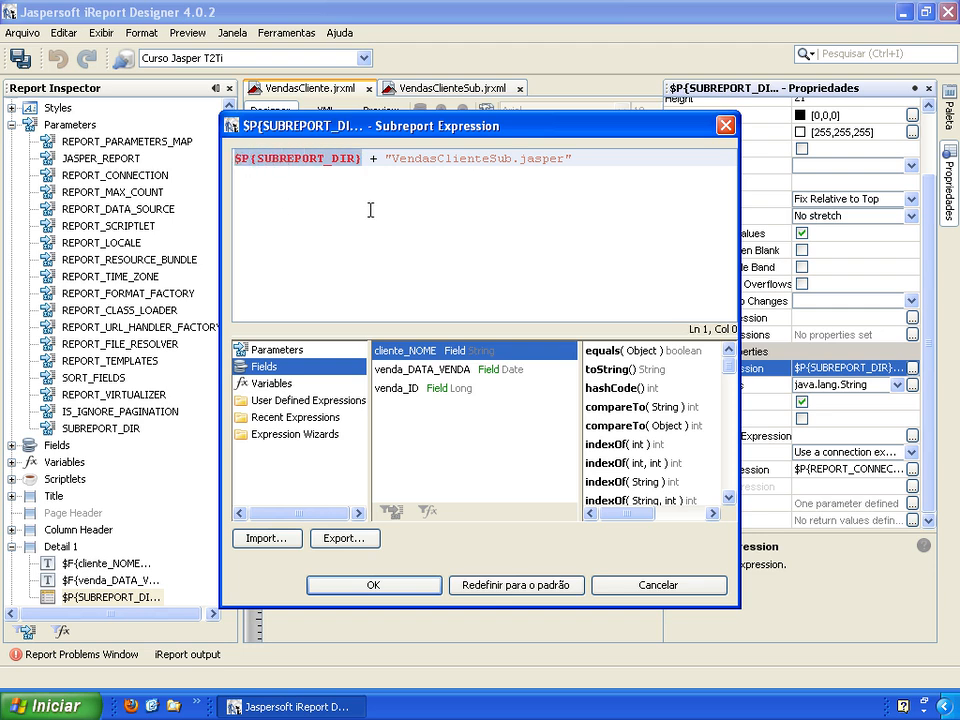
click(374, 585)
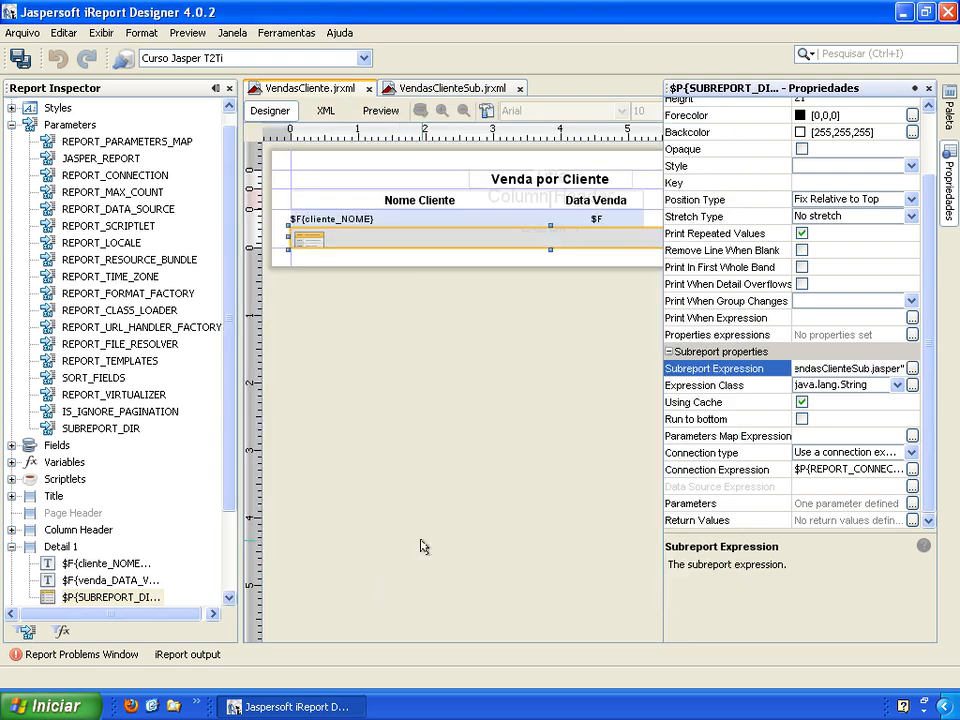
Preview the VendasCliente report, read the full compilation and fill output, and return to the design view
click(373, 115)
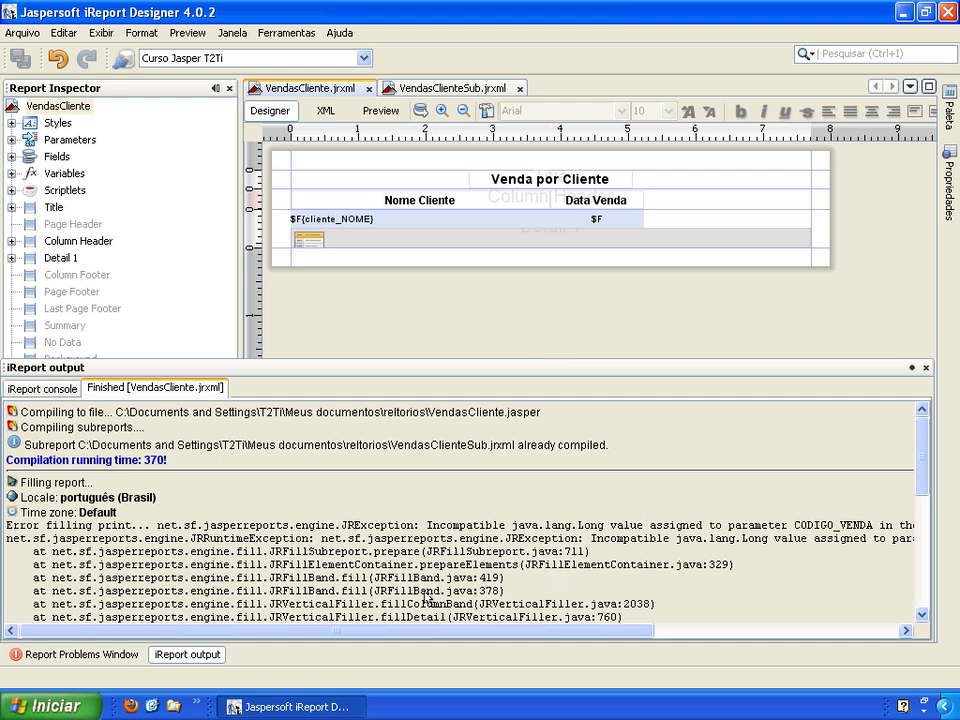
click(425, 629)
drag(425, 629, 649, 615)
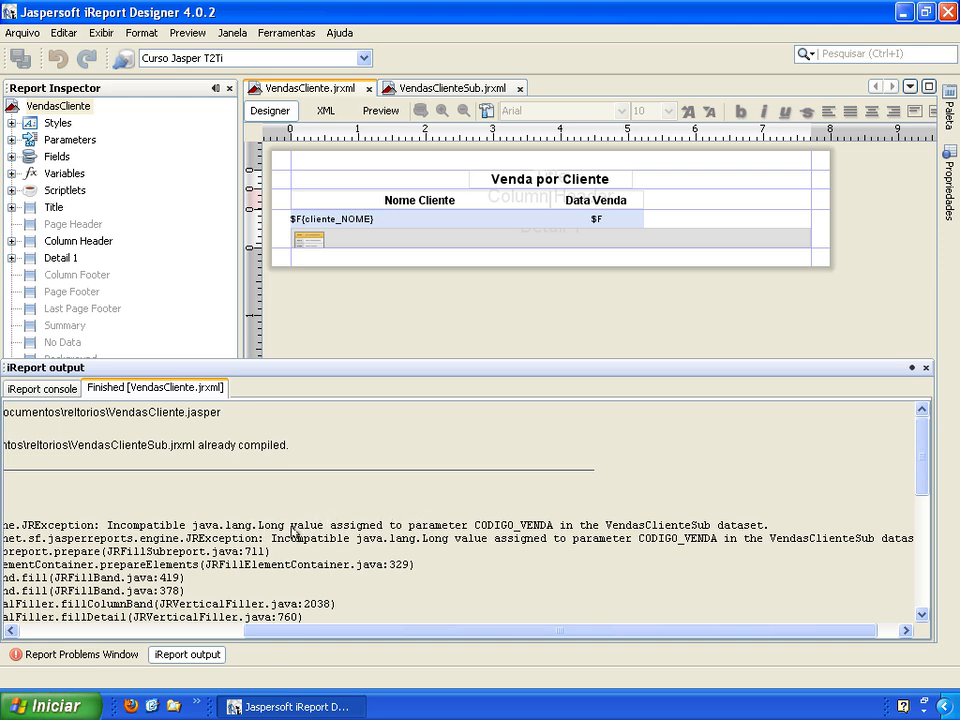
drag(491, 634, 129, 634)
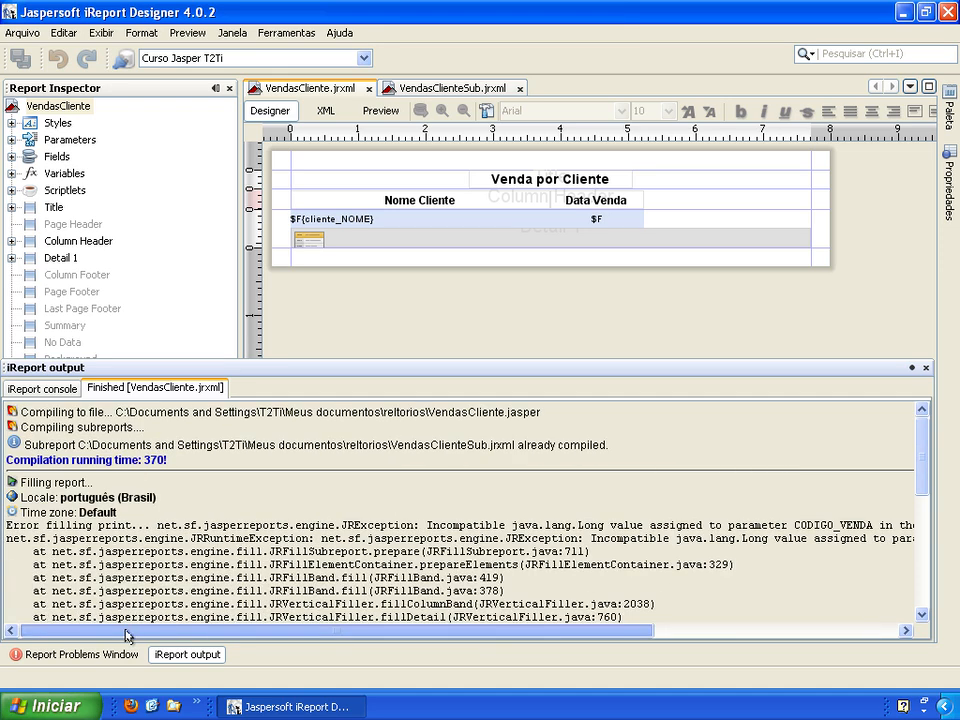
click(426, 339)
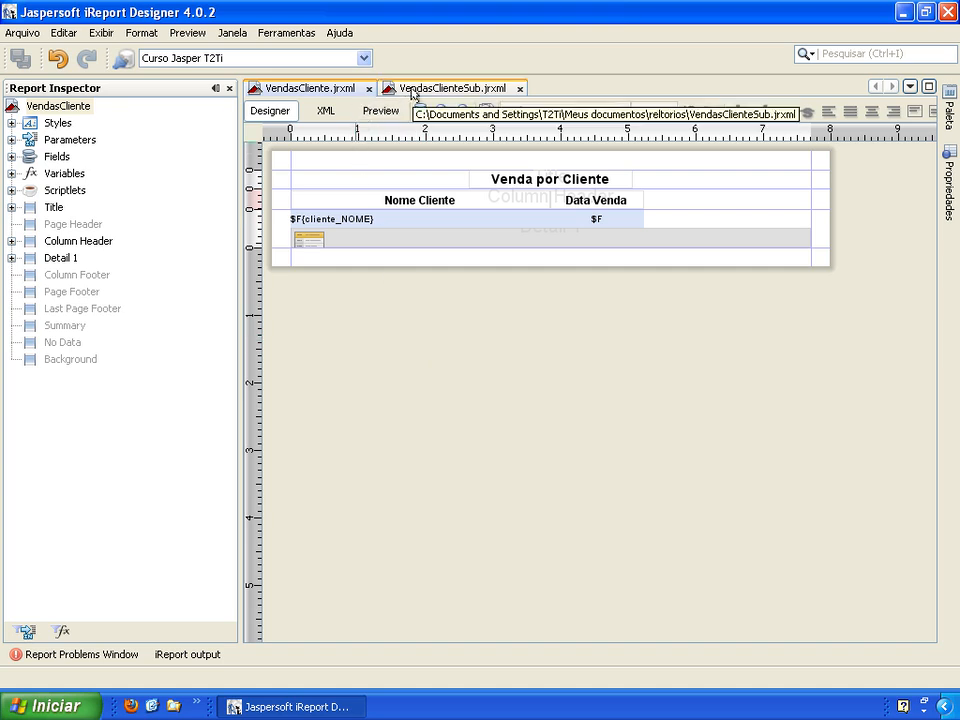
Check the field class of venda_ID in the VendasCliente report
click(12, 157)
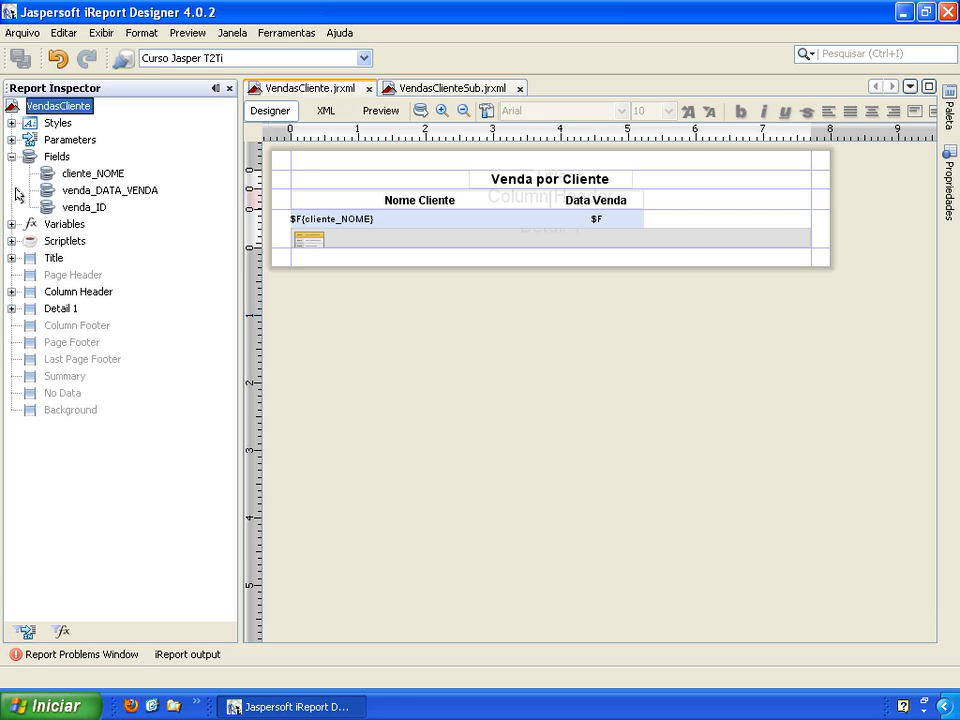
click(82, 210)
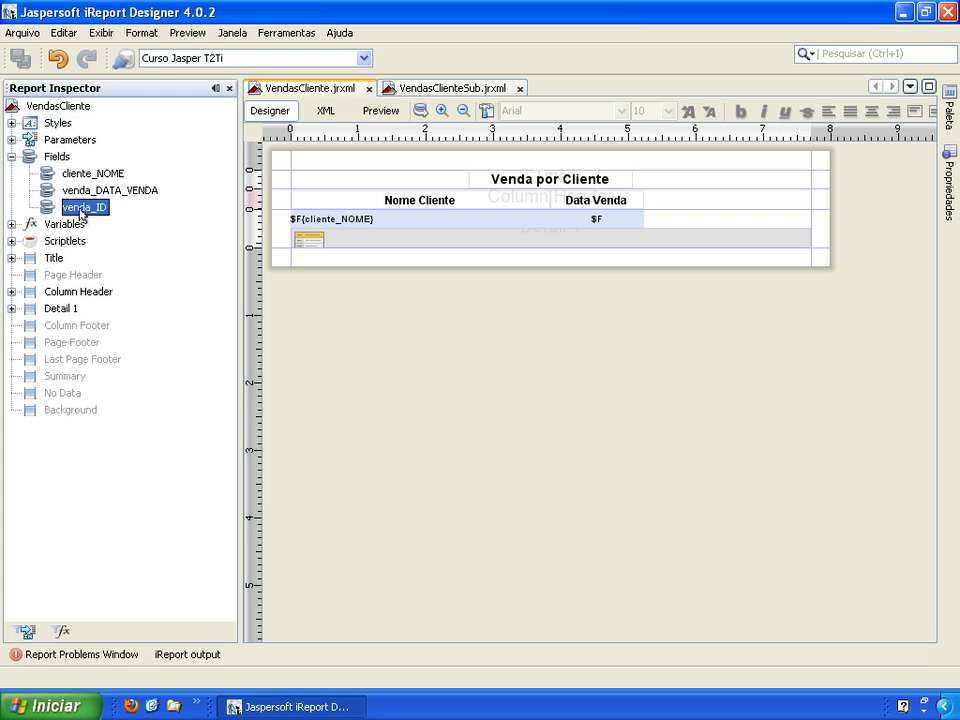
click(948, 185)
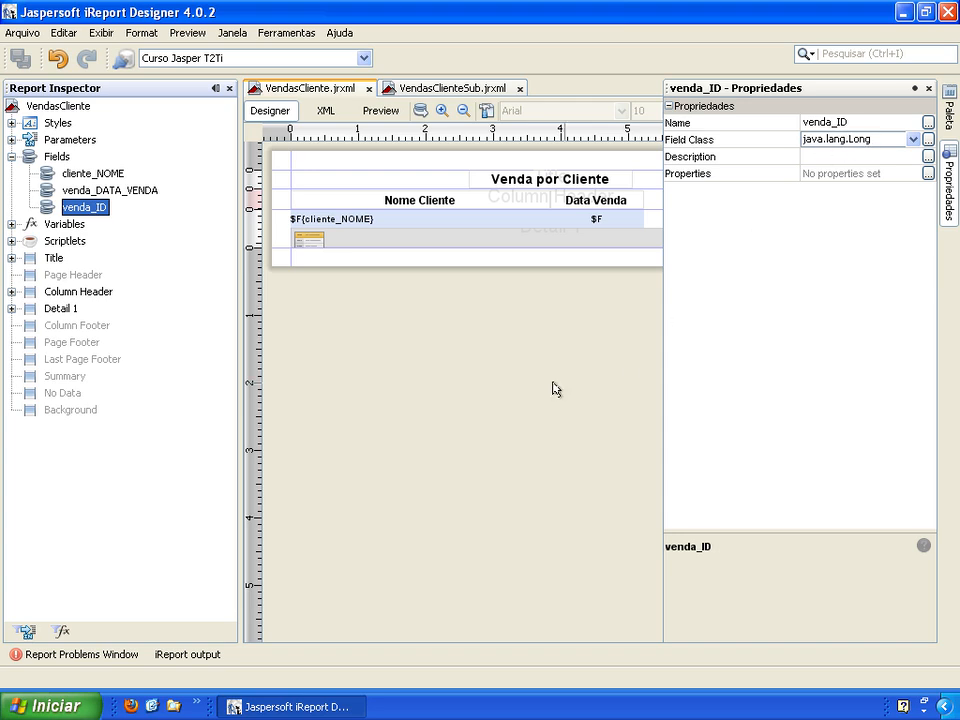
click(512, 358)
In the VendasClienteSub report, set the class of the CODIGO_VENDA parameter to java.lang.Long
click(449, 90)
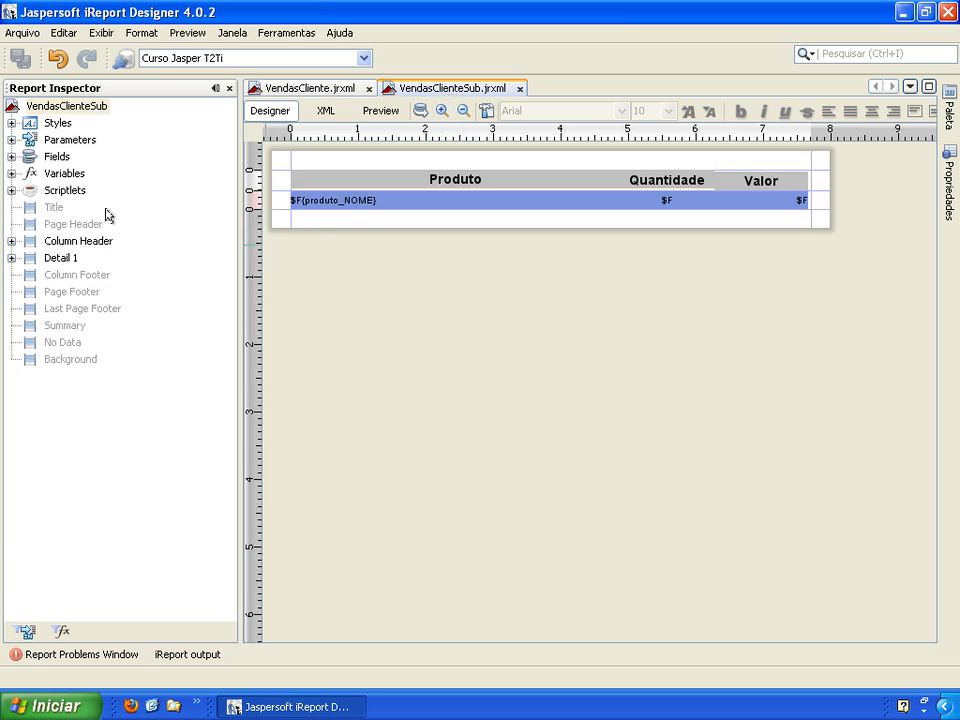
click(10, 141)
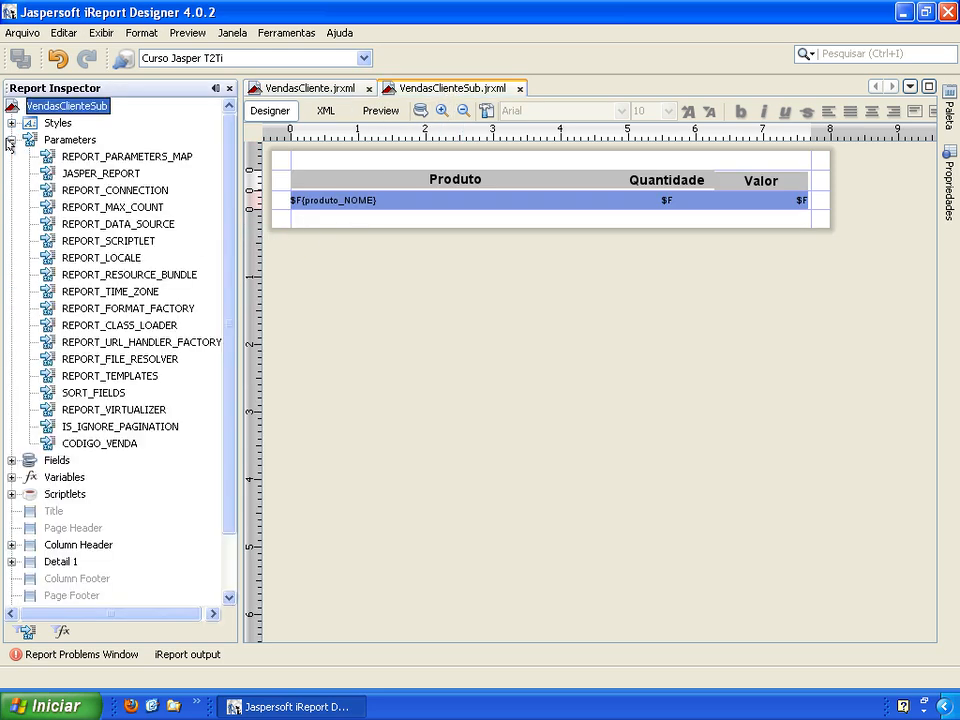
click(78, 443)
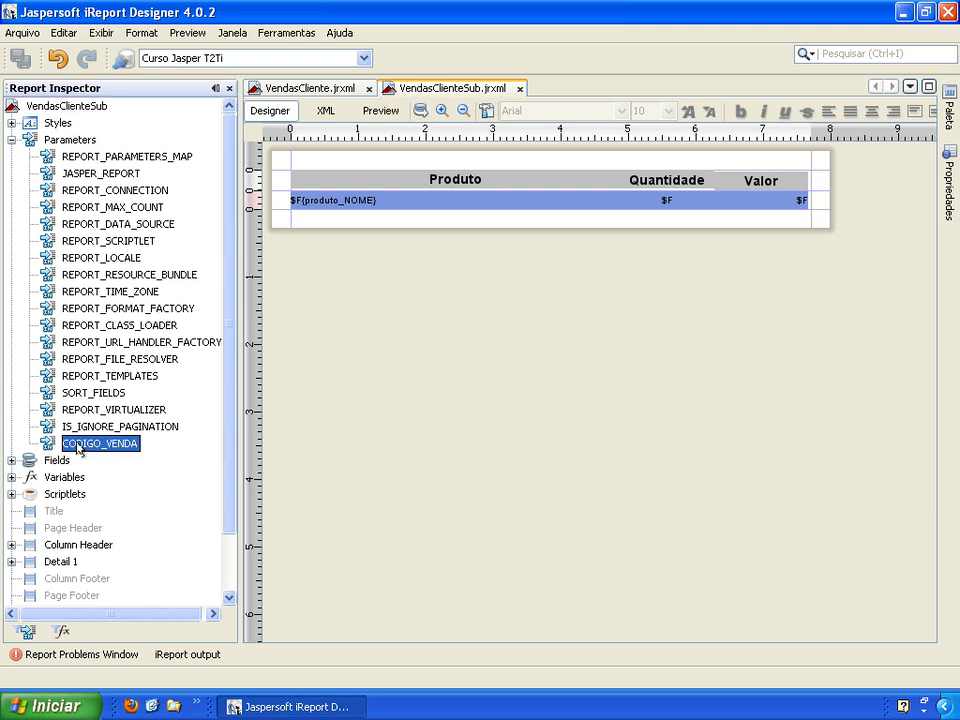
click(948, 180)
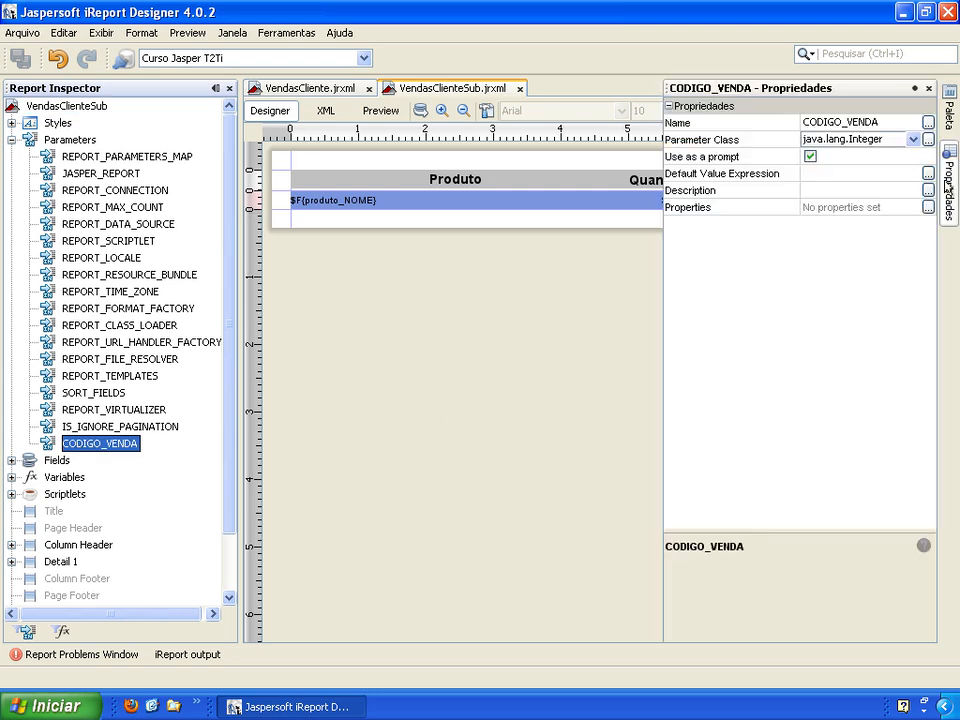
click(912, 141)
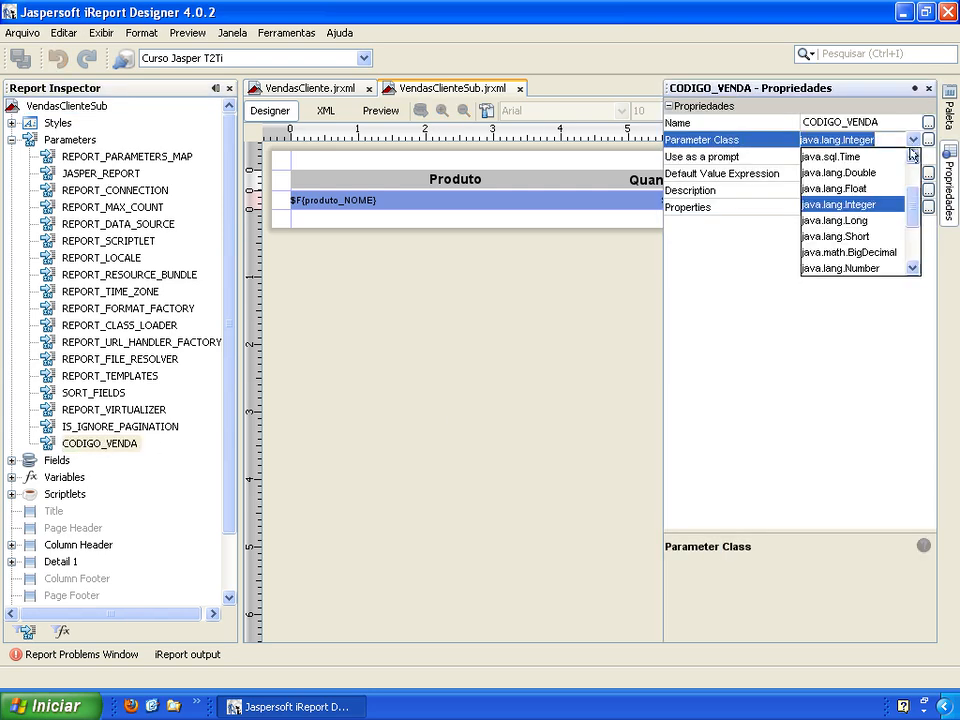
click(857, 220)
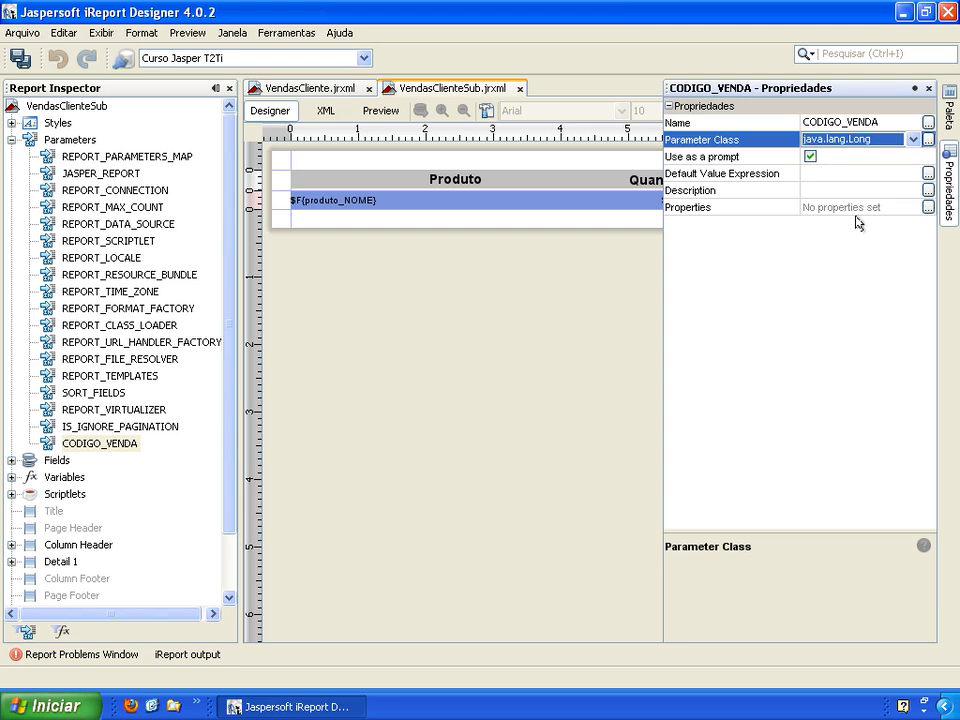
Save all open reports and compile the VendasClienteSub report
click(462, 414)
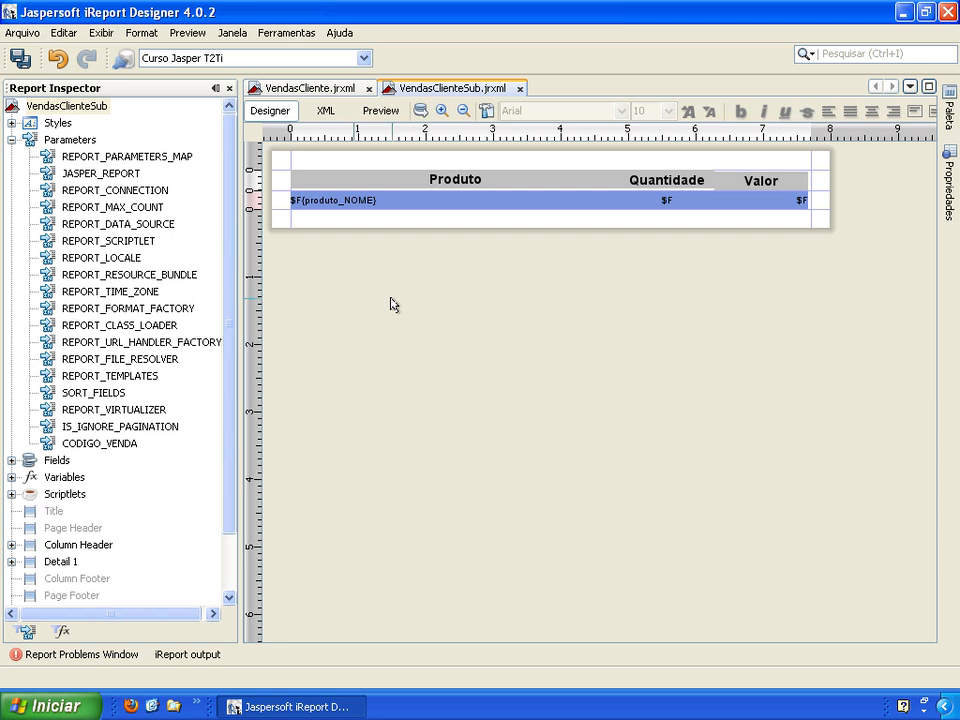
click(18, 60)
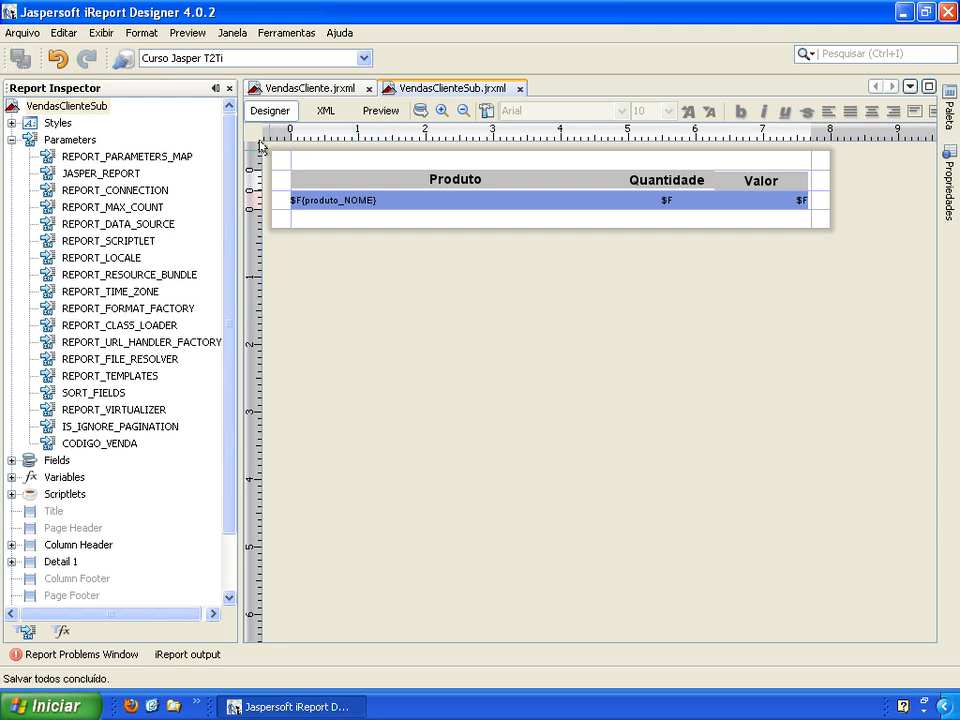
click(487, 111)
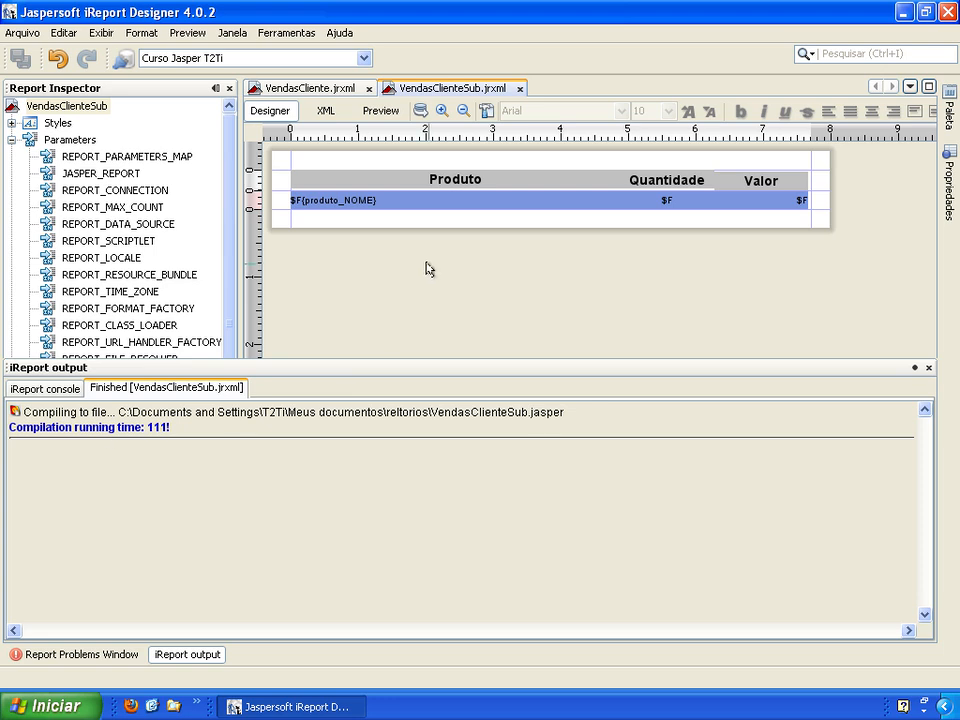
Return to the VendasCliente report, collapse the compilation output and preview the report
click(317, 90)
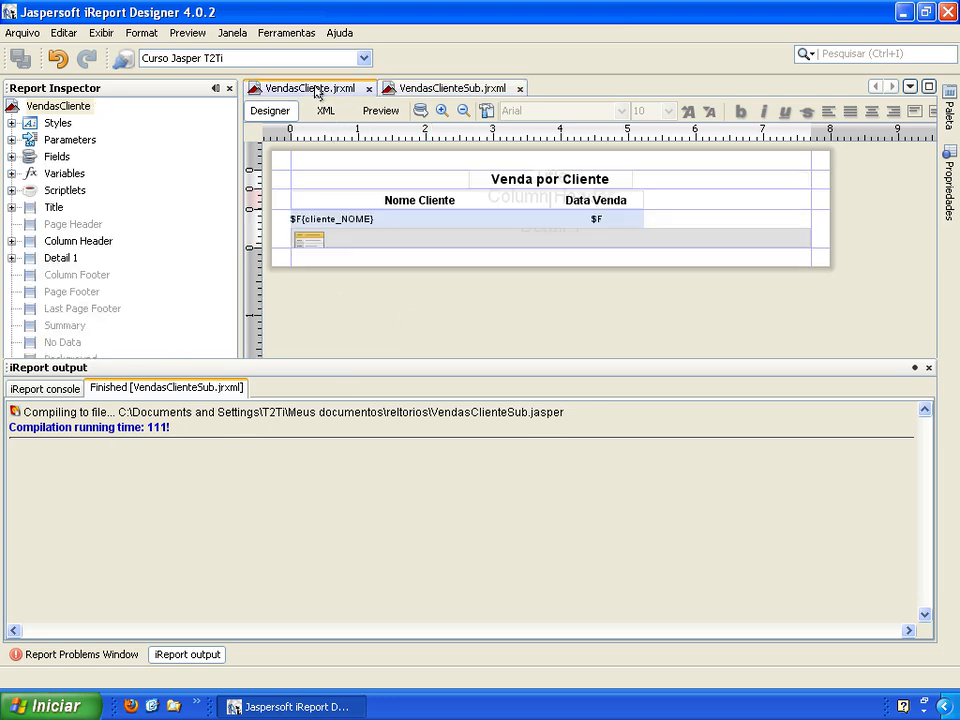
click(914, 370)
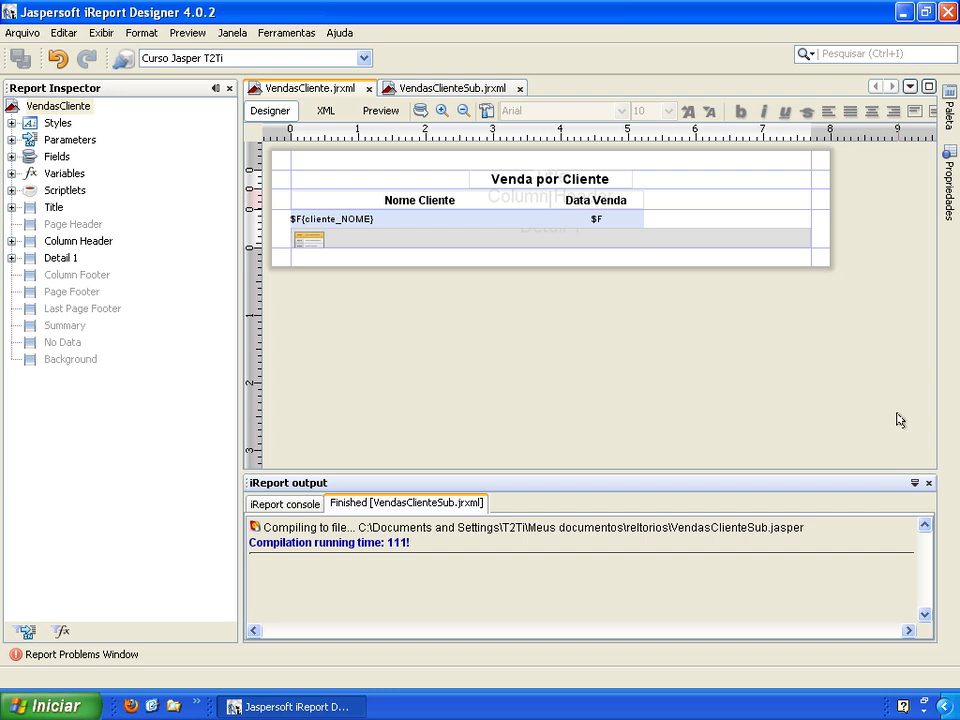
click(913, 485)
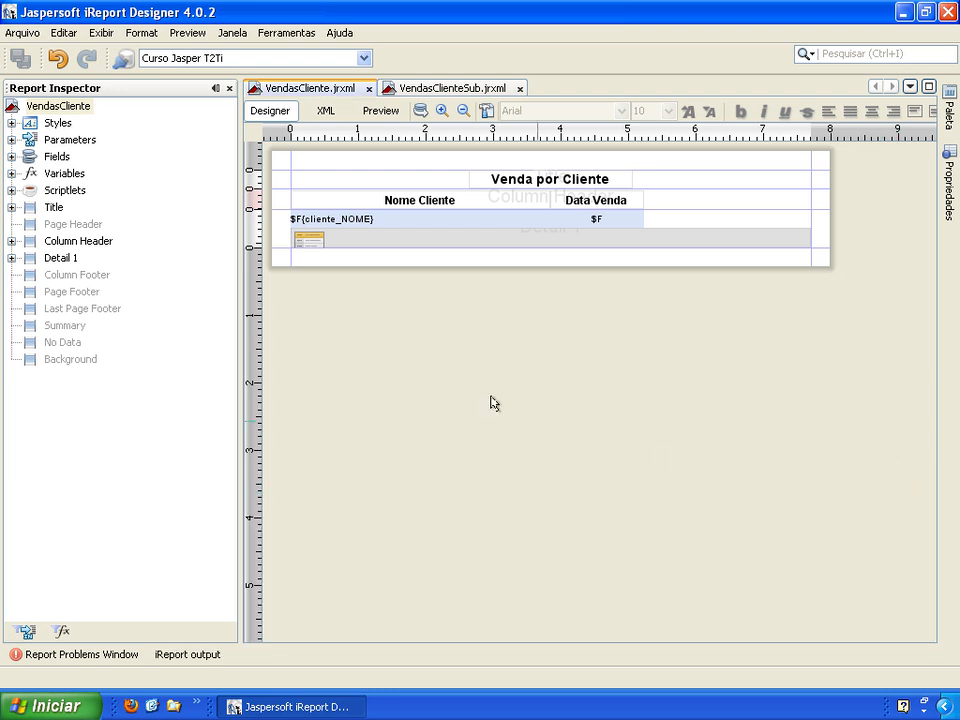
click(372, 112)
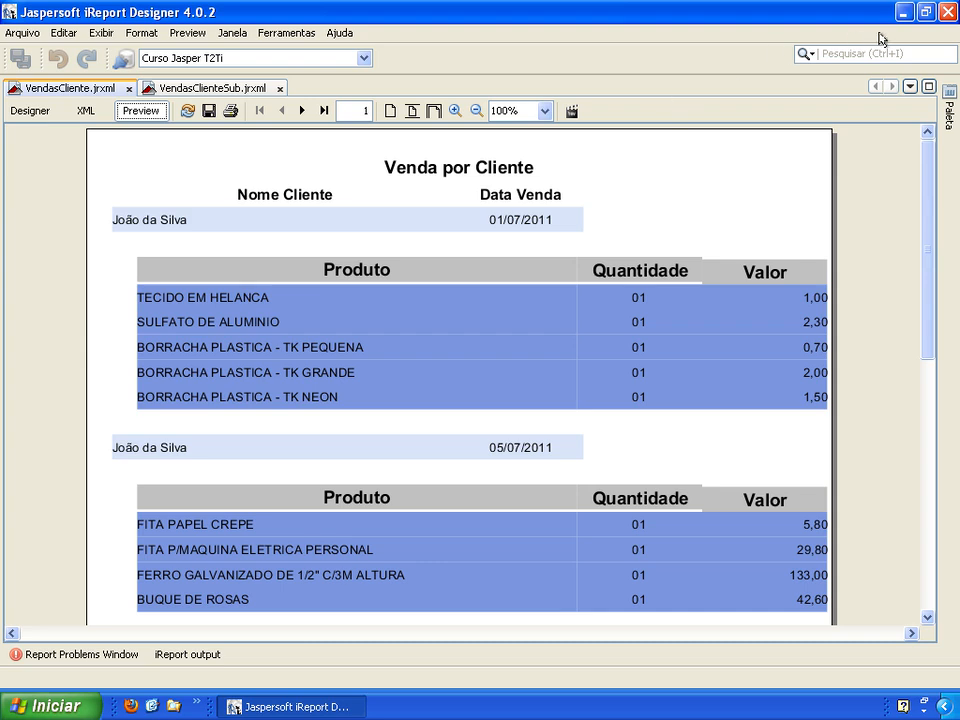
Switch to HeidiSQL and show the rows of the itens_venda table in jasper_t2ti through the Local session
click(905, 12)
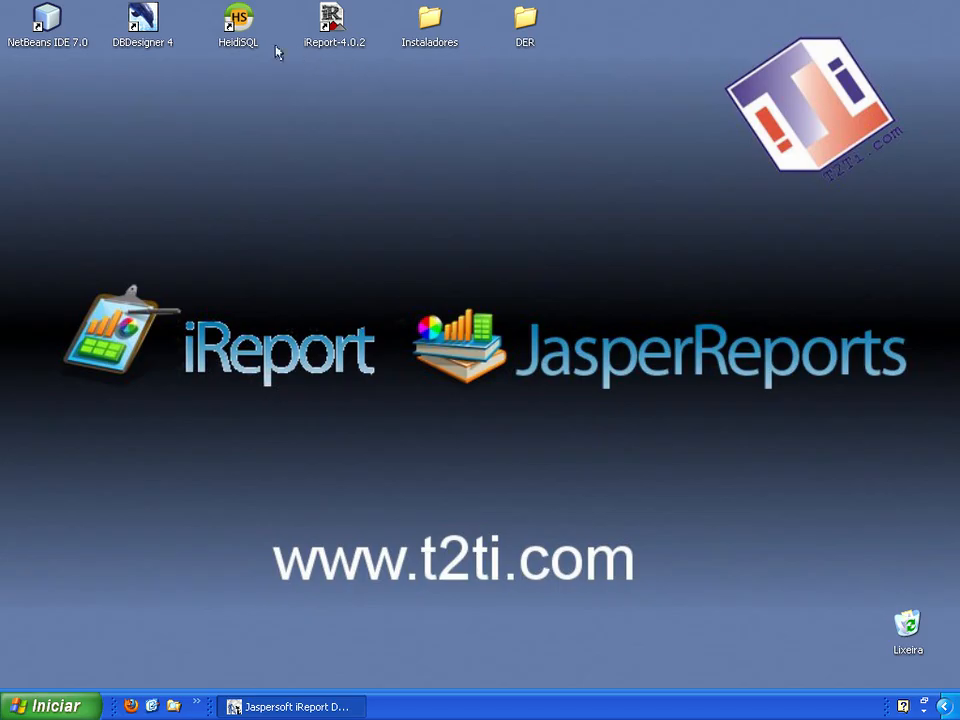
double_click(238, 22)
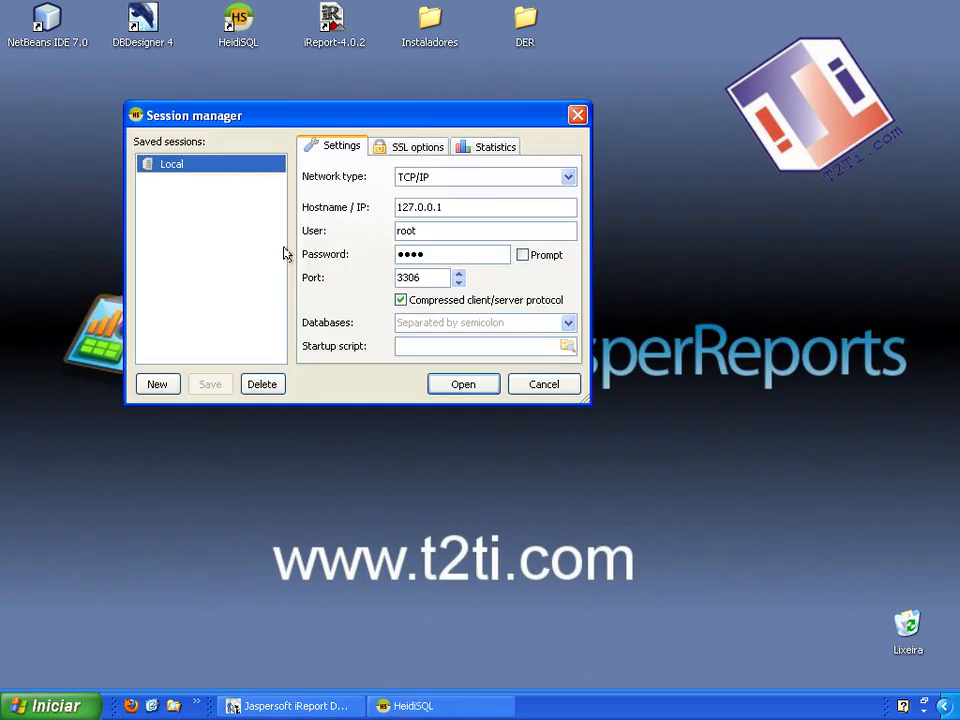
click(463, 388)
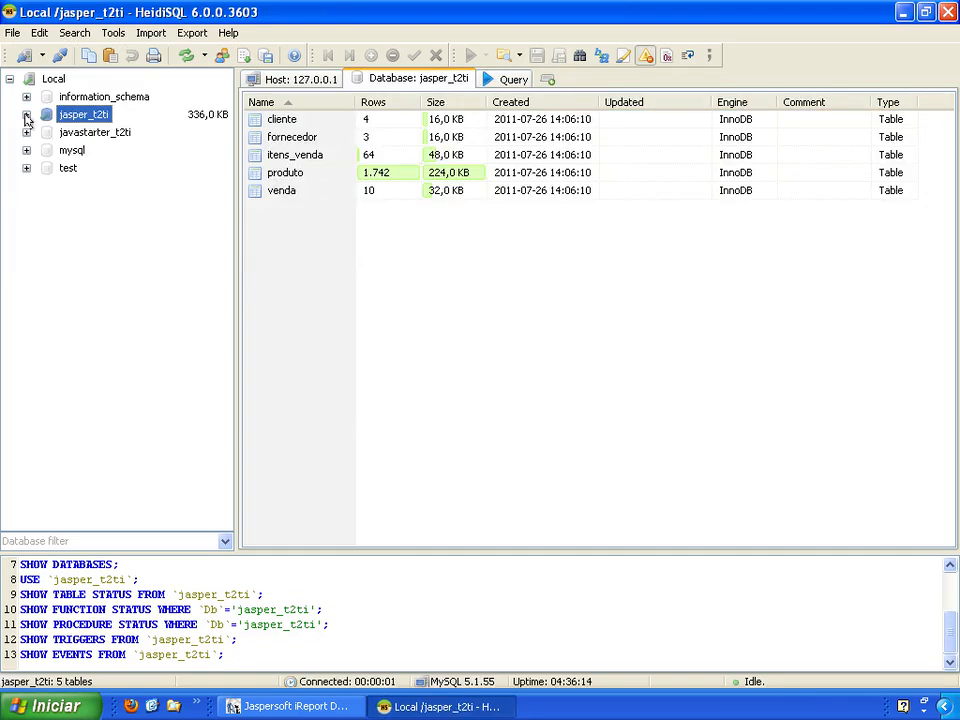
click(26, 115)
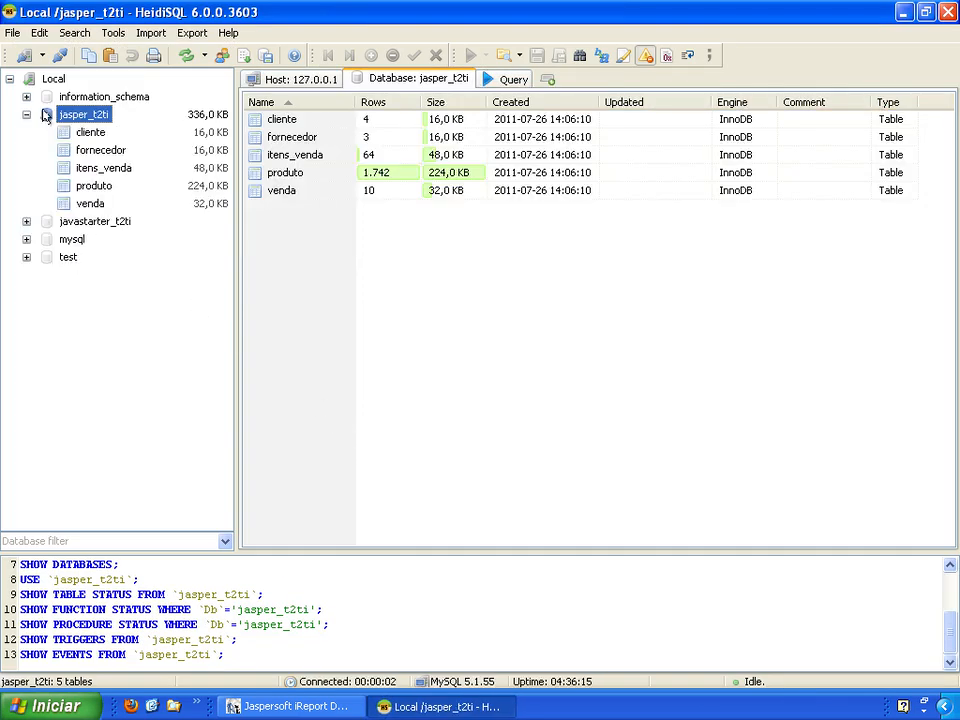
click(92, 170)
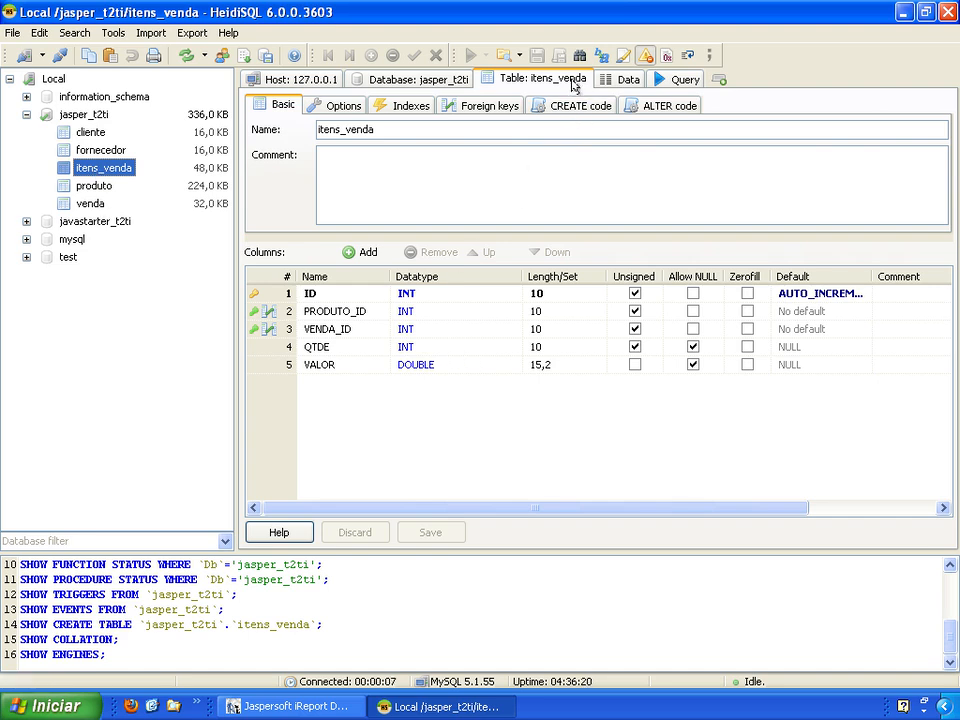
click(625, 79)
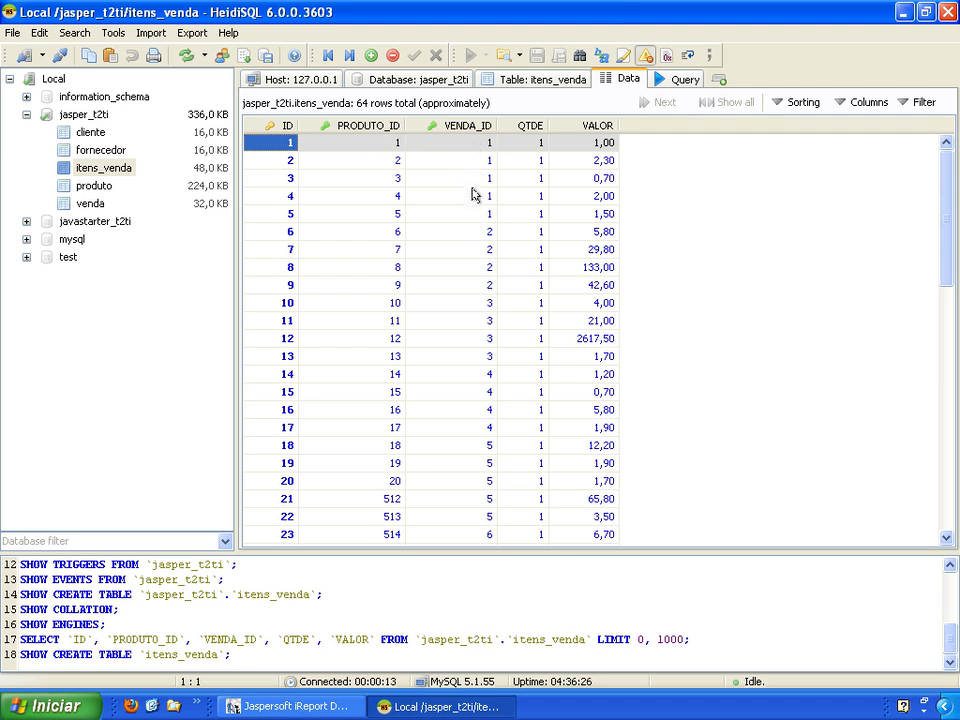
Compare the itens_venda rows with VENDA_ID 1 against the first sale's items in the iReport preview of VendasCliente
click(451, 213)
key(Up)
key(Up)
key(Up)
key(Up)
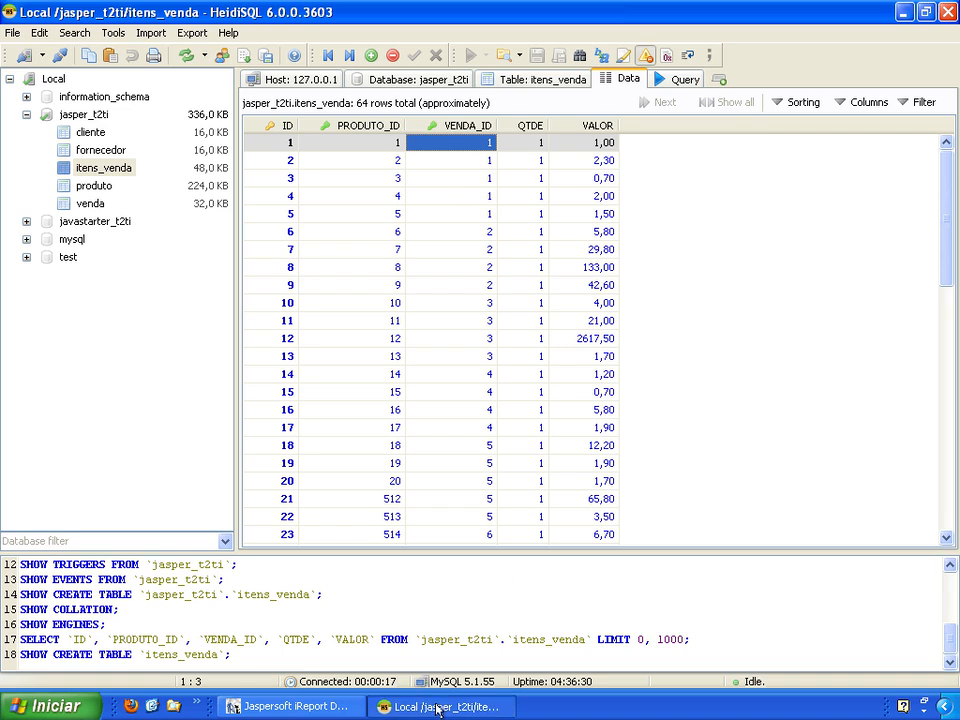
click(295, 706)
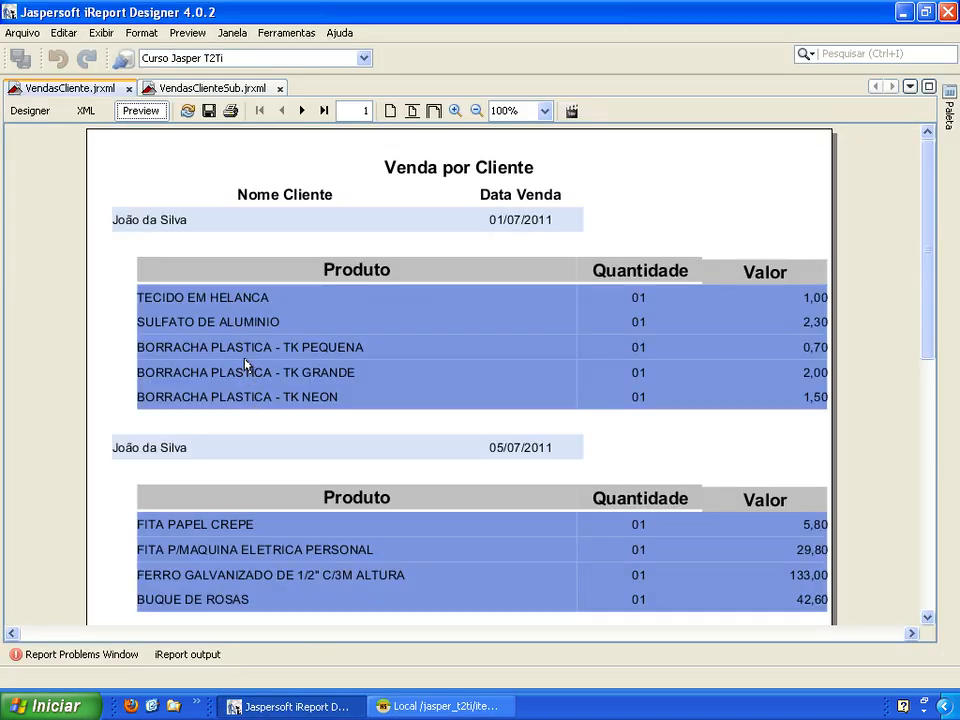
click(412, 706)
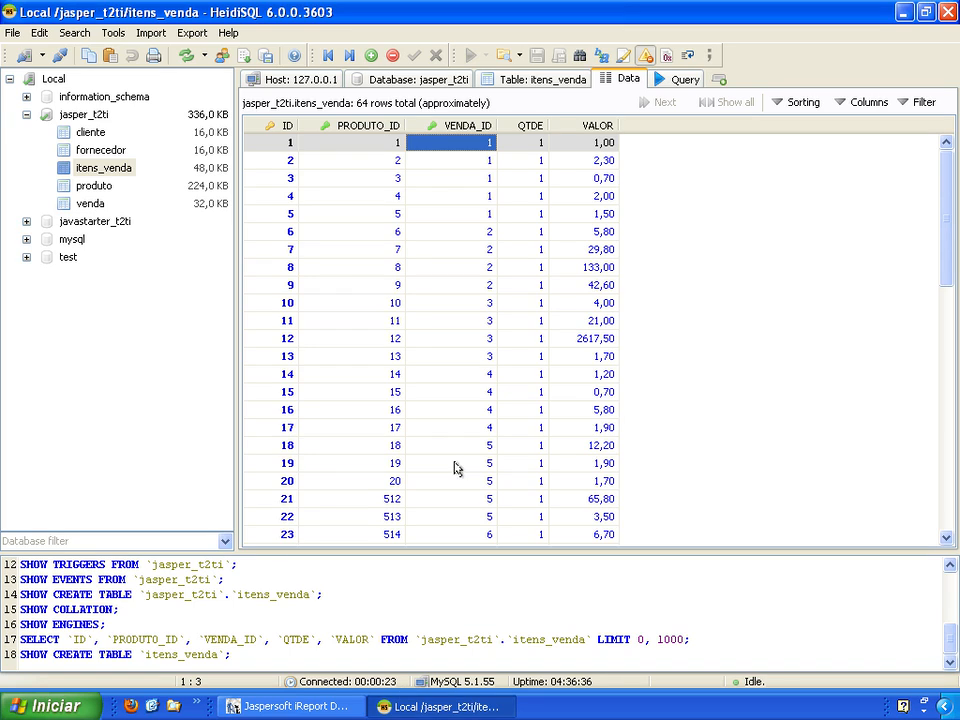
click(458, 215)
key(Up)
key(Up)
key(Up)
key(Up)
click(287, 708)
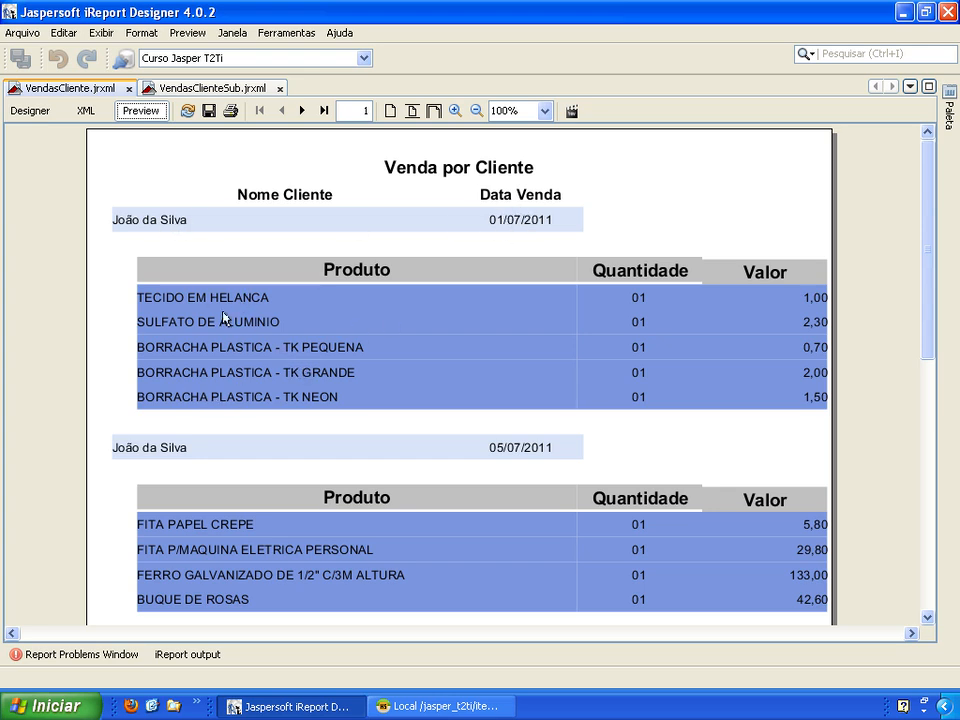
Examine the sales and their item lists on pages 1 and 2 of the preview, and return to the design view
scroll(293, 299, down, 1)
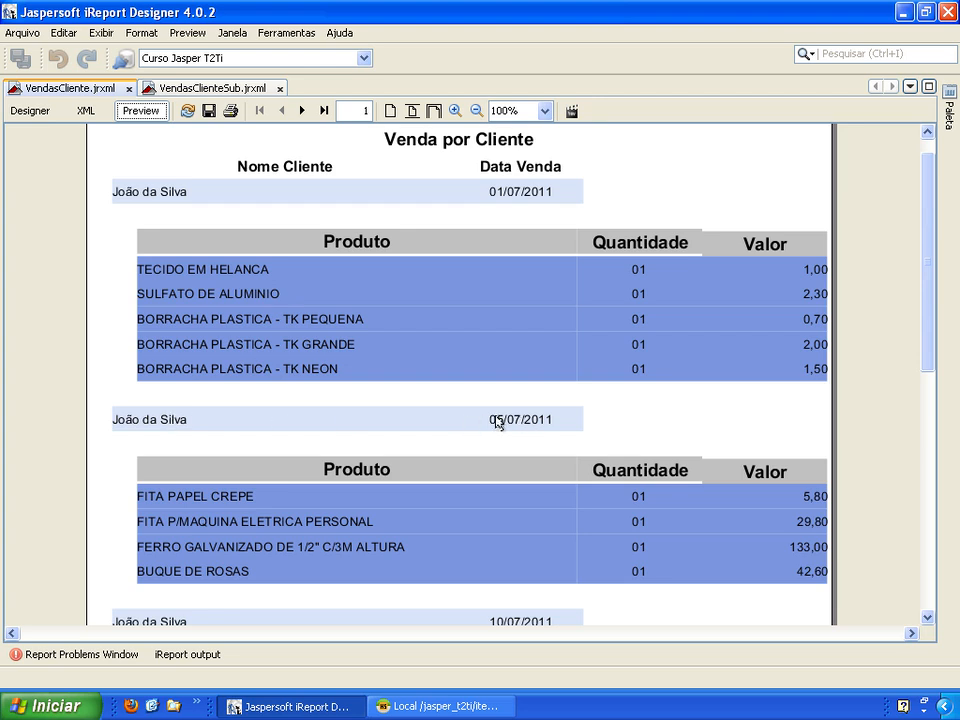
scroll(497, 422, down, 1)
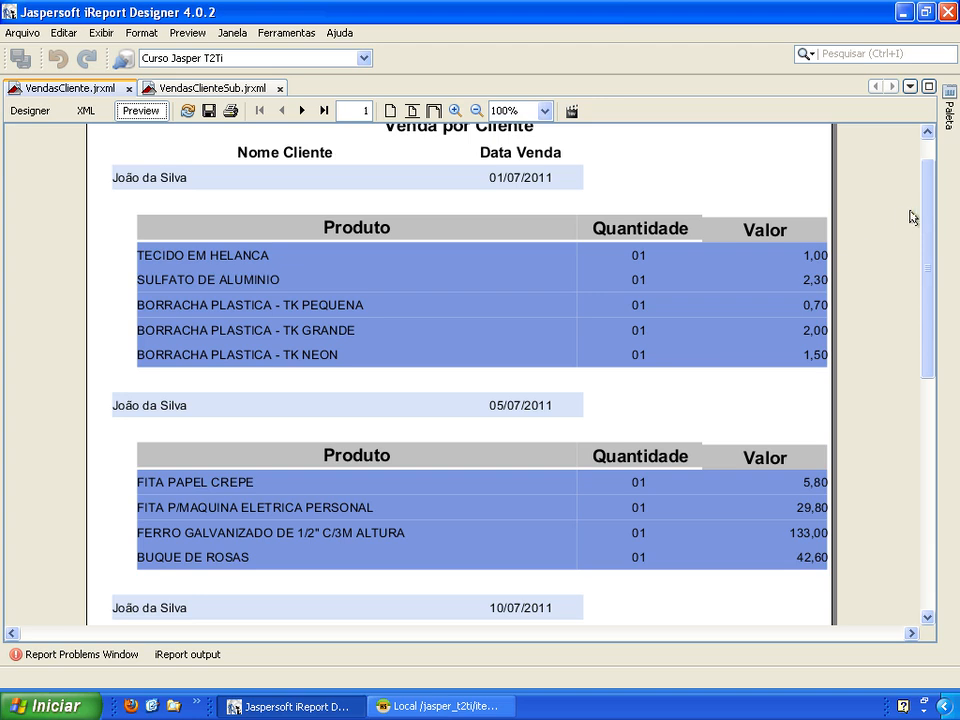
scroll(912, 257, down, 5)
scroll(874, 422, down, 10)
scroll(881, 193, up, 15)
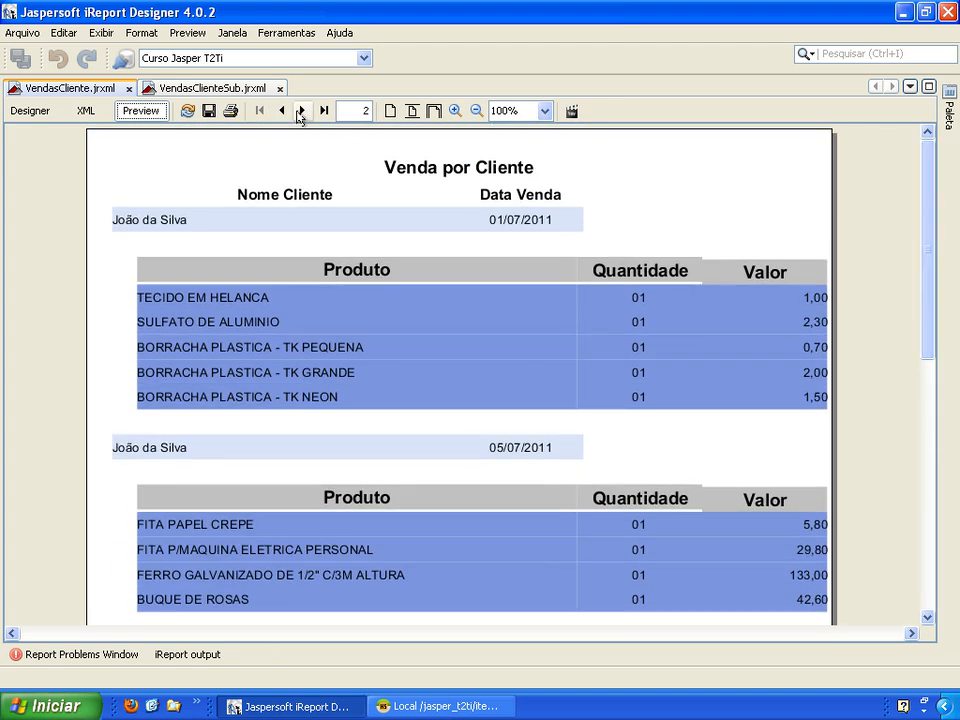
scroll(315, 220, down, 5)
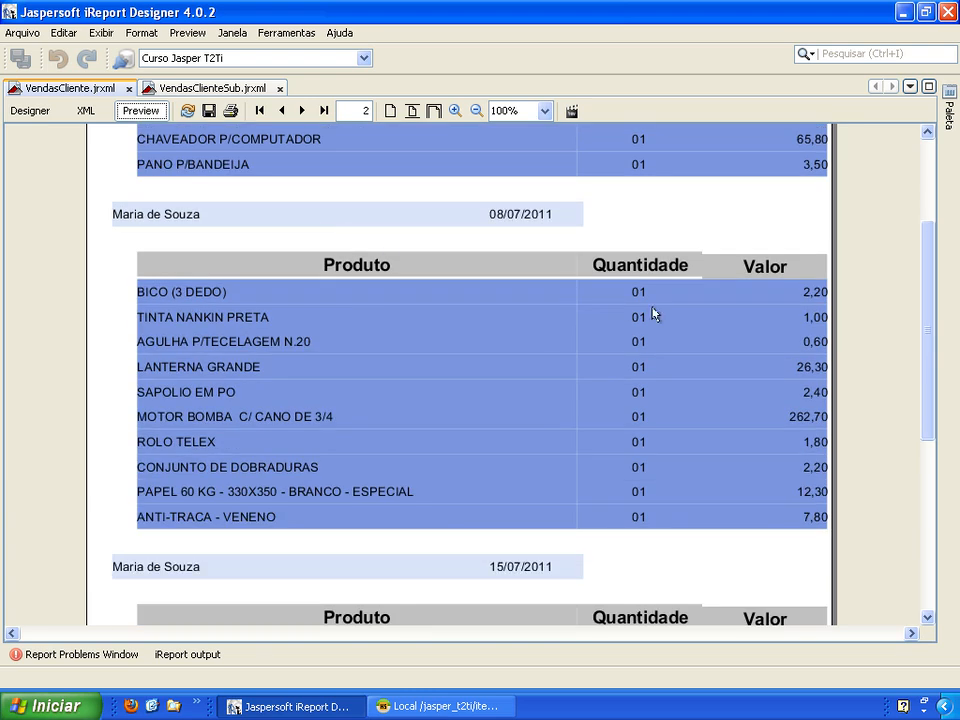
drag(925, 282, 866, 163)
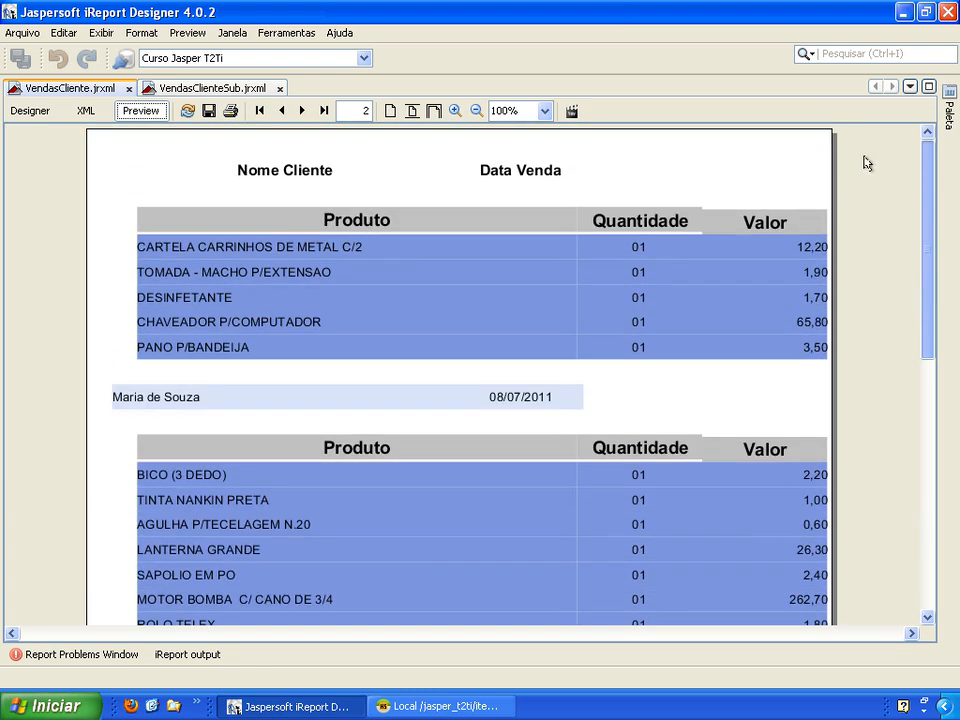
click(20, 111)
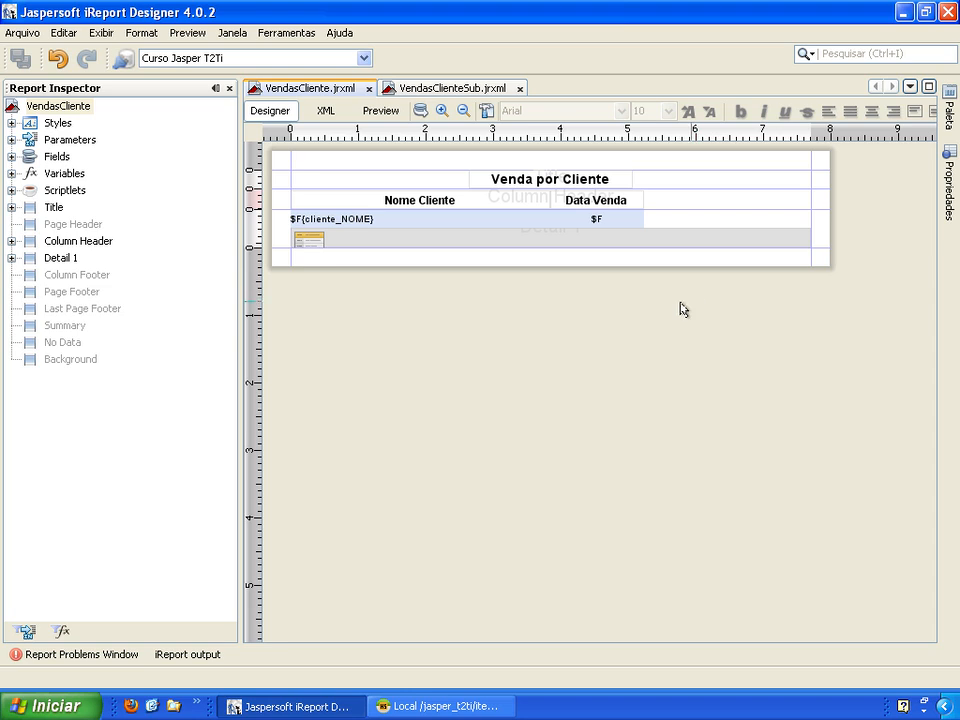
Expand the Parameters of the VendasCliente report and adjust the Report Inspector's width to check the parameter list
drag(240, 233, 175, 231)
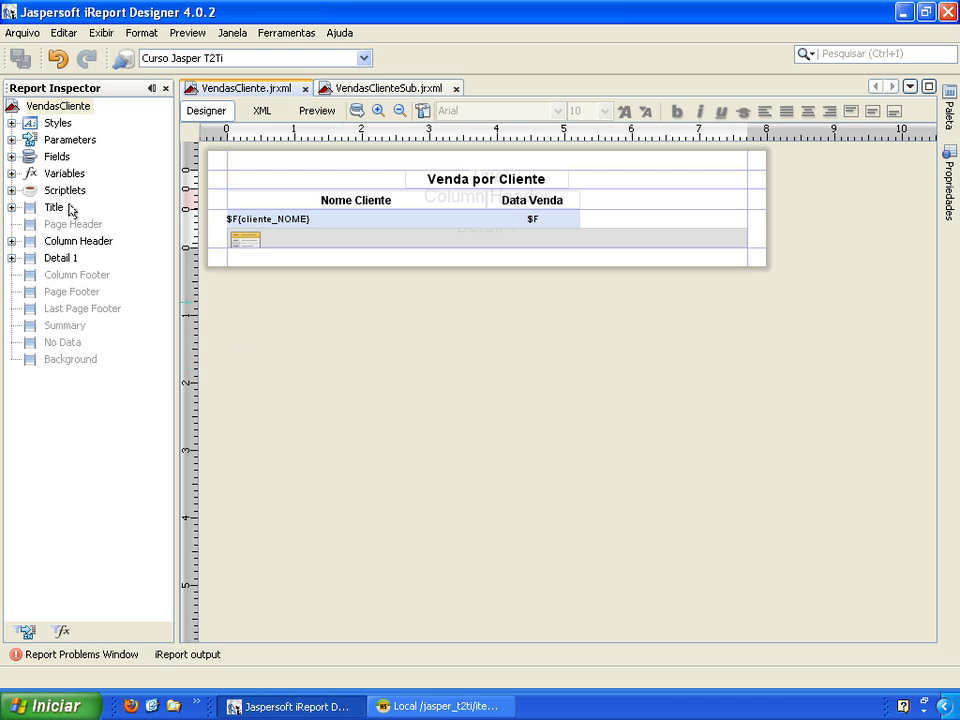
click(11, 140)
drag(170, 182, 241, 185)
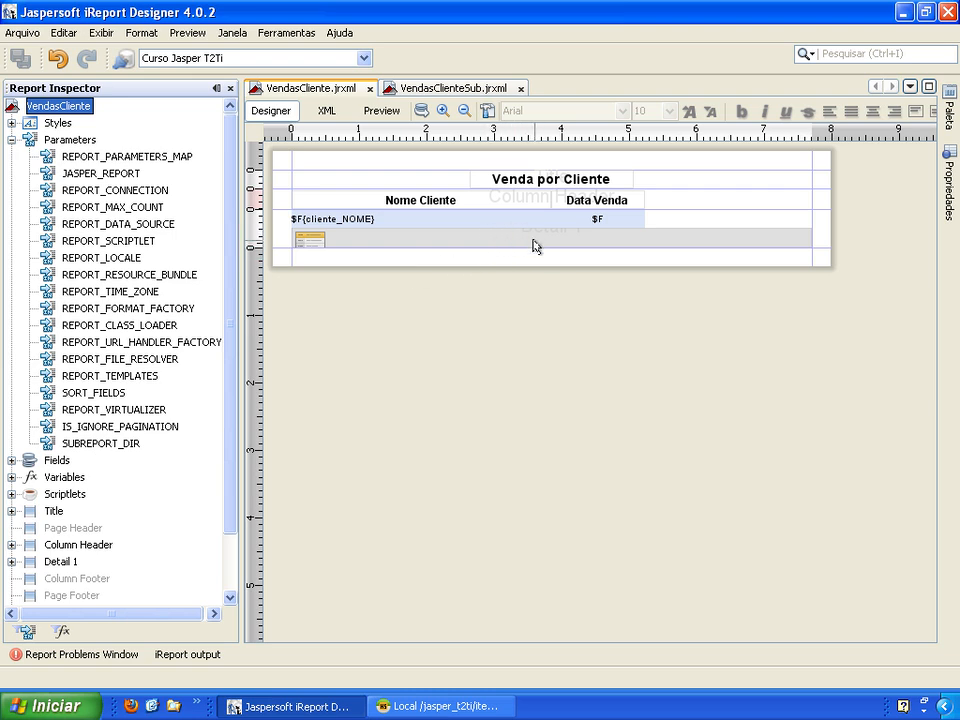
mouse_move(238, 223)
mouse_down()
mouse_move(192, 222)
mouse_move(236, 222)
mouse_up()
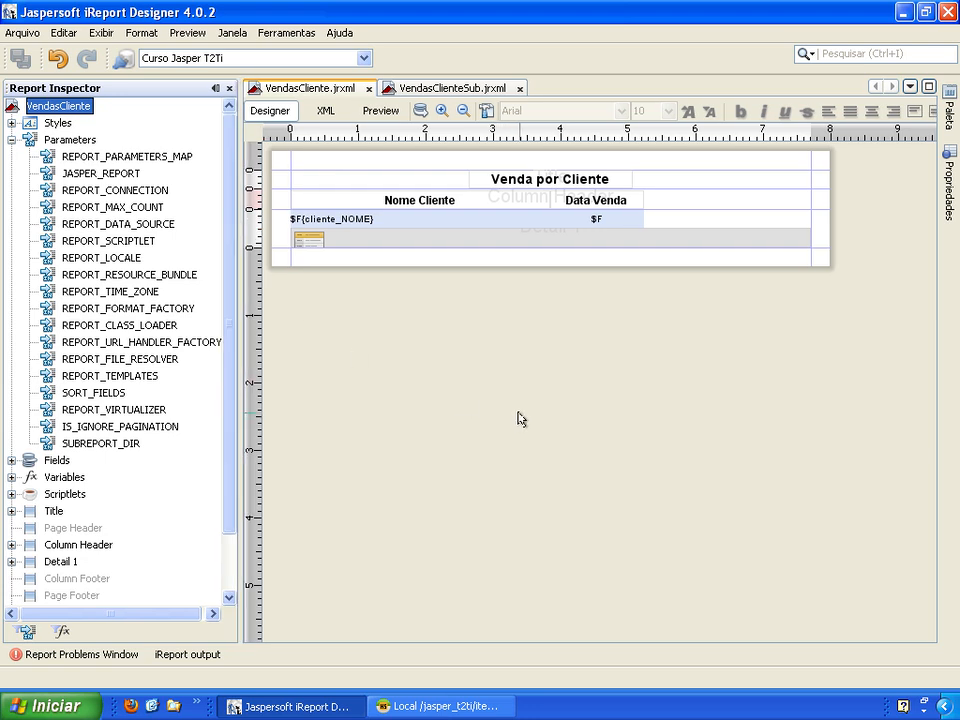